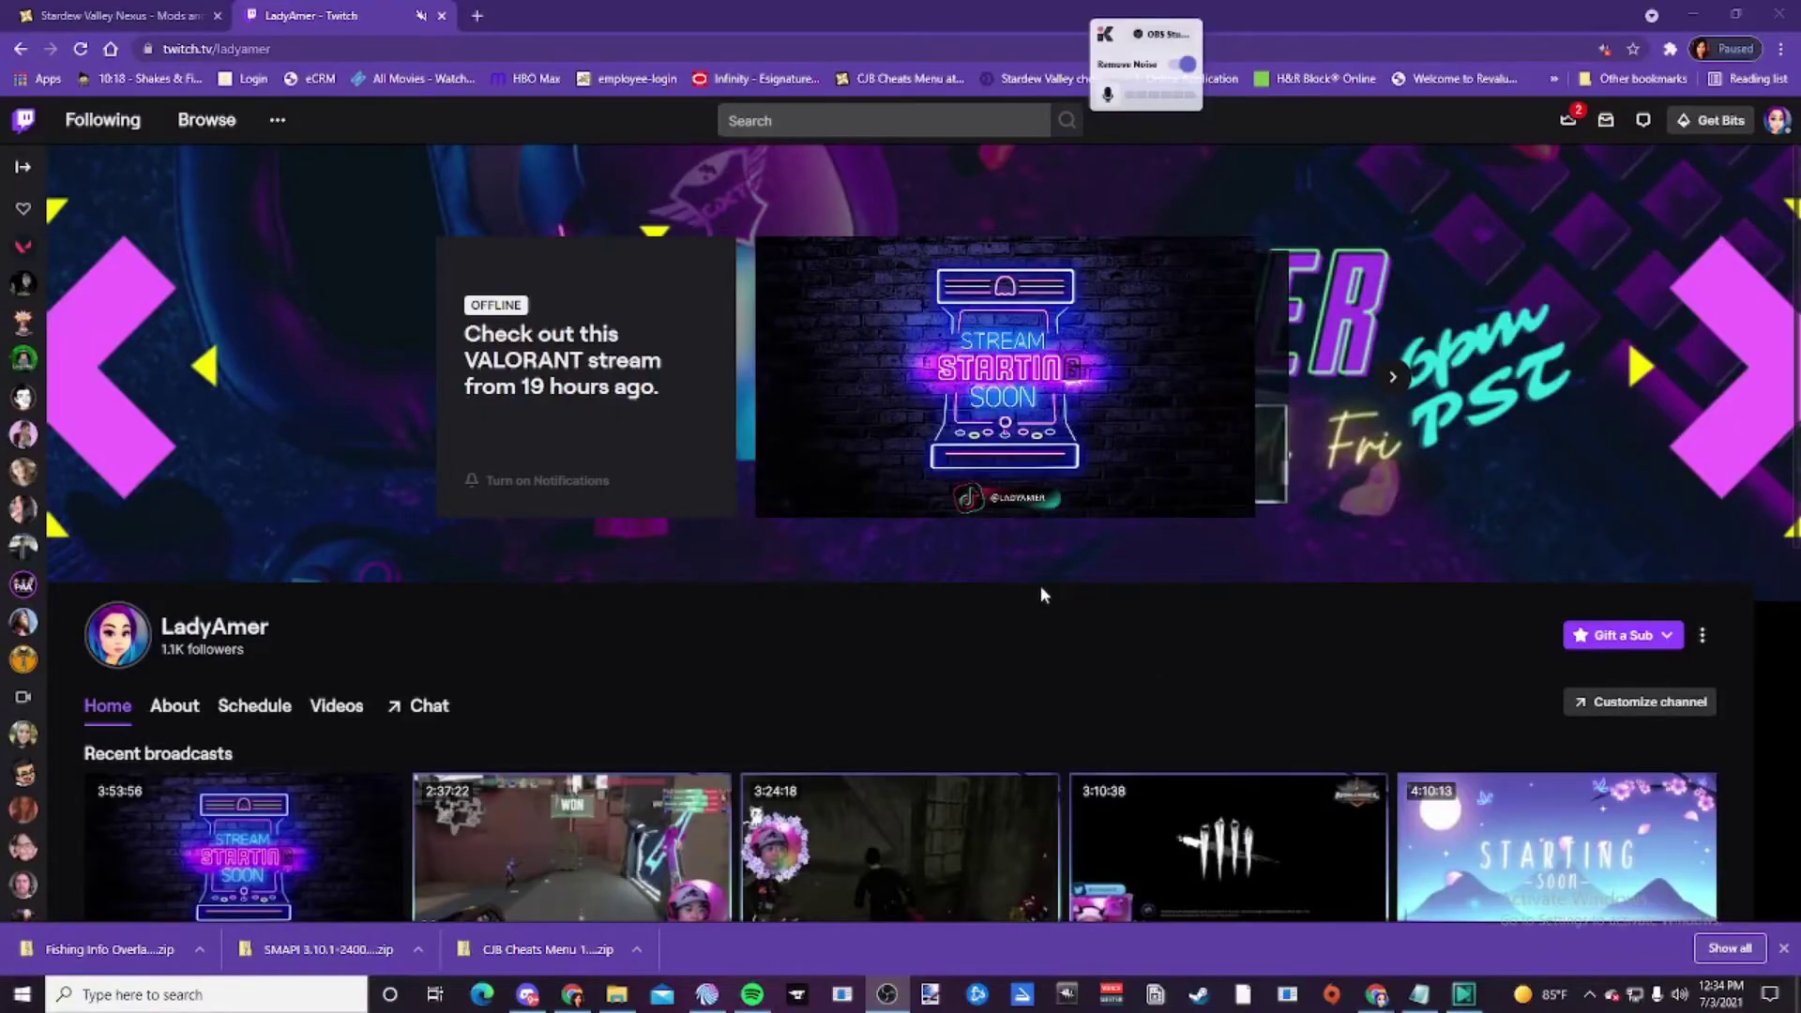
scroll(1043, 581, down, 4)
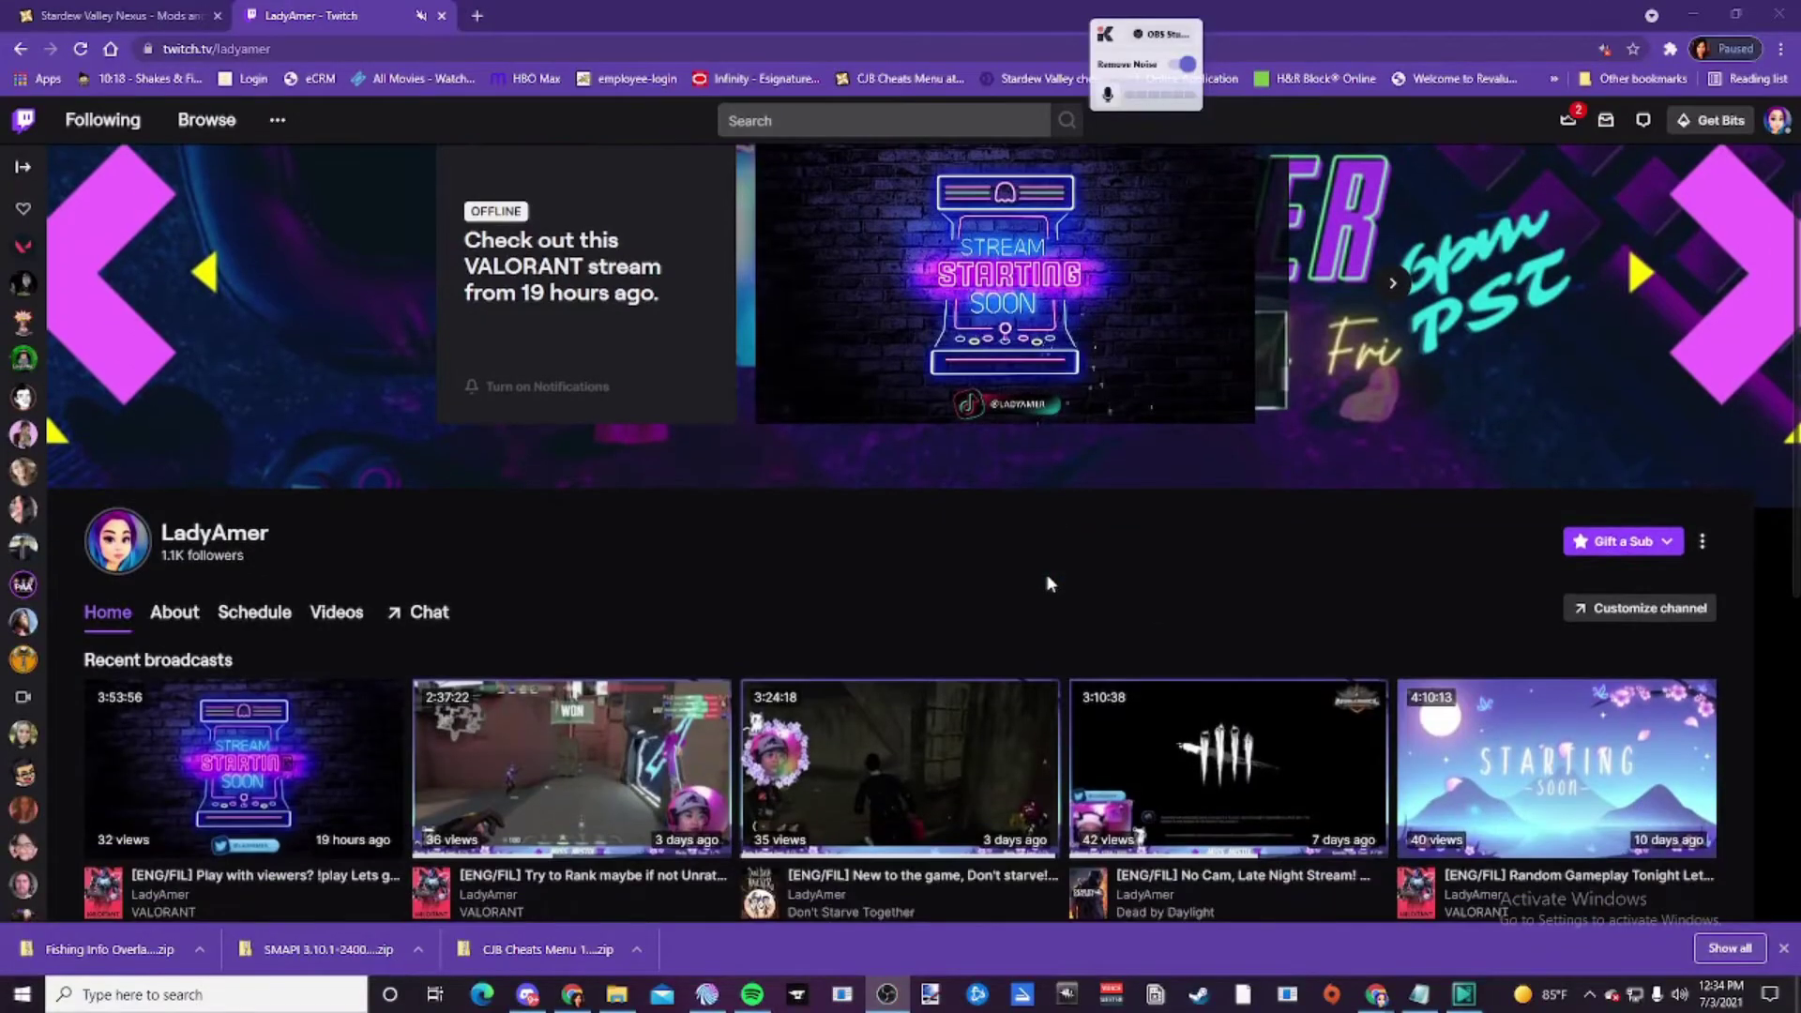
scroll(1051, 589, down, 3)
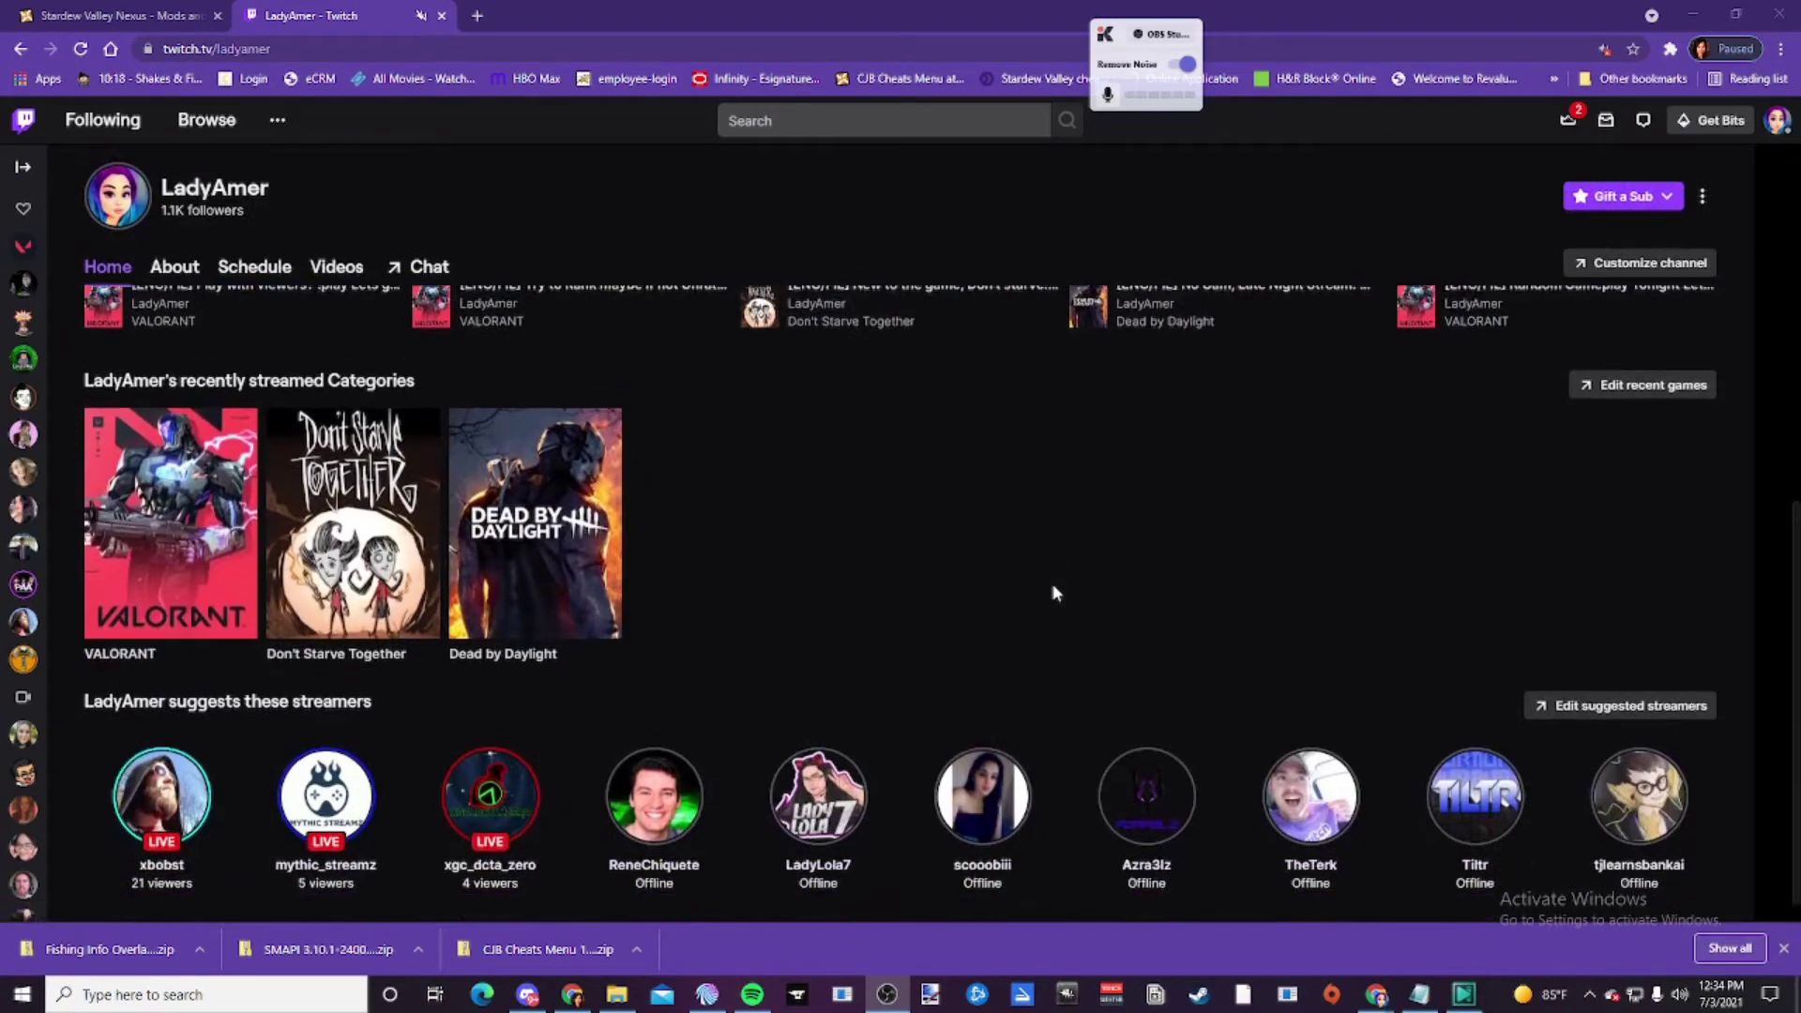
scroll(1052, 591, up, 6)
scroll(1055, 593, up, 1)
click(174, 666)
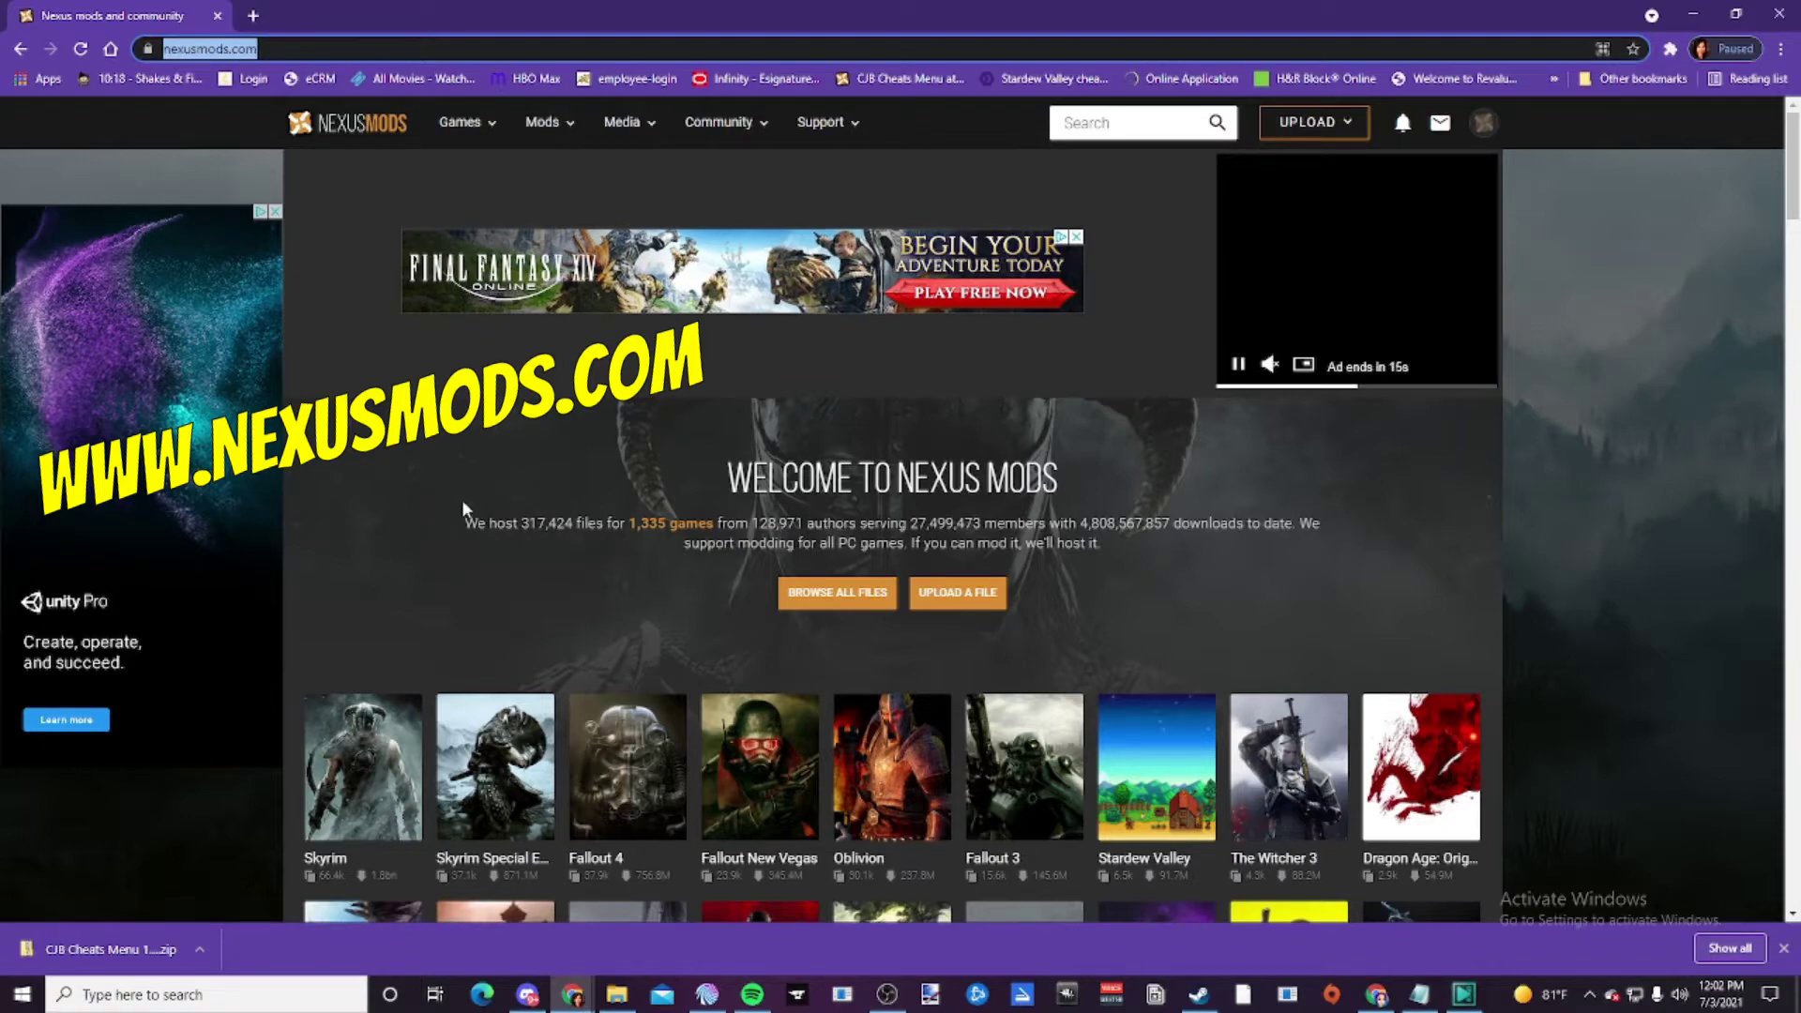
- Open the Stardew Valley page from the game list on the Nexus Mods home page
scroll(1130, 399, down, 3)
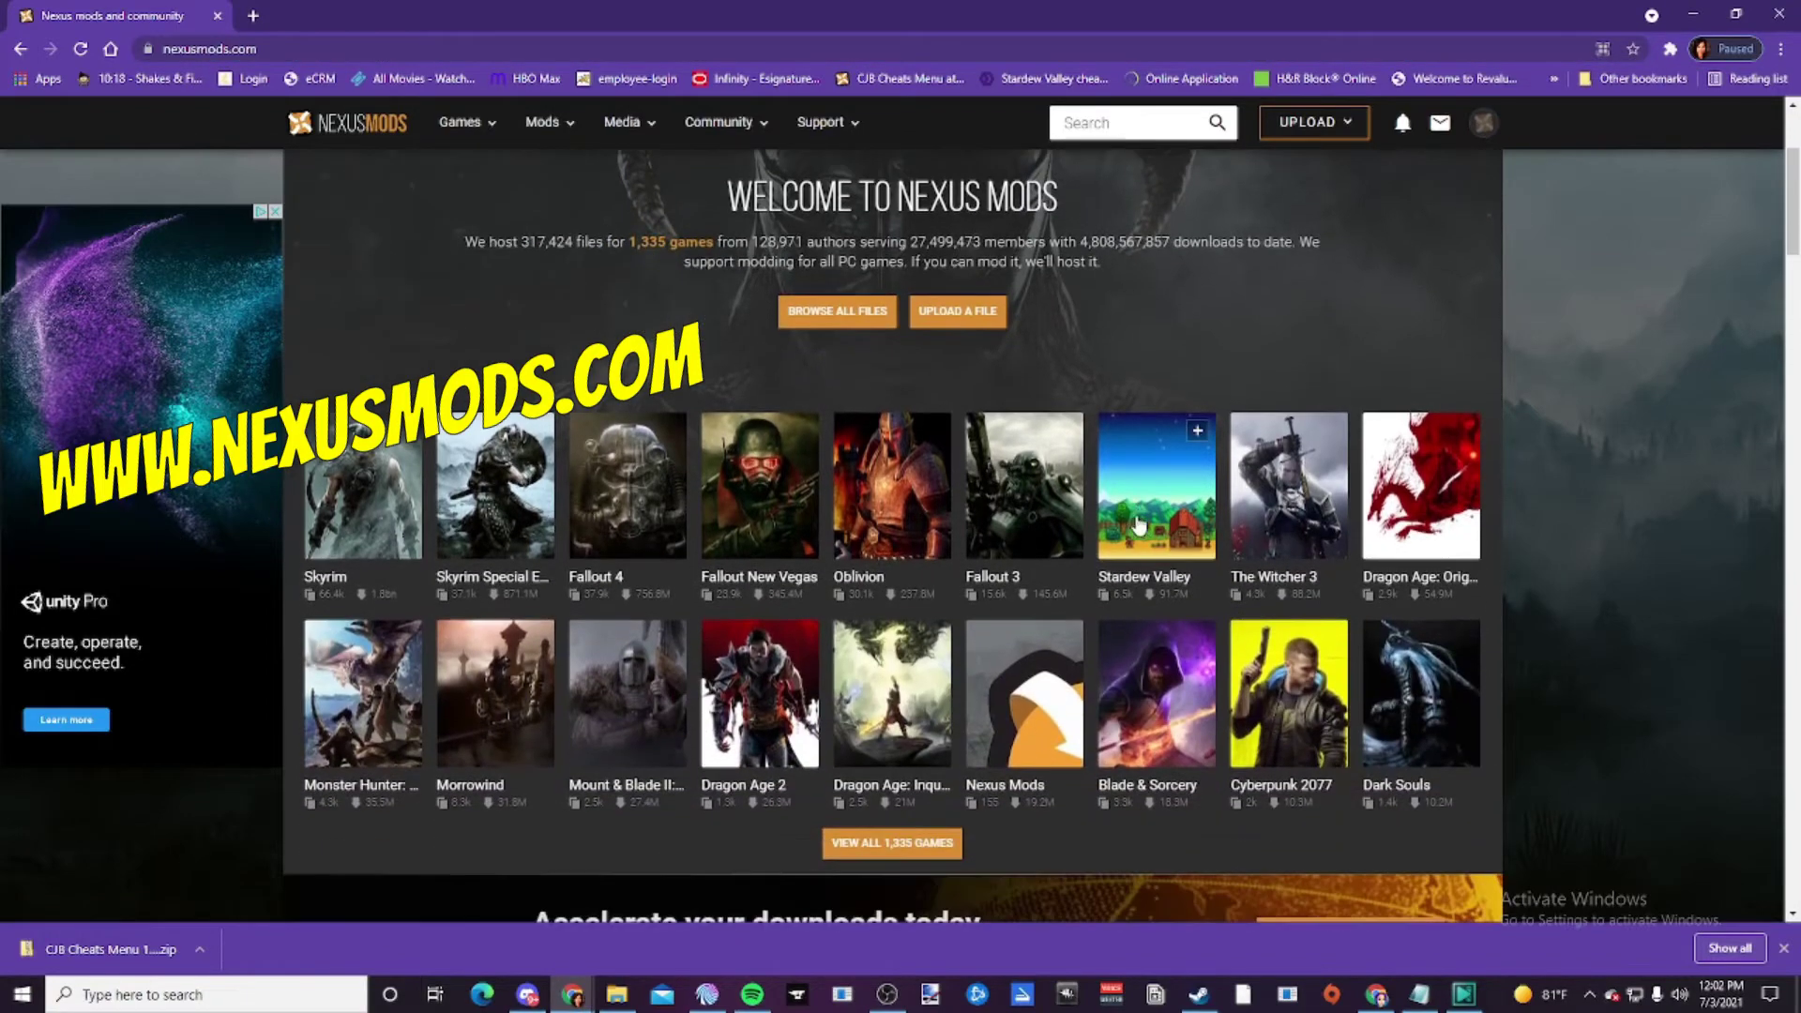
scroll(1173, 668, down, 4)
scroll(1313, 844, up, 7)
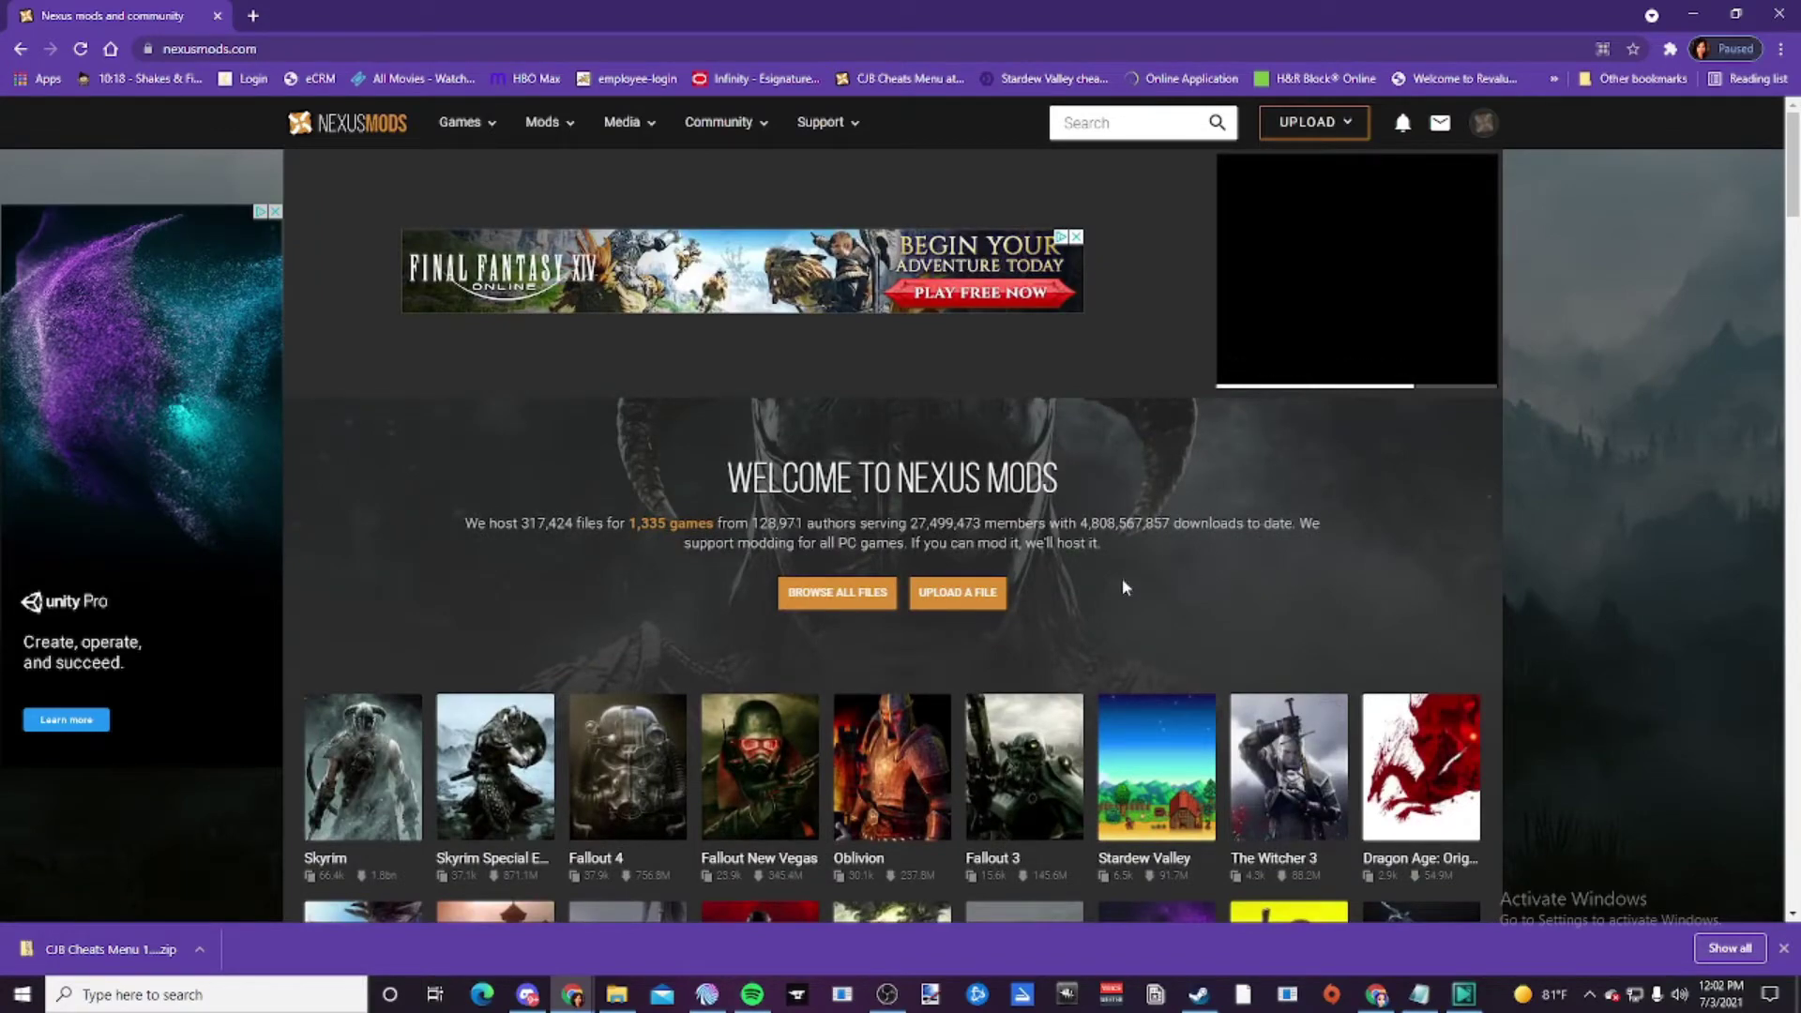
scroll(994, 718, down, 4)
scroll(1149, 755, up, 4)
click(483, 124)
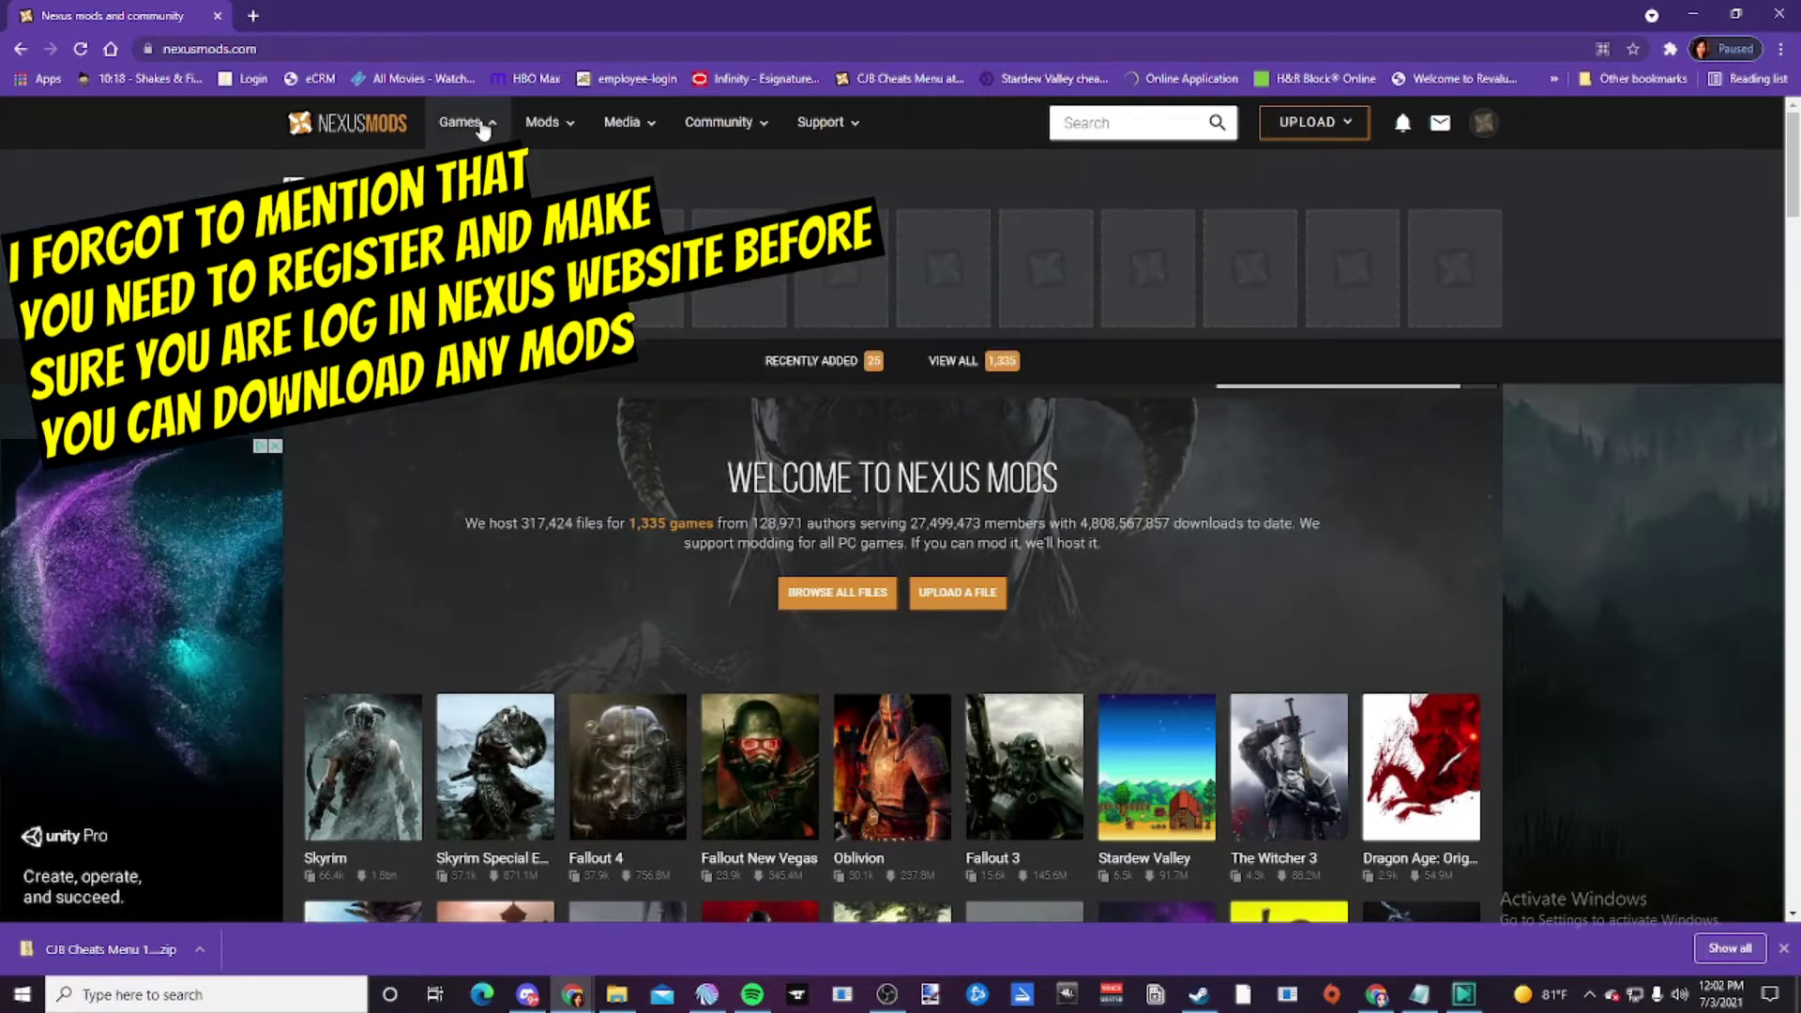
click(1050, 132)
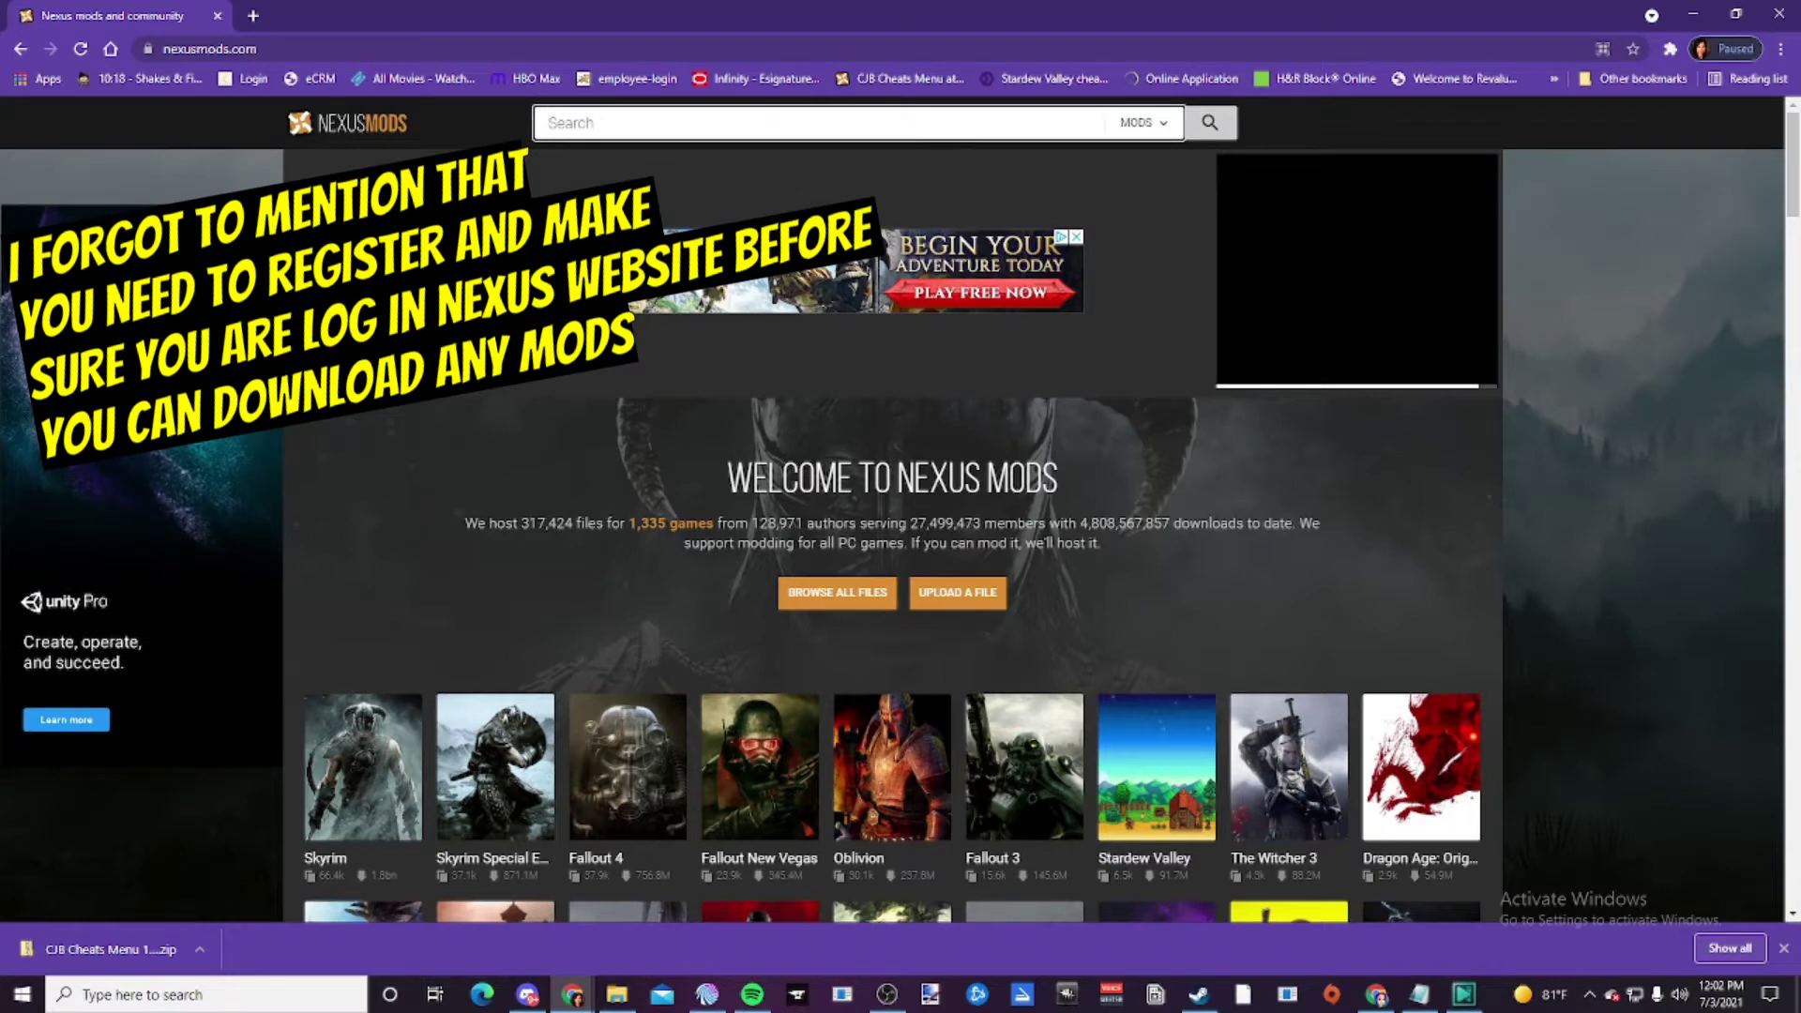
click(1230, 623)
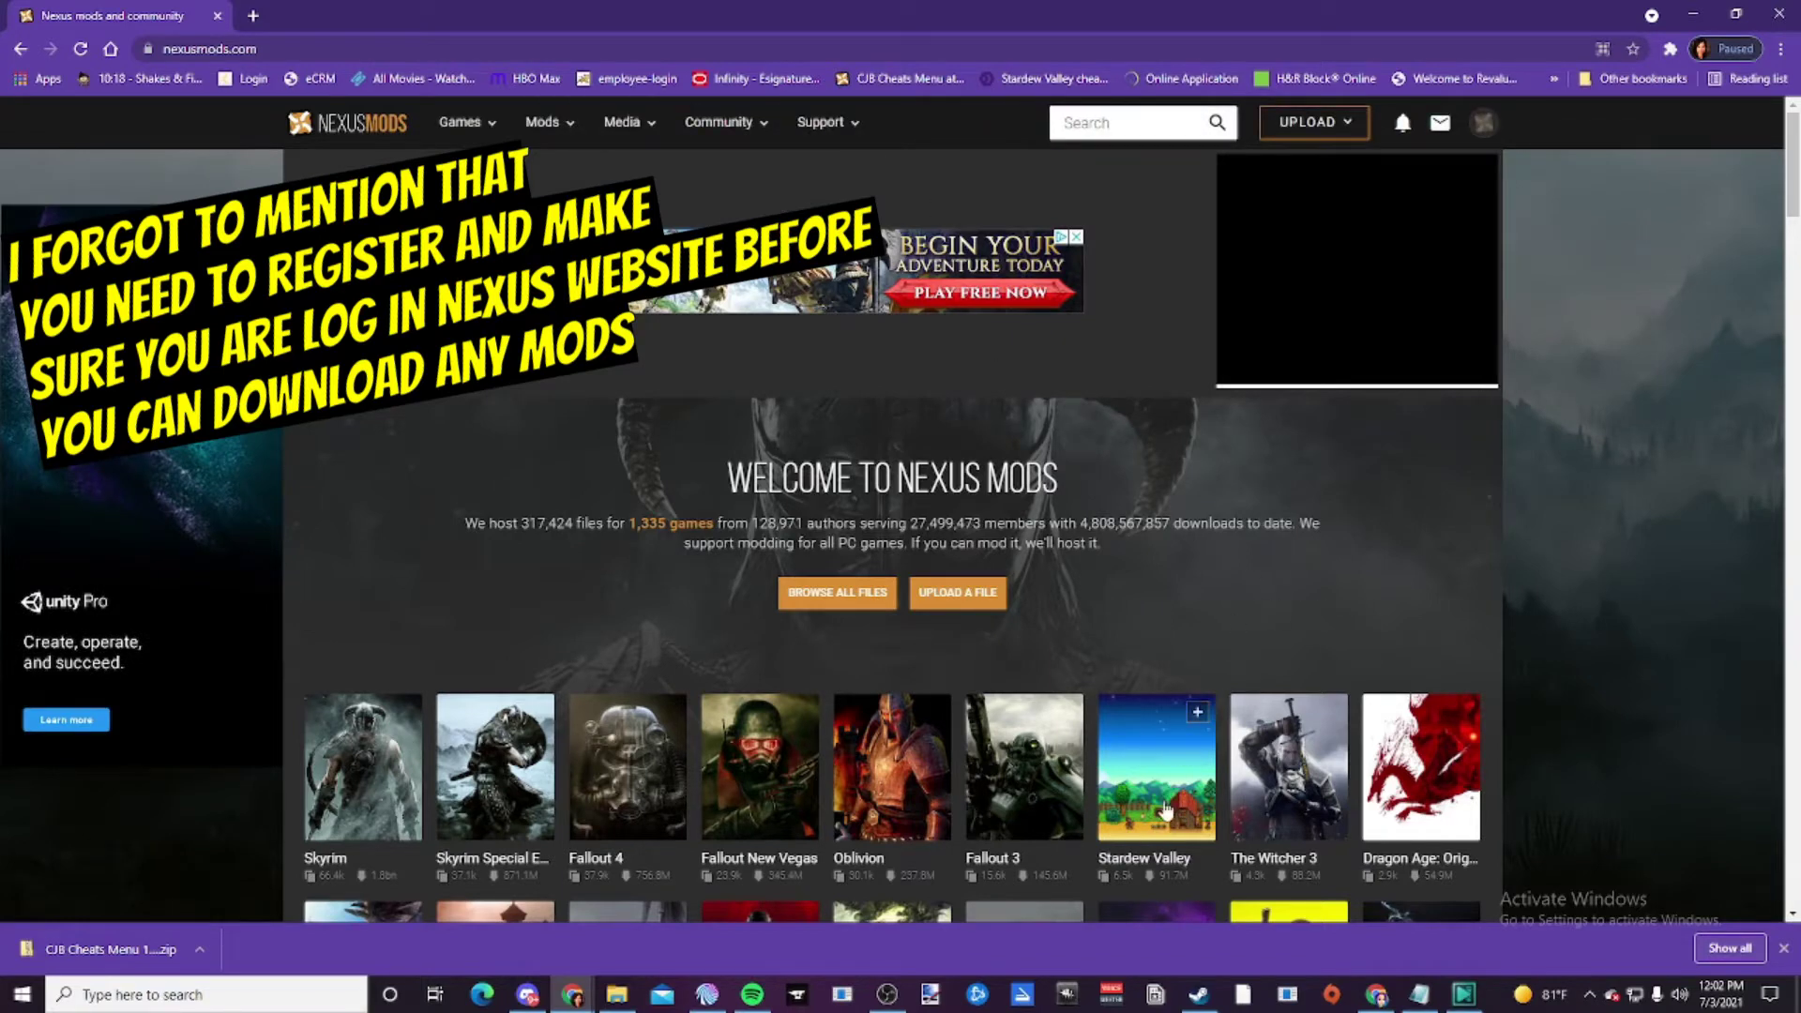
scroll(1145, 661, down, 4)
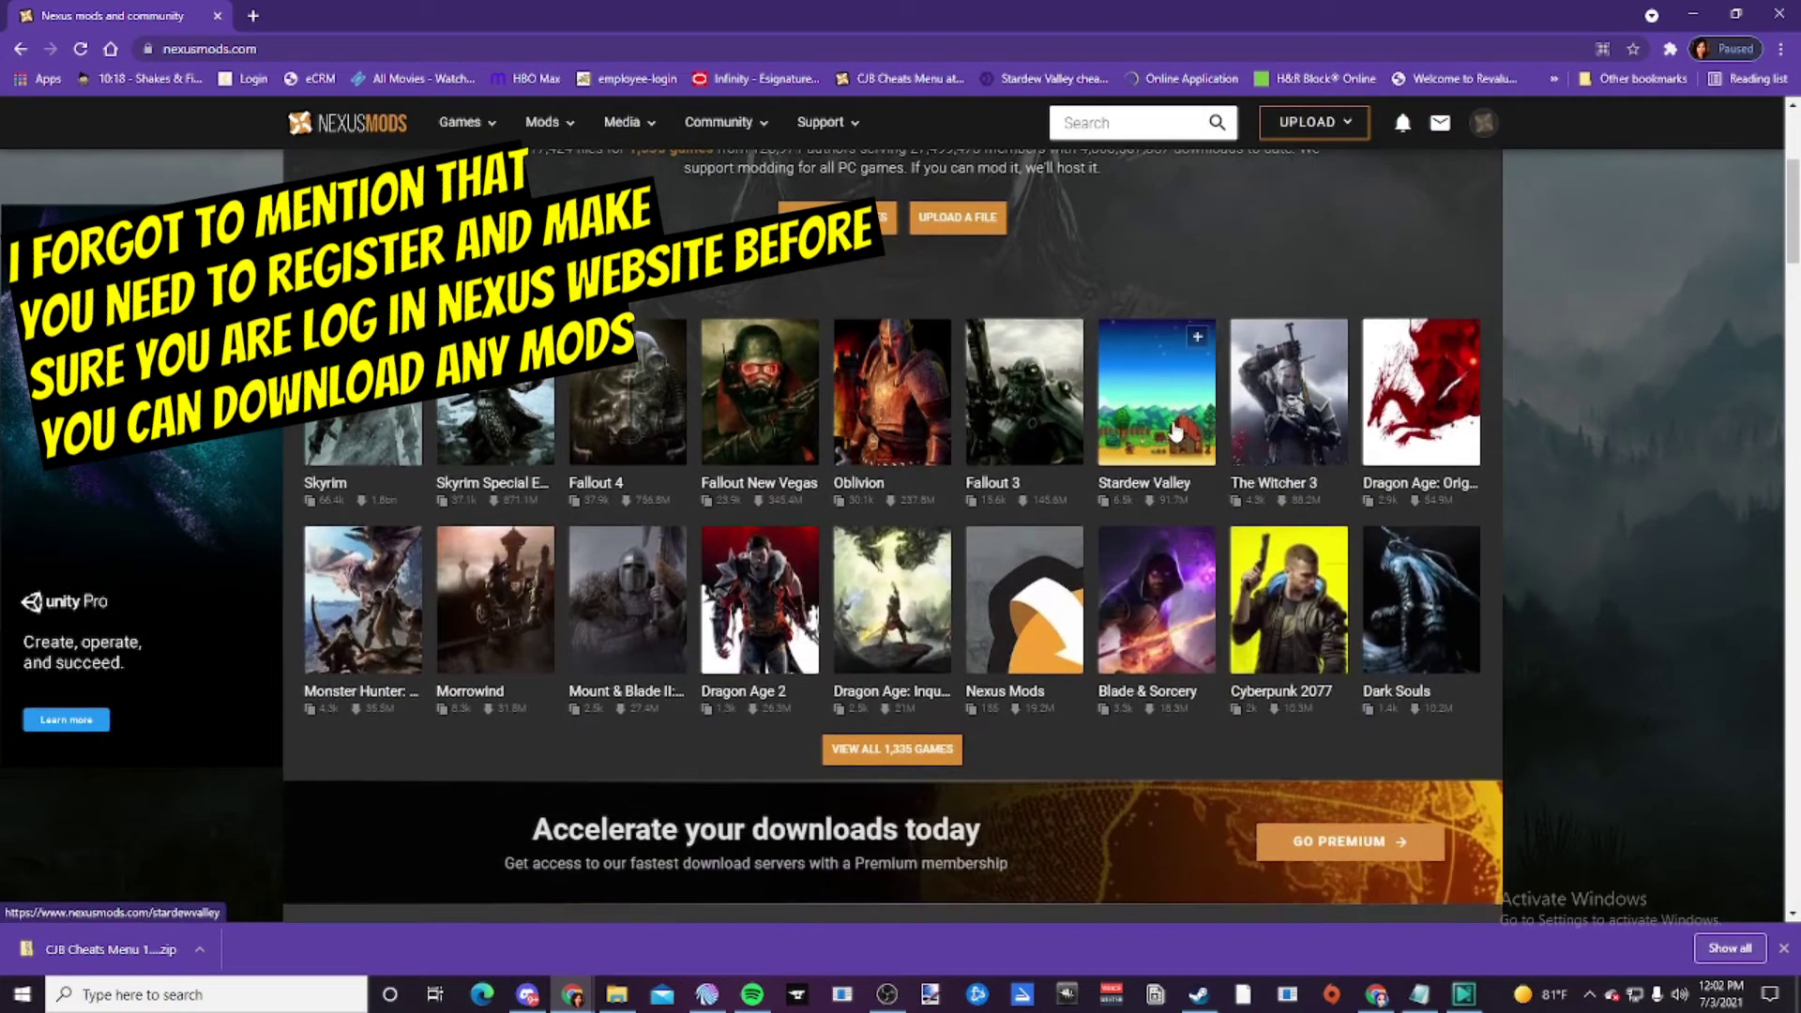
click(1175, 432)
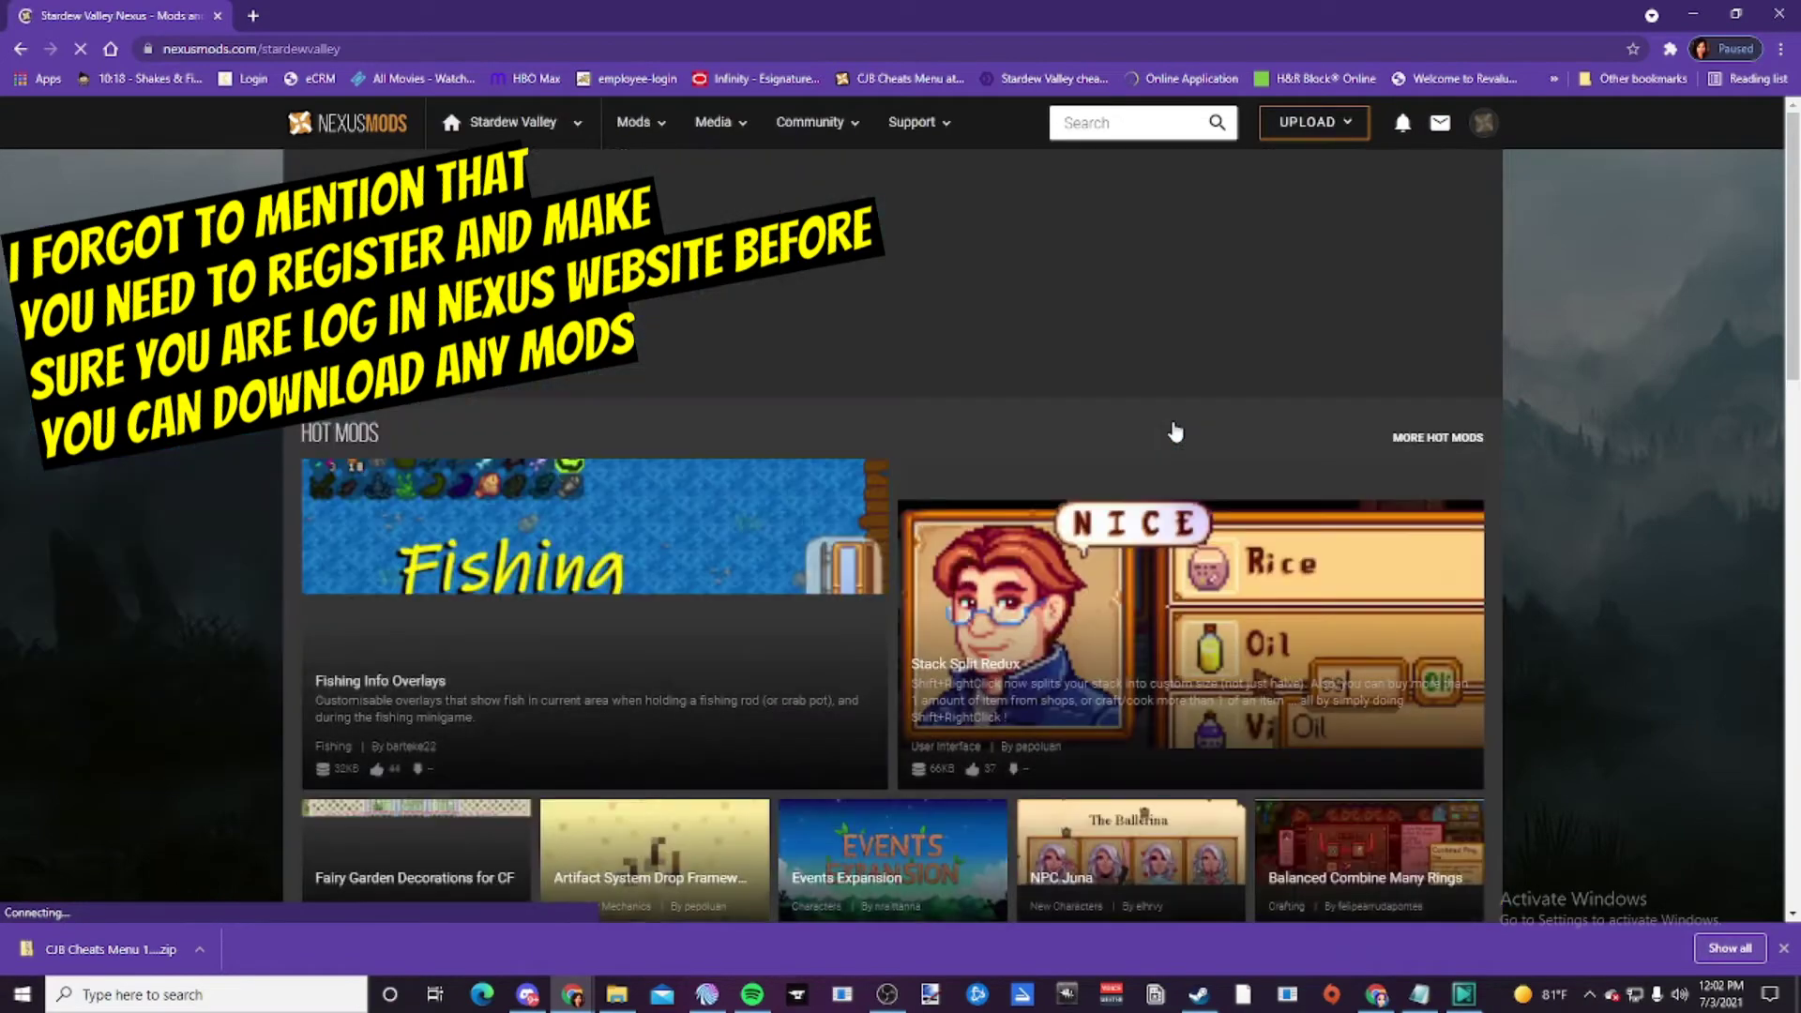
scroll(741, 609, down, 3)
scroll(739, 631, down, 6)
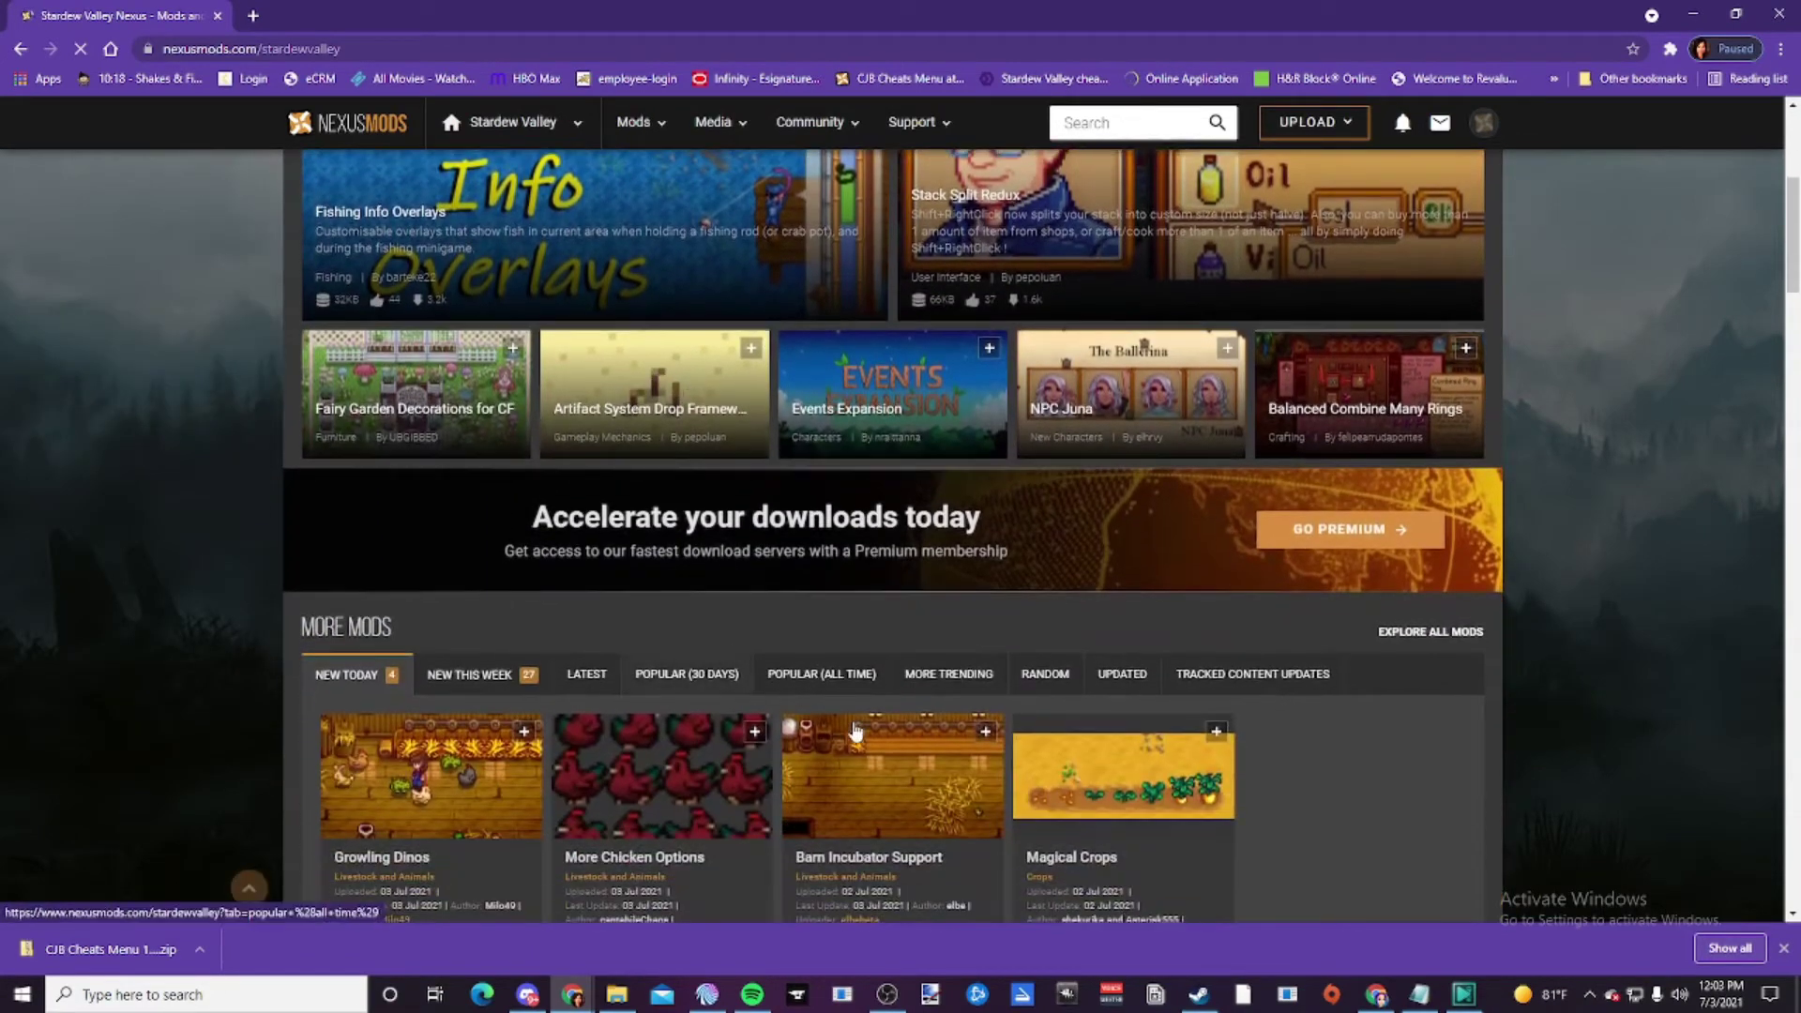
scroll(1163, 708, up, 9)
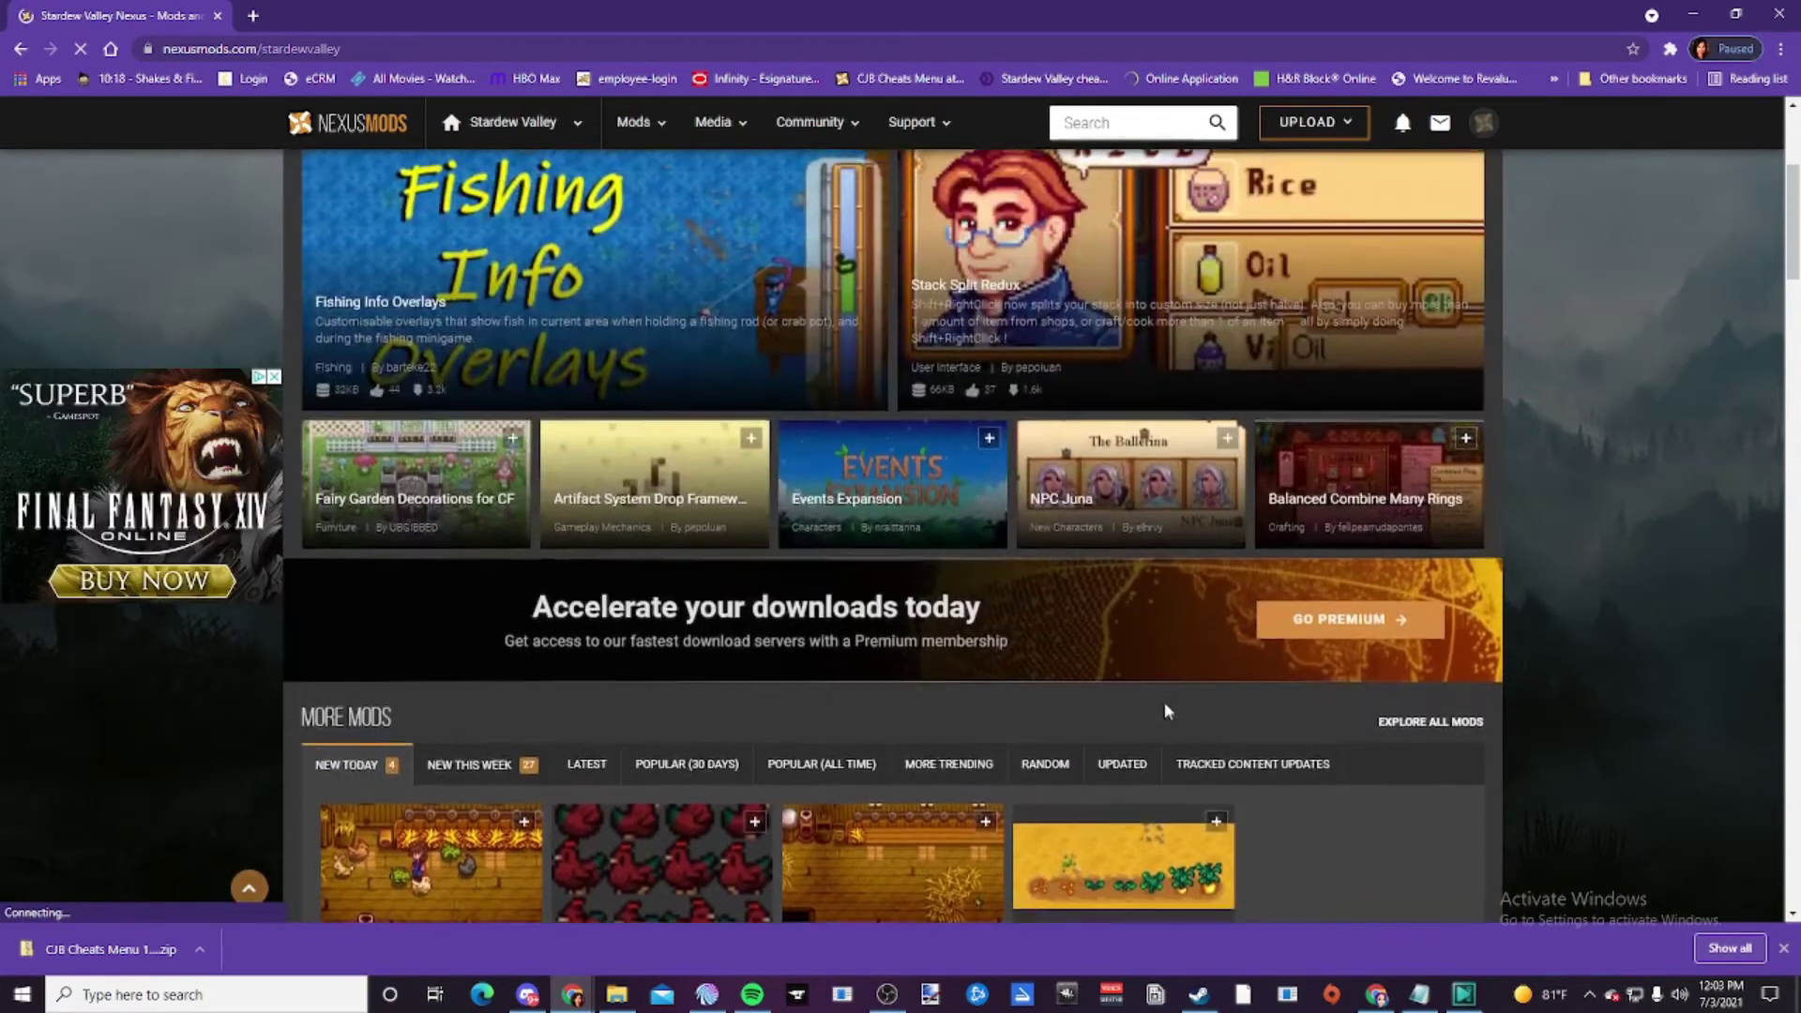
click(1107, 130)
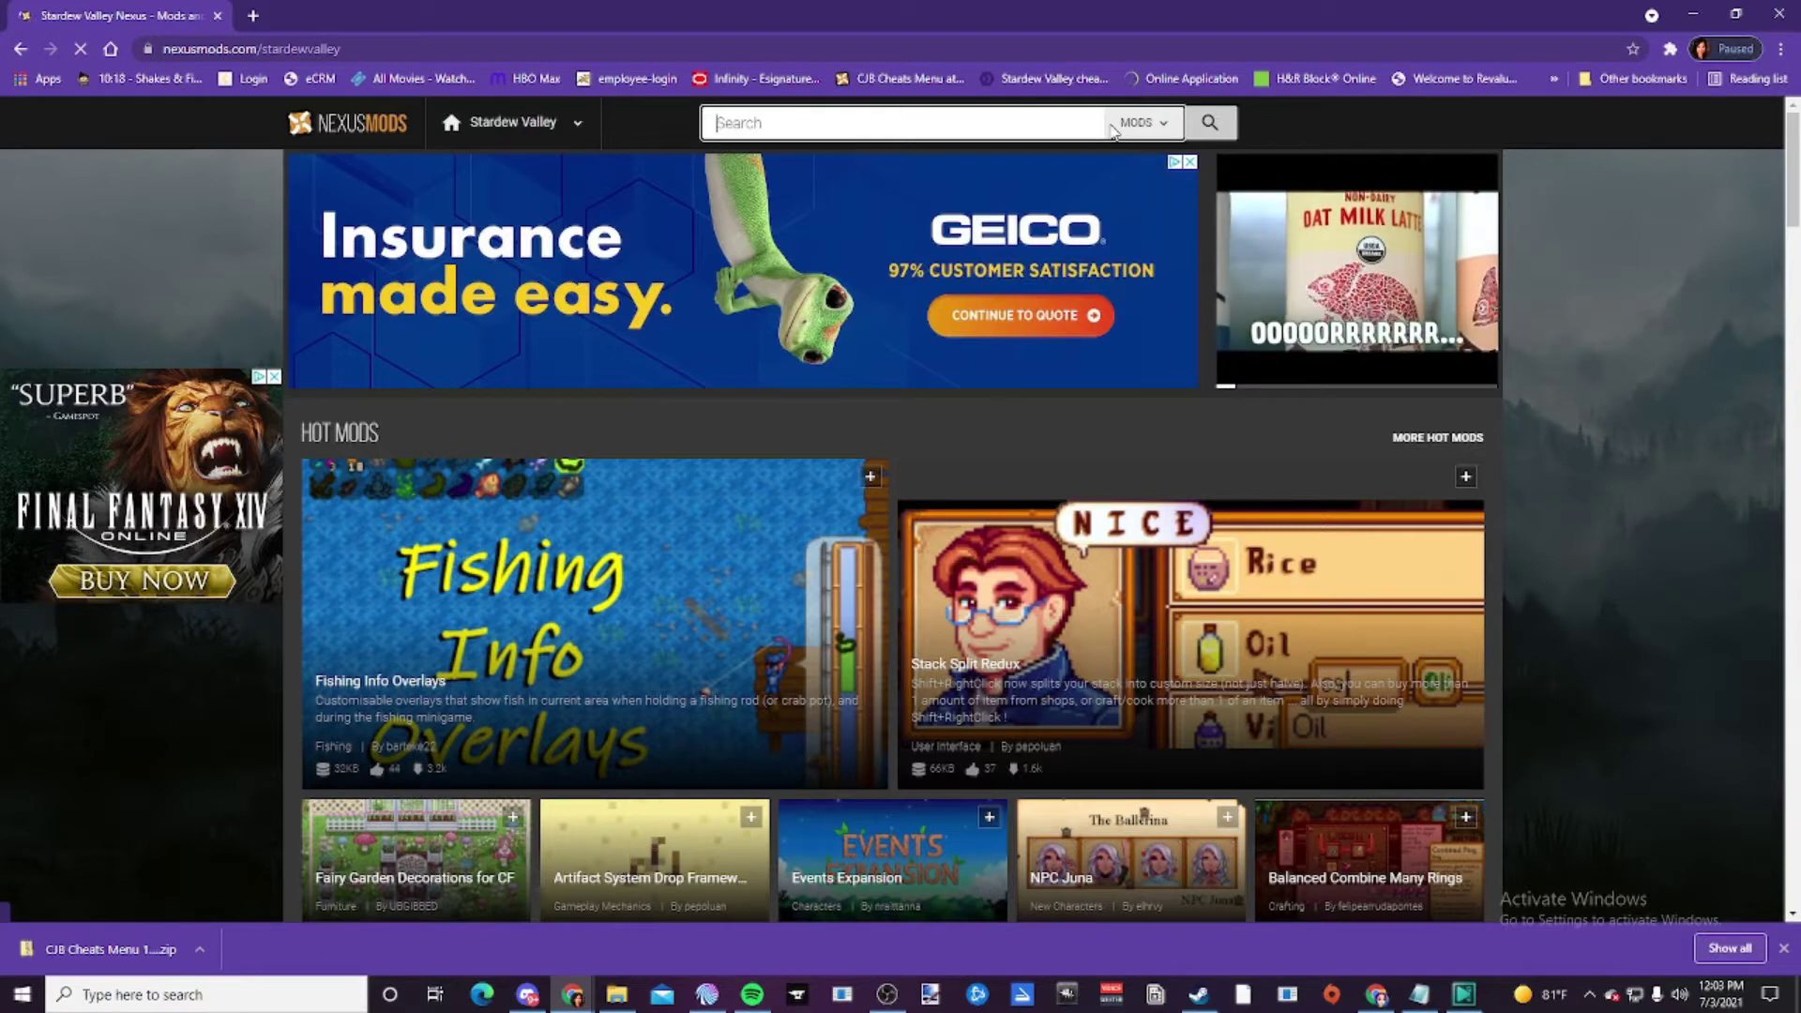
text(sm)
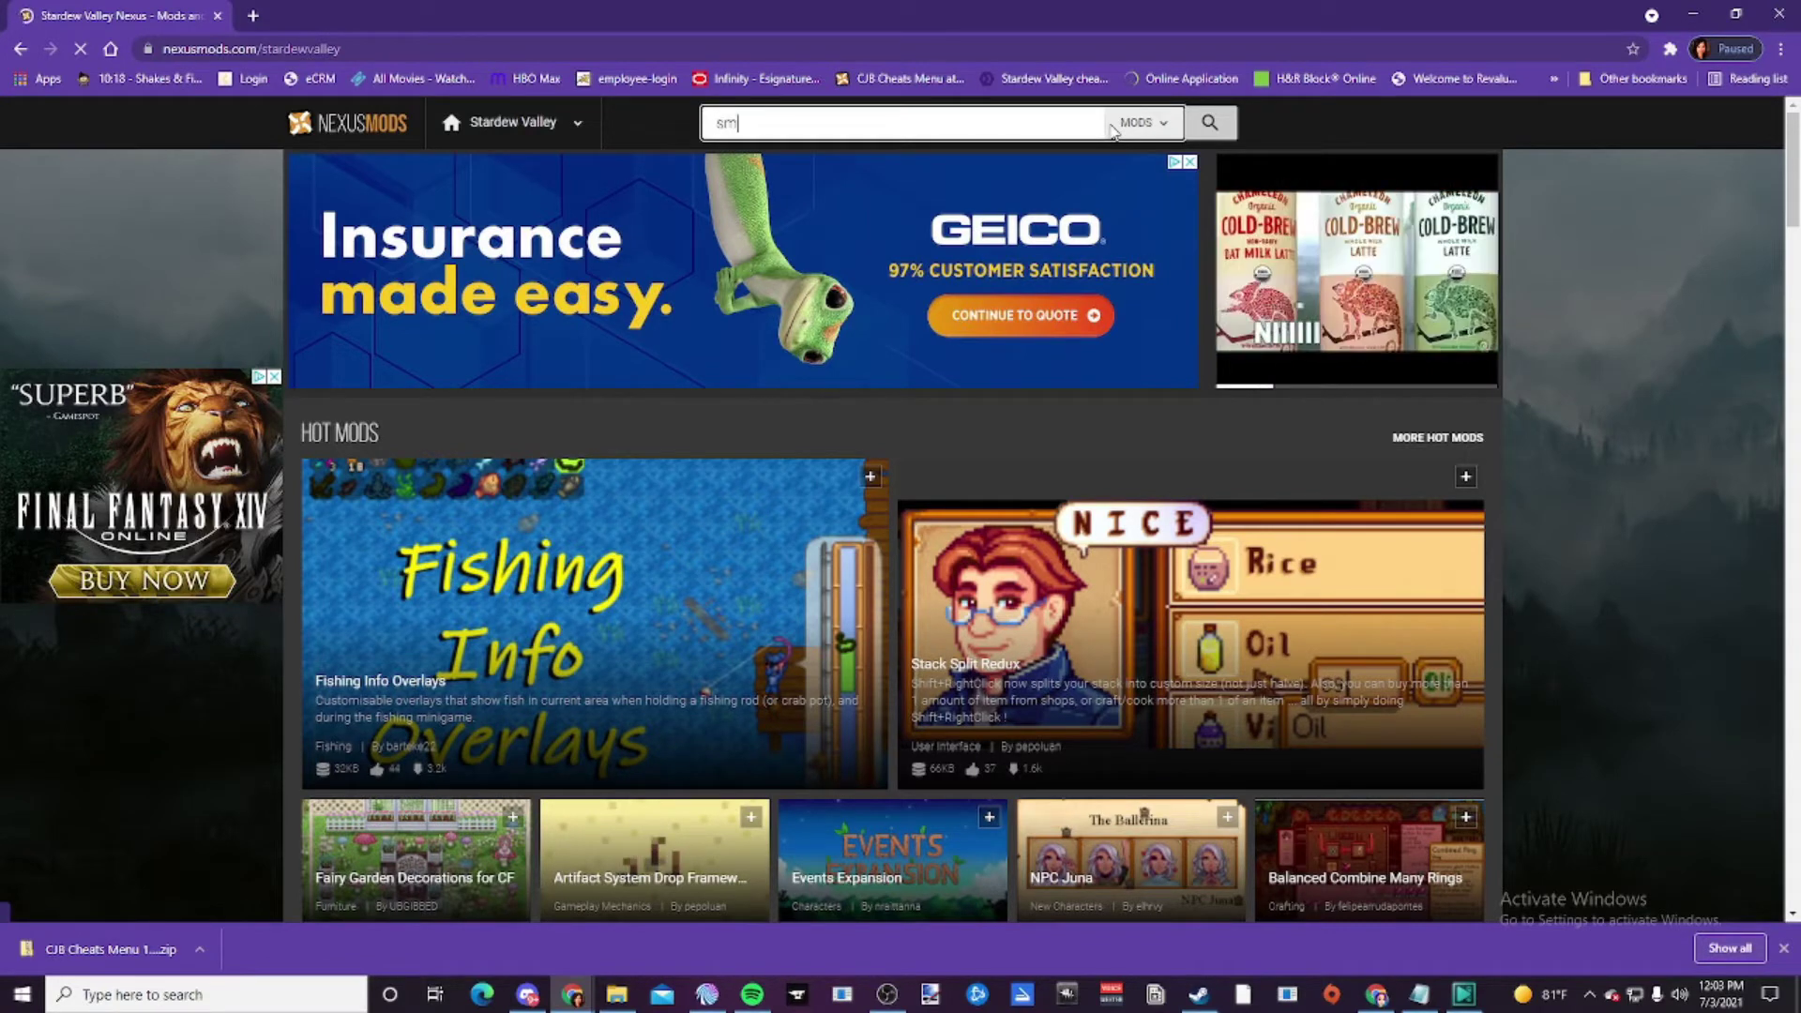
text(api)
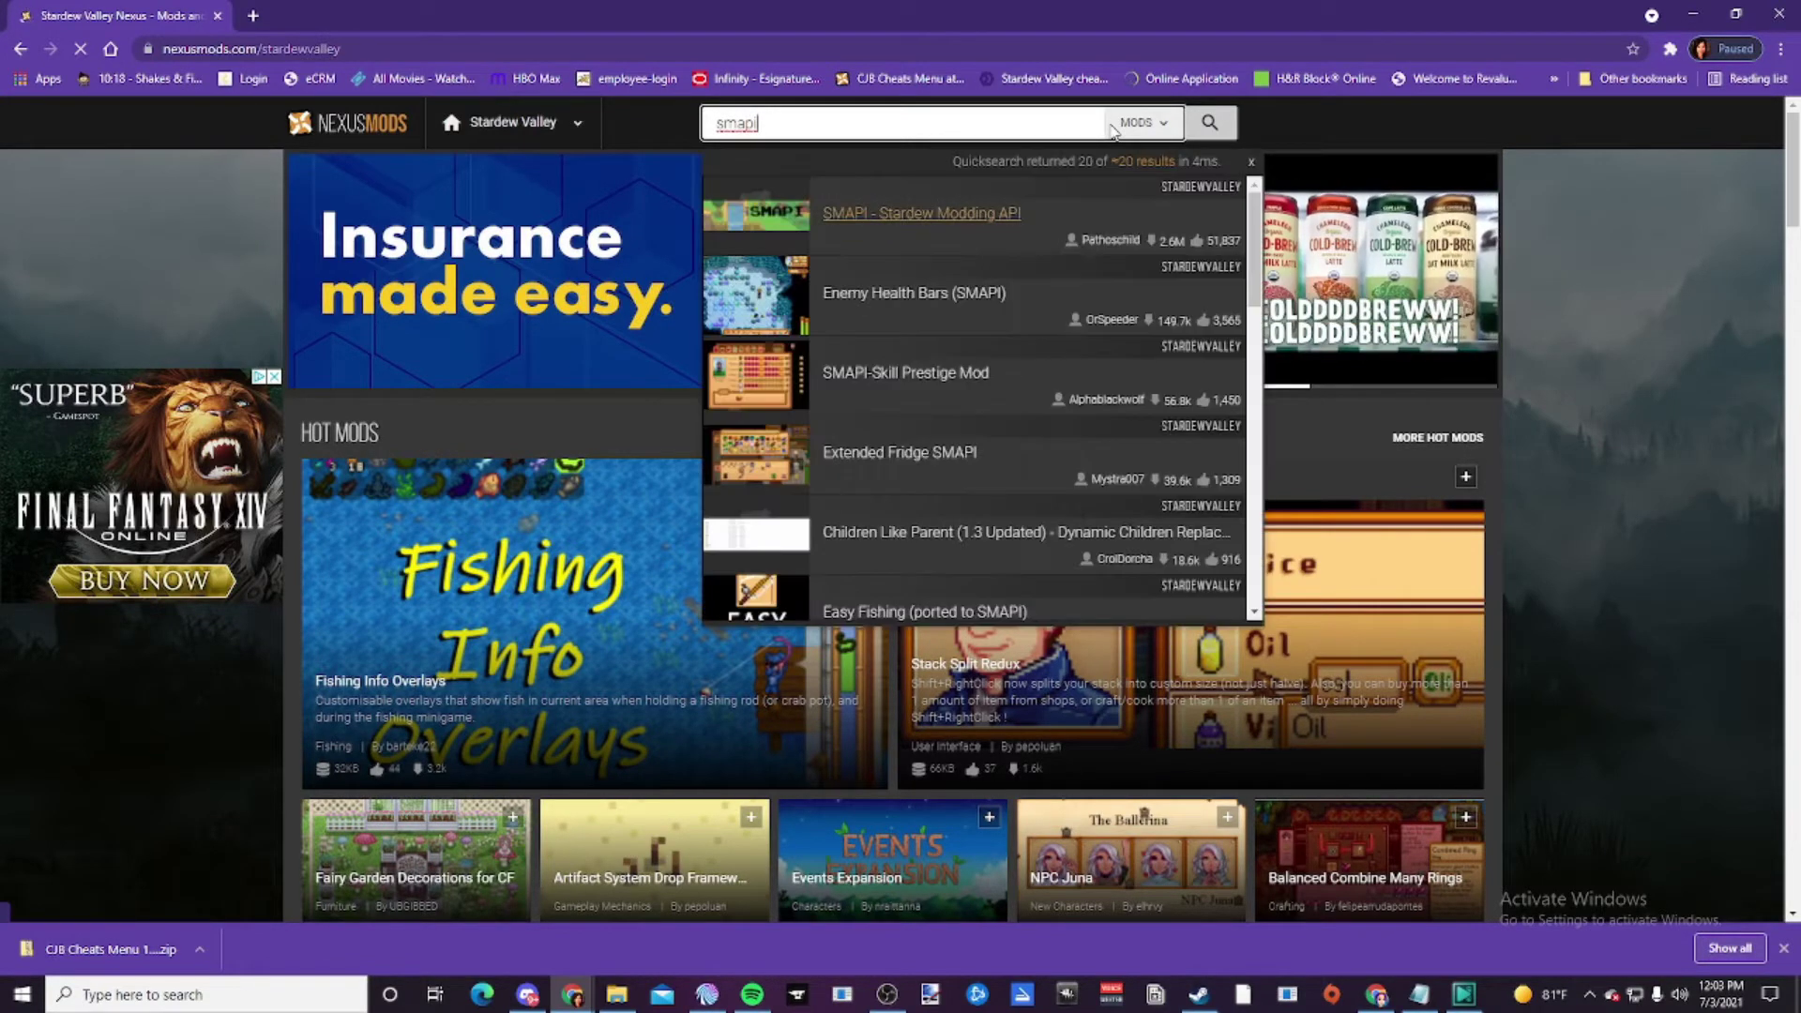
key(Return)
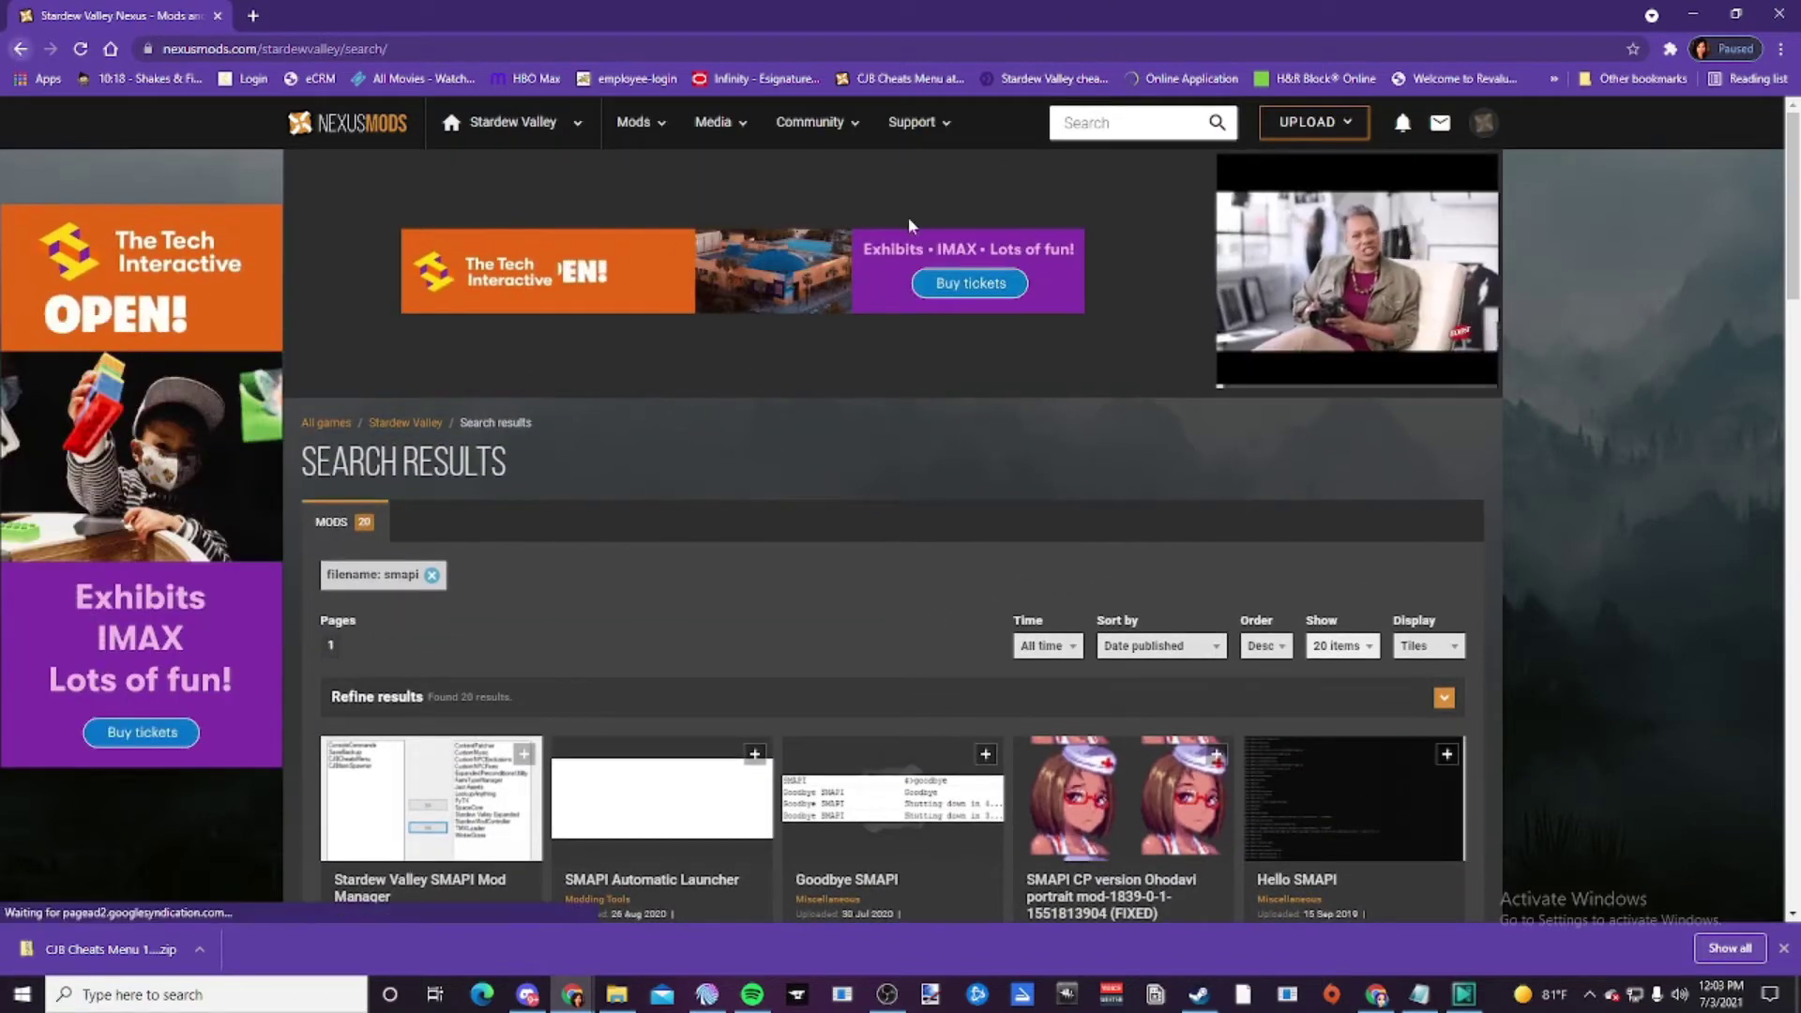
key(alt+Left)
- Search the Stardew Valley mods for "smapi" and open the SMAPI - Stardew Modding API mod page
click(1088, 124)
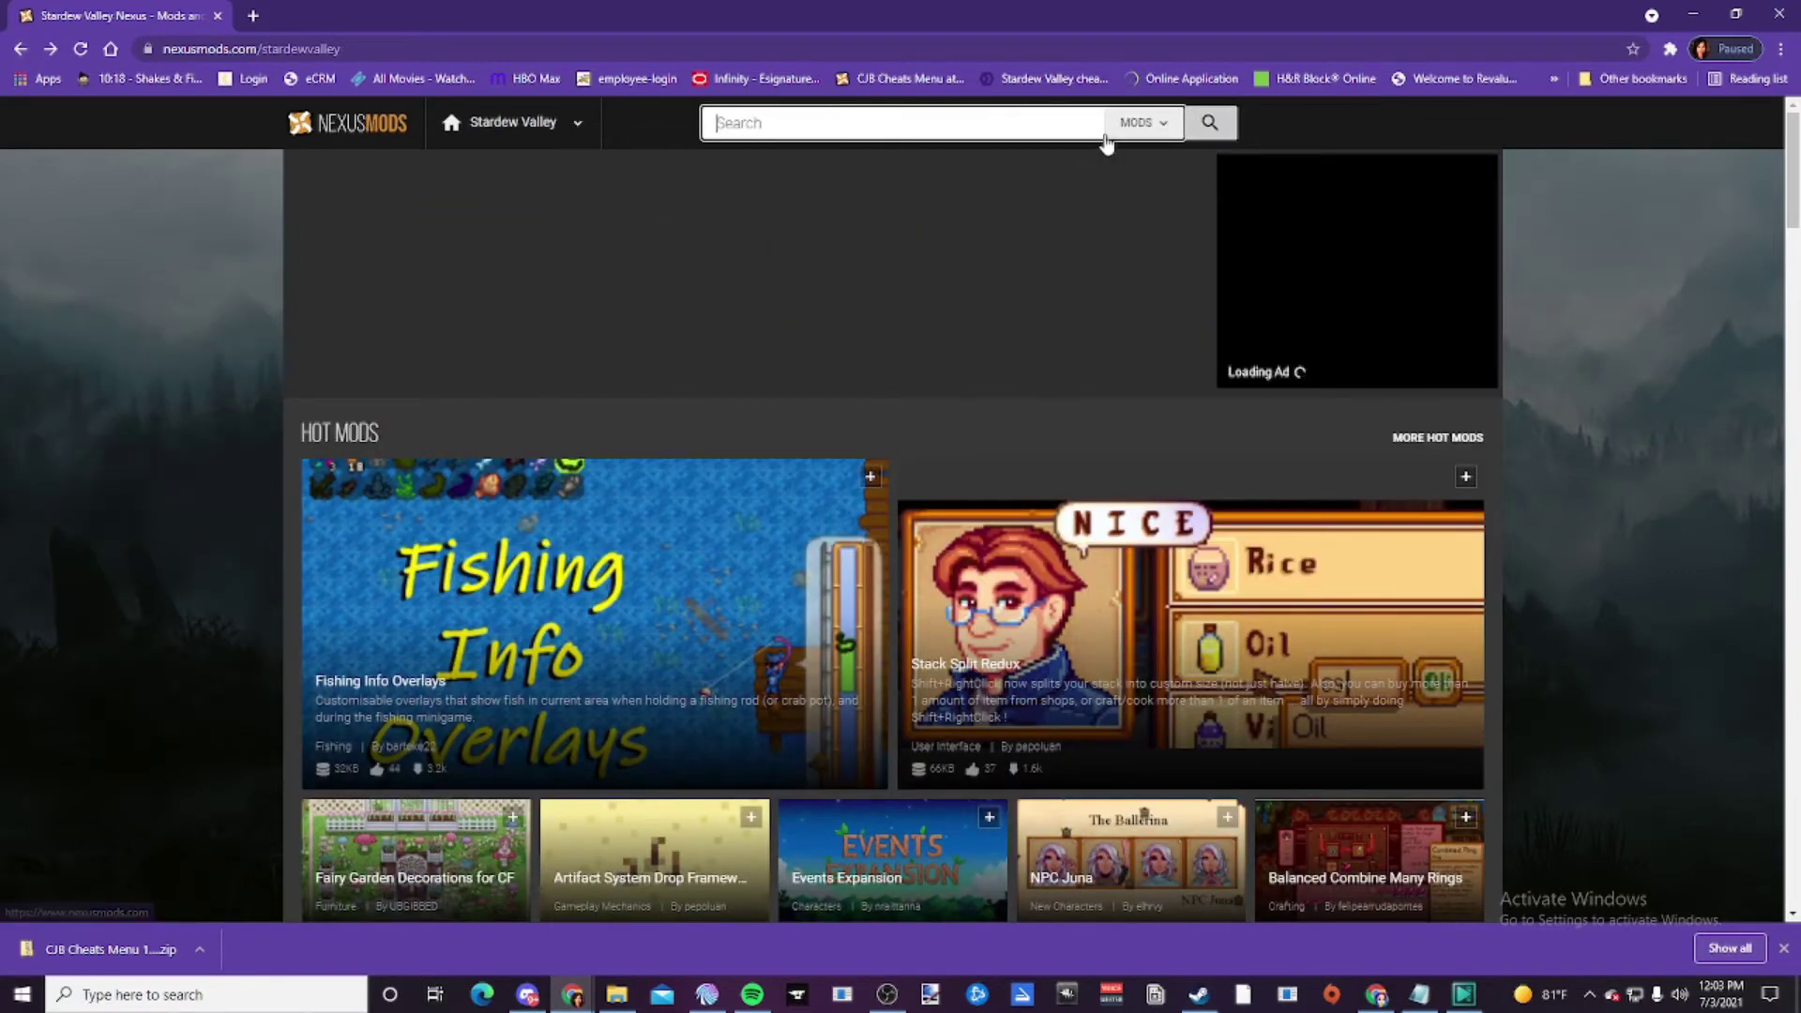
text(smapi)
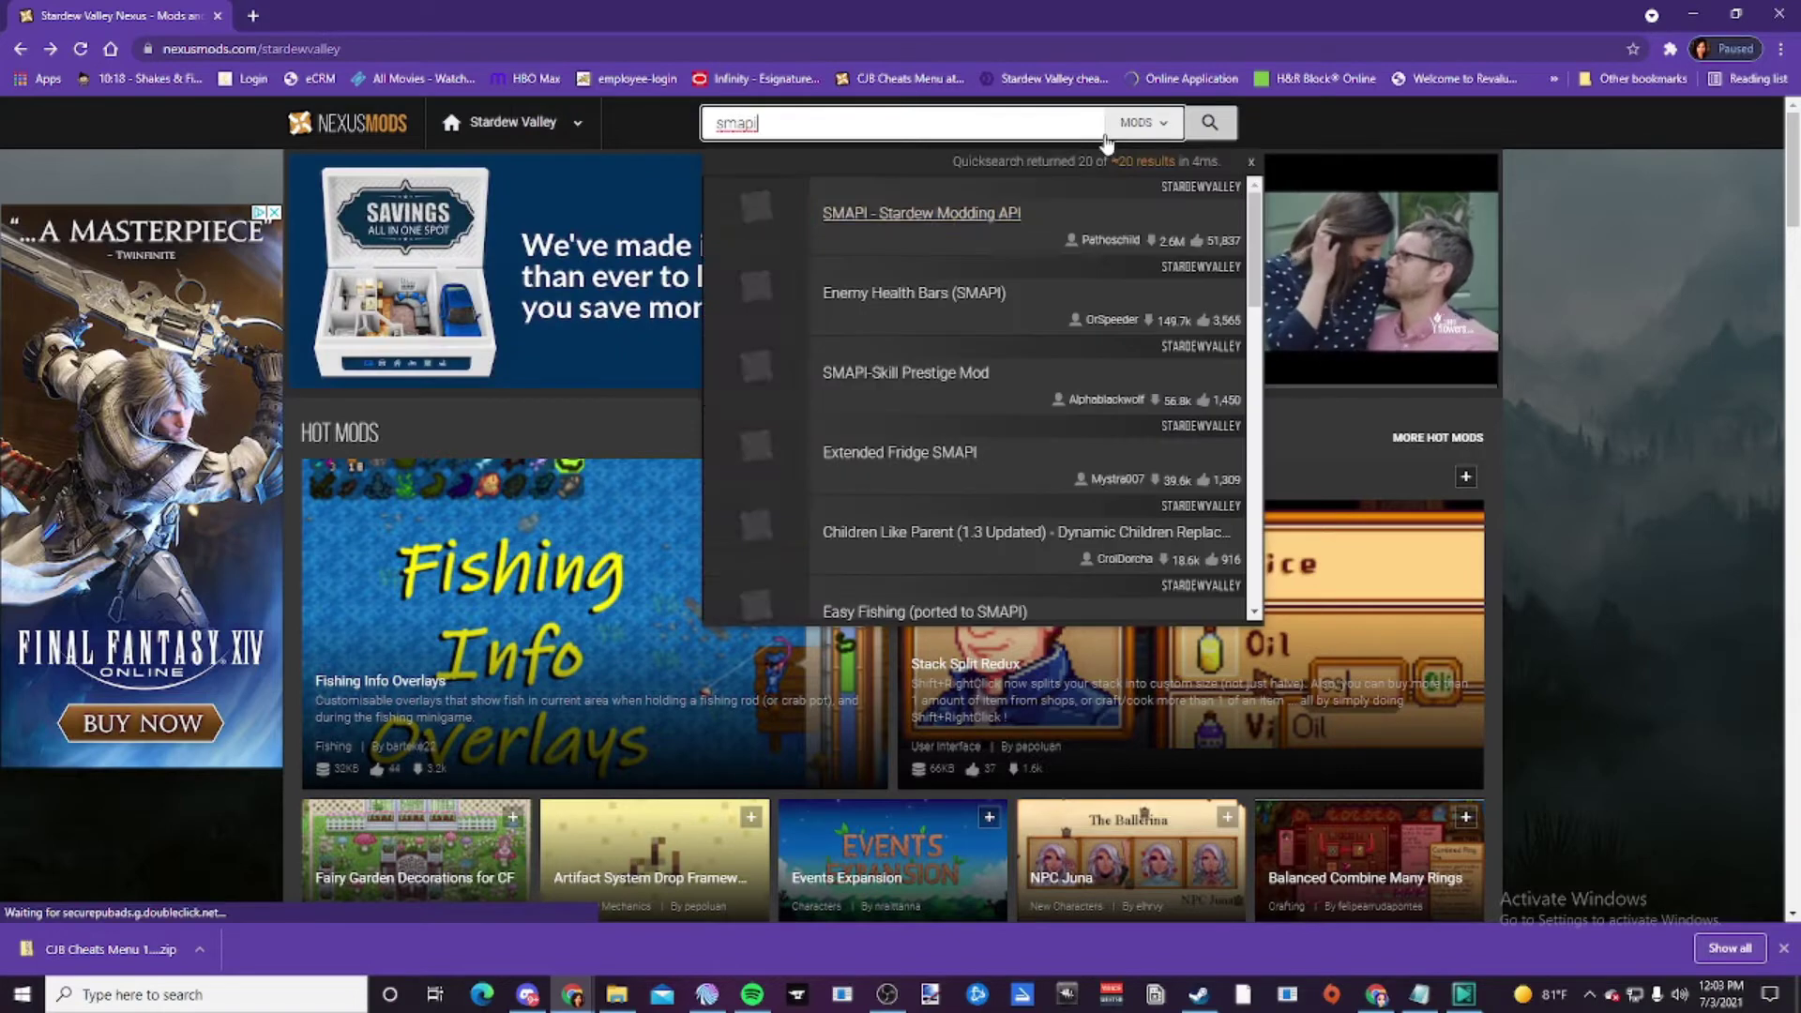
click(999, 217)
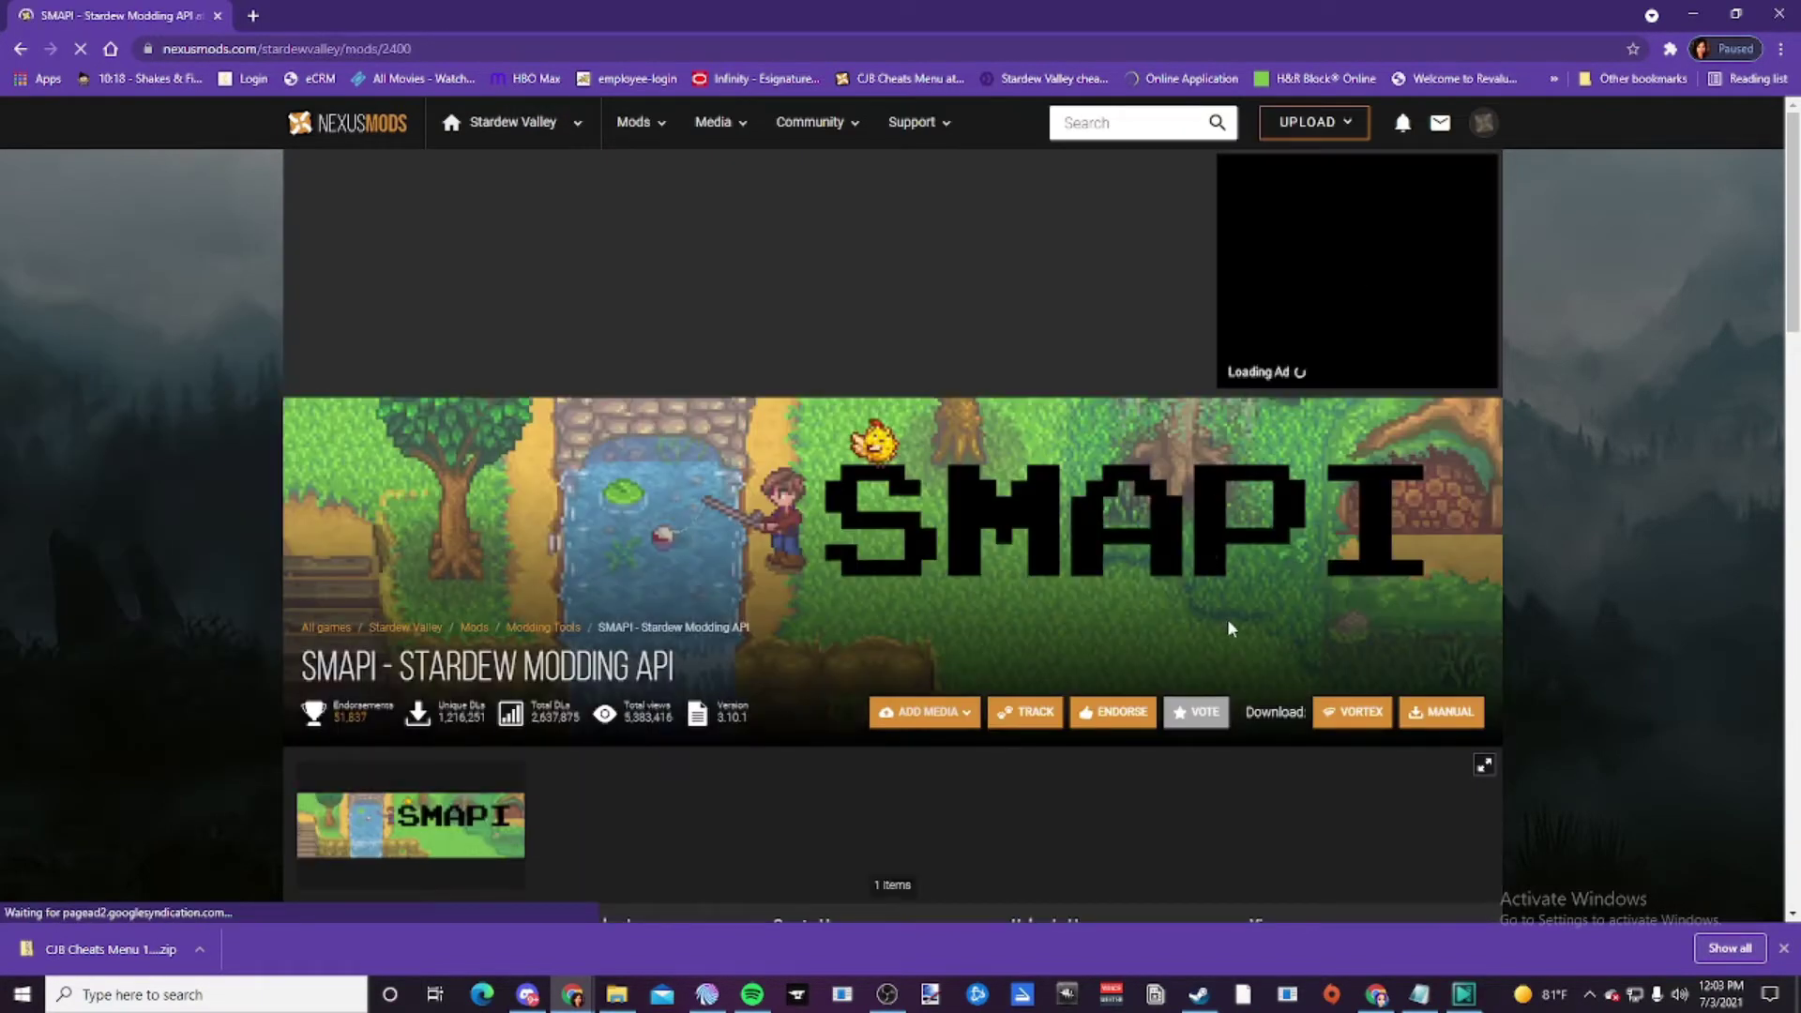
scroll(932, 498, down, 4)
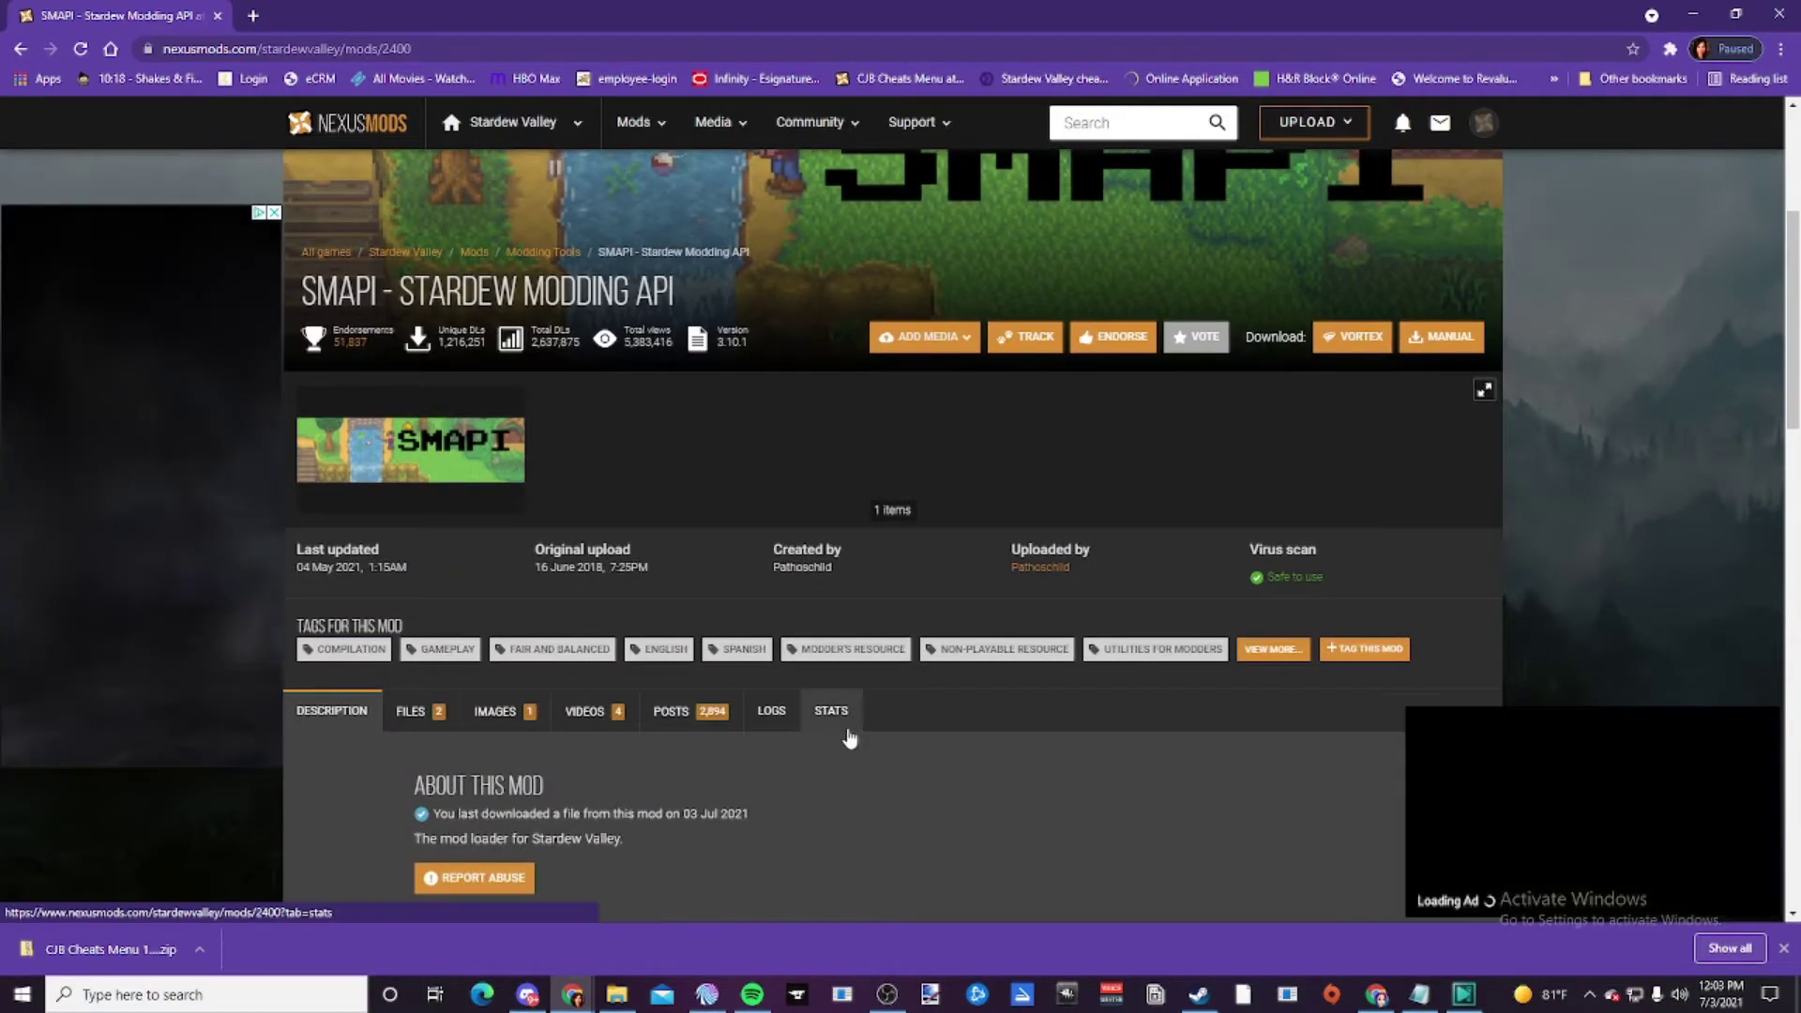
scroll(849, 737, up, 4)
click(1088, 123)
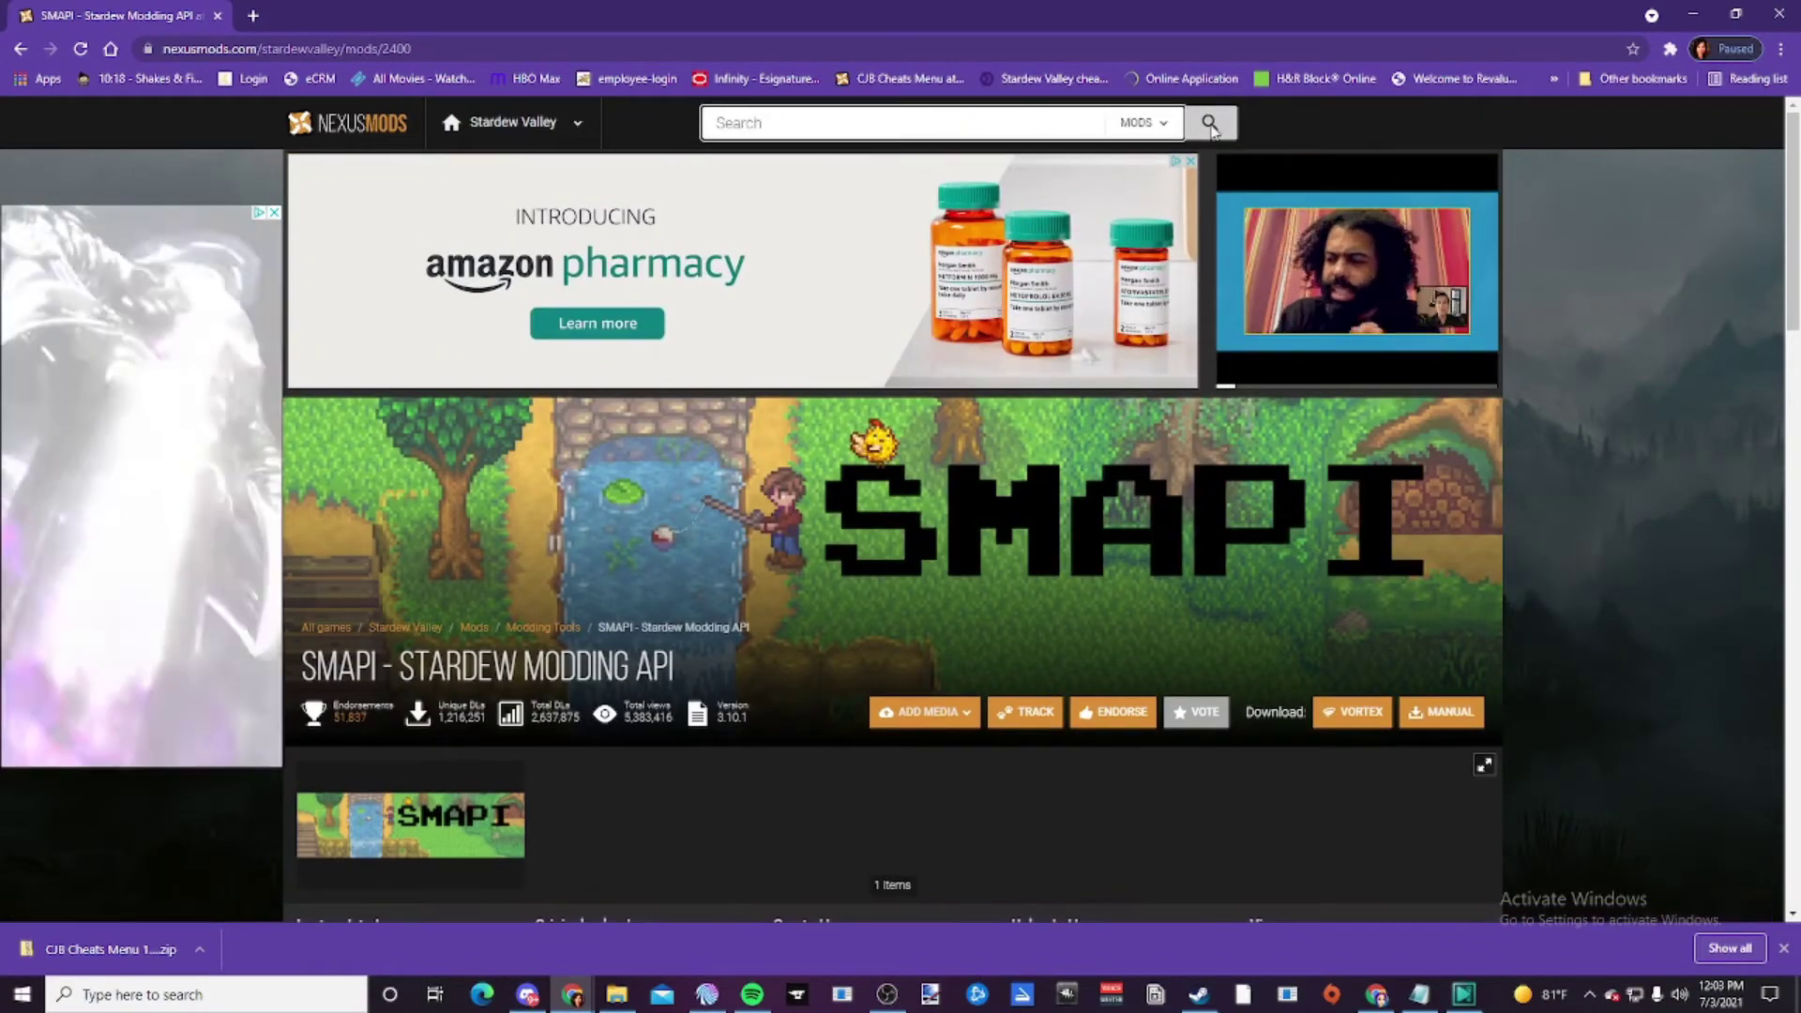
click(1330, 131)
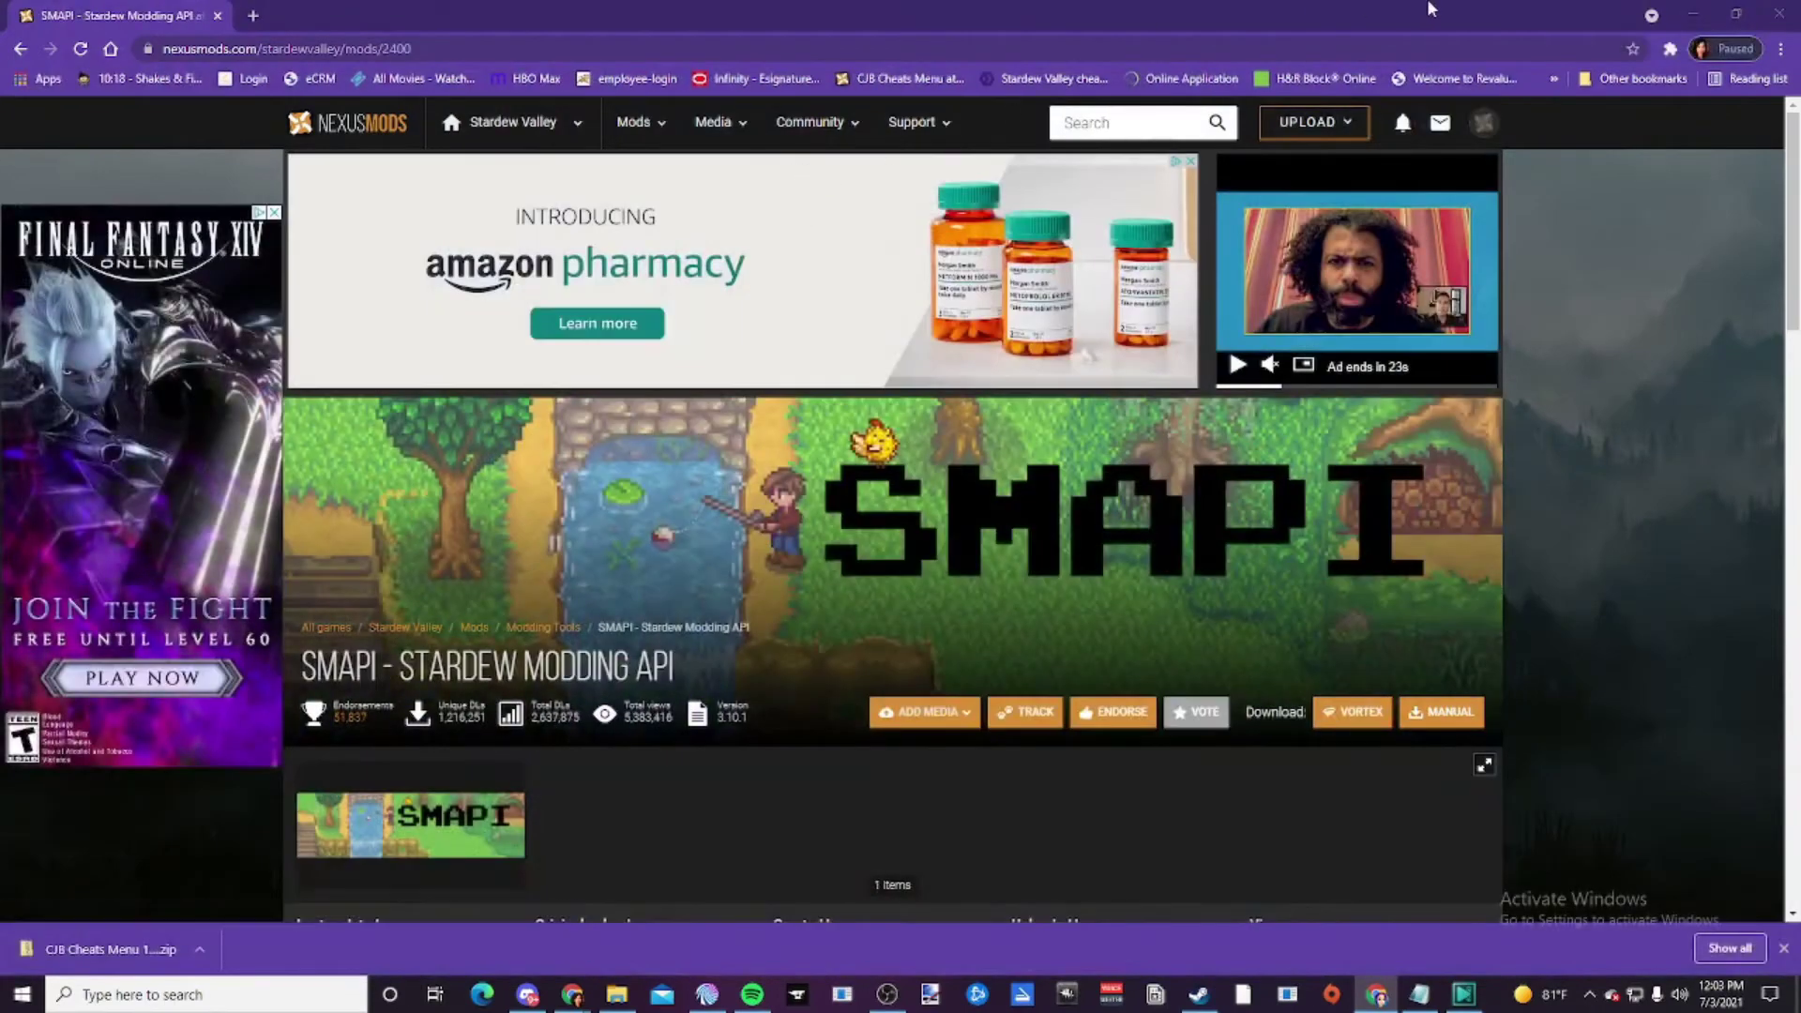
- Download SMAPI 3.10.1 manually using the slow download option and save the zip in the Downloads folder
scroll(1109, 541, down, 6)
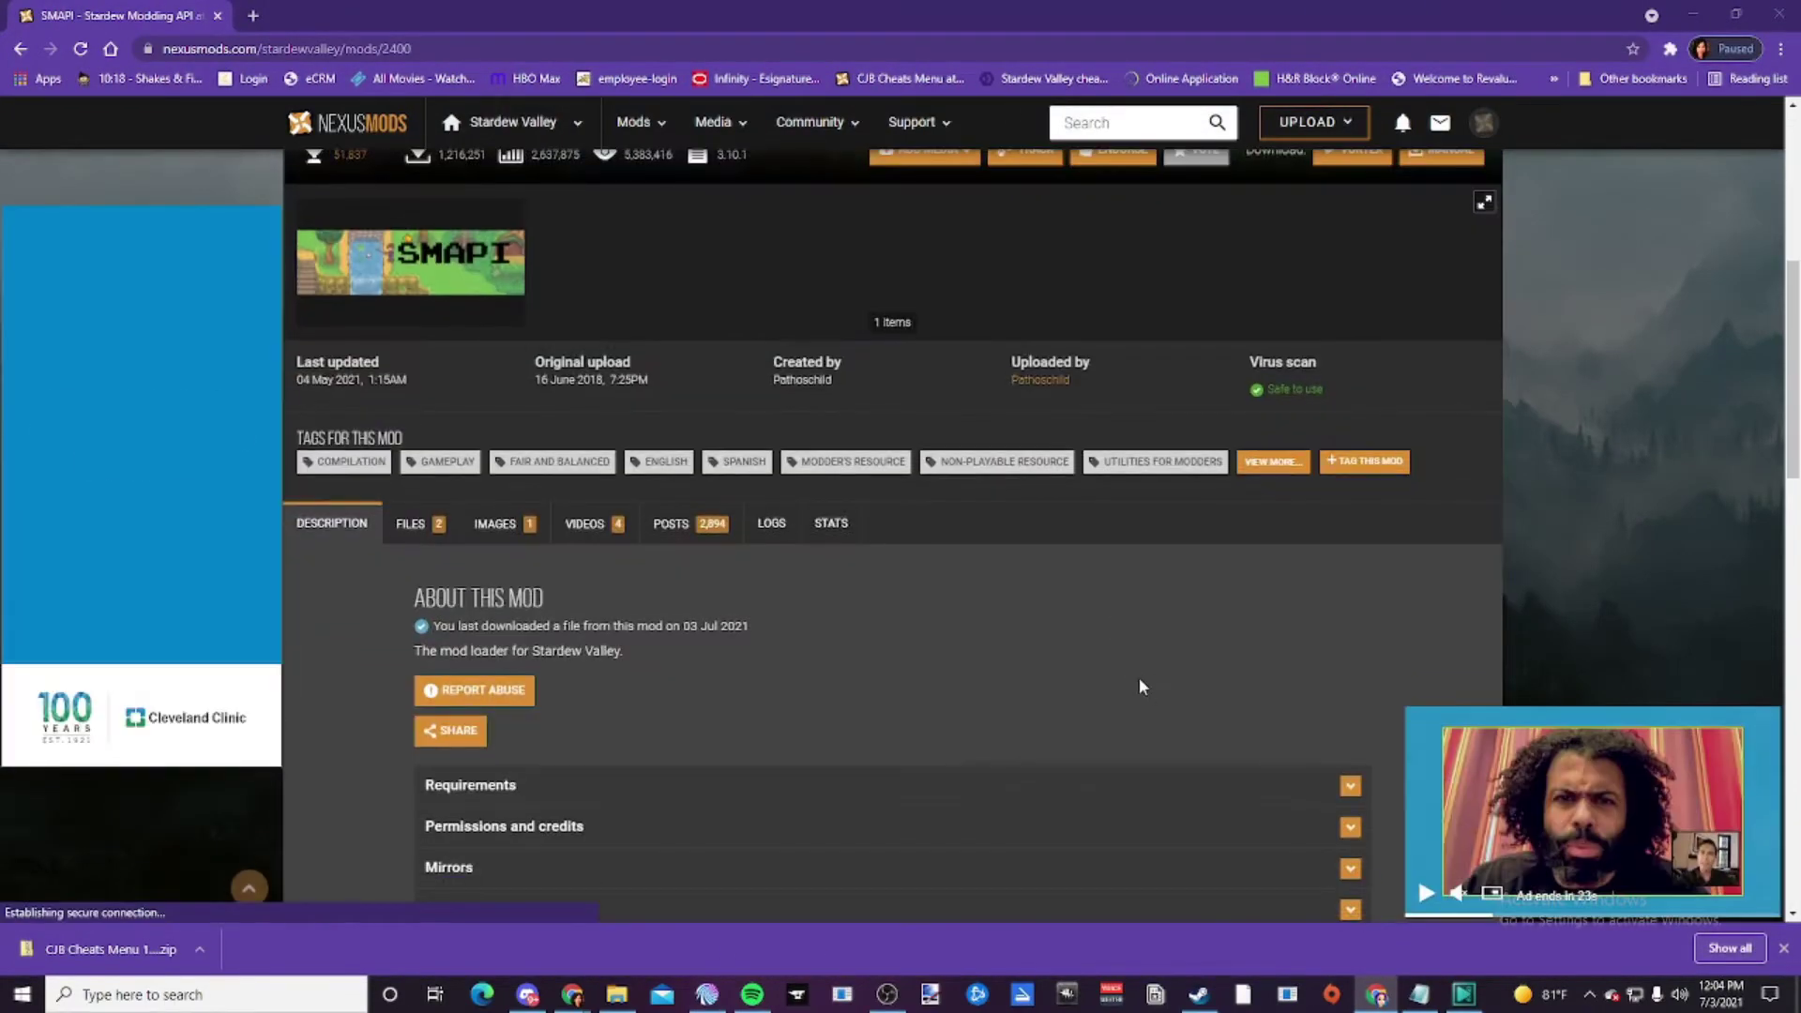
scroll(1148, 690, up, 6)
scroll(1412, 696, down, 3)
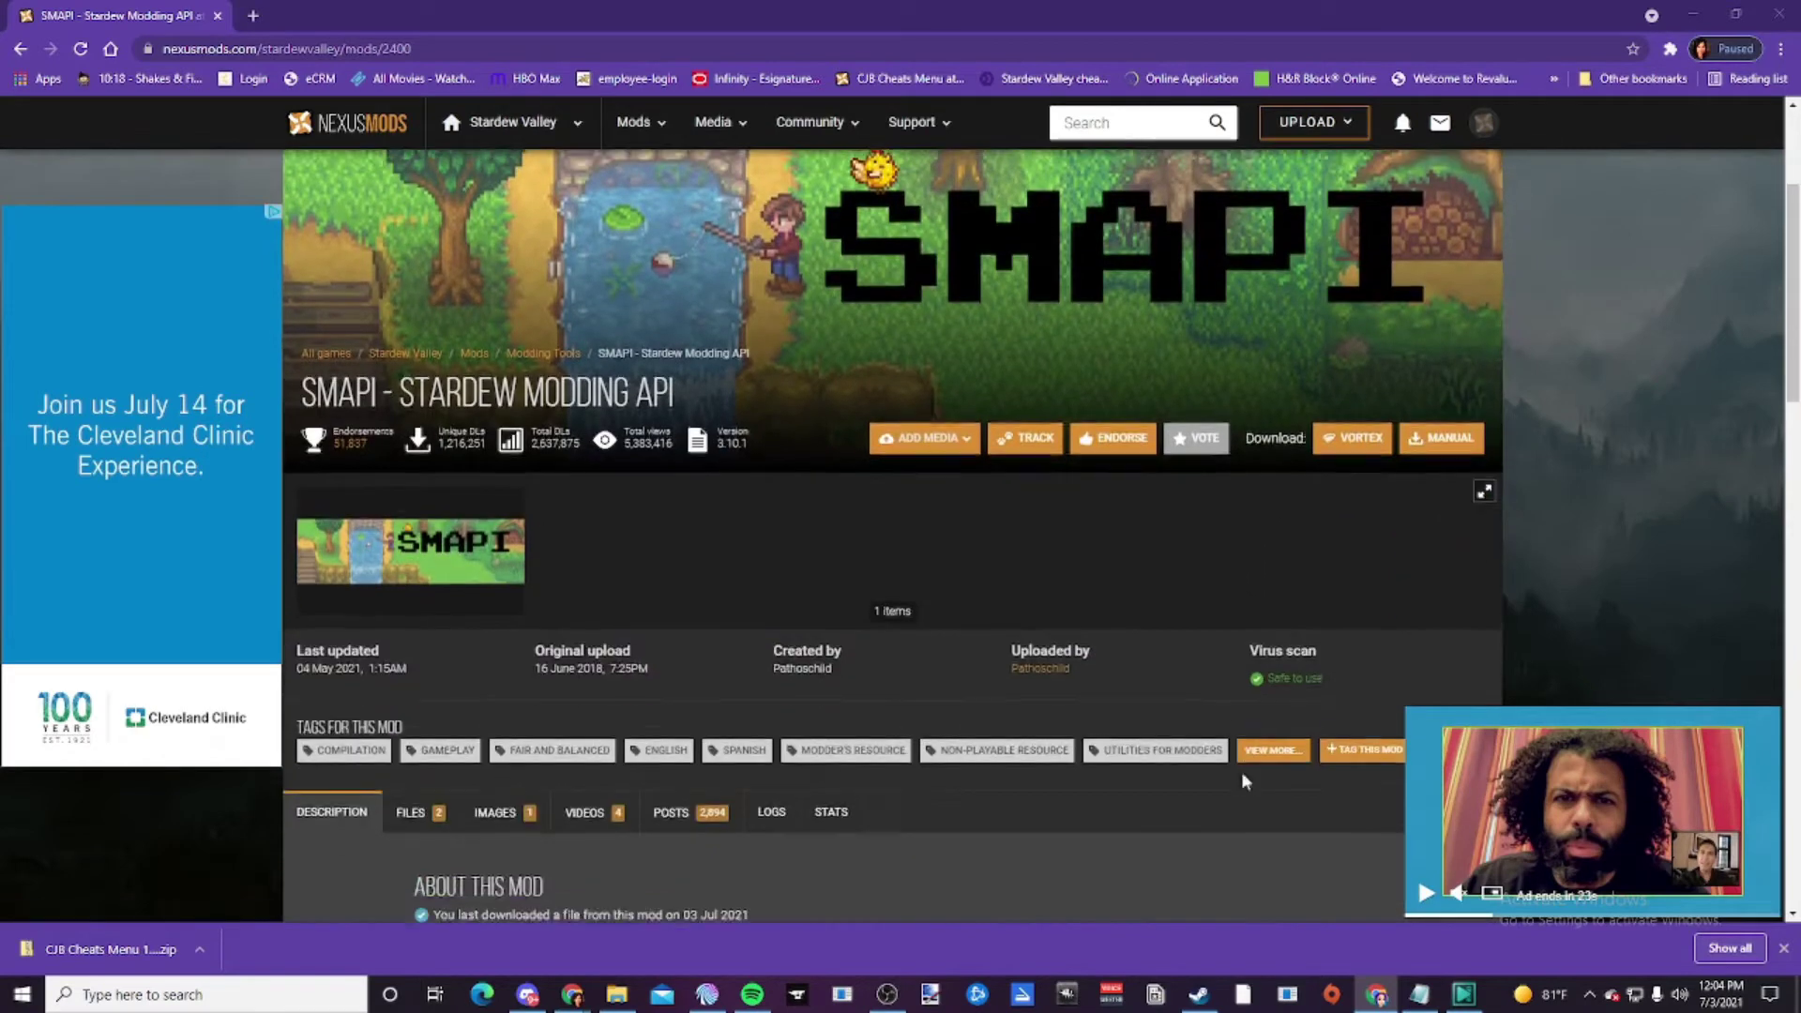
click(1450, 433)
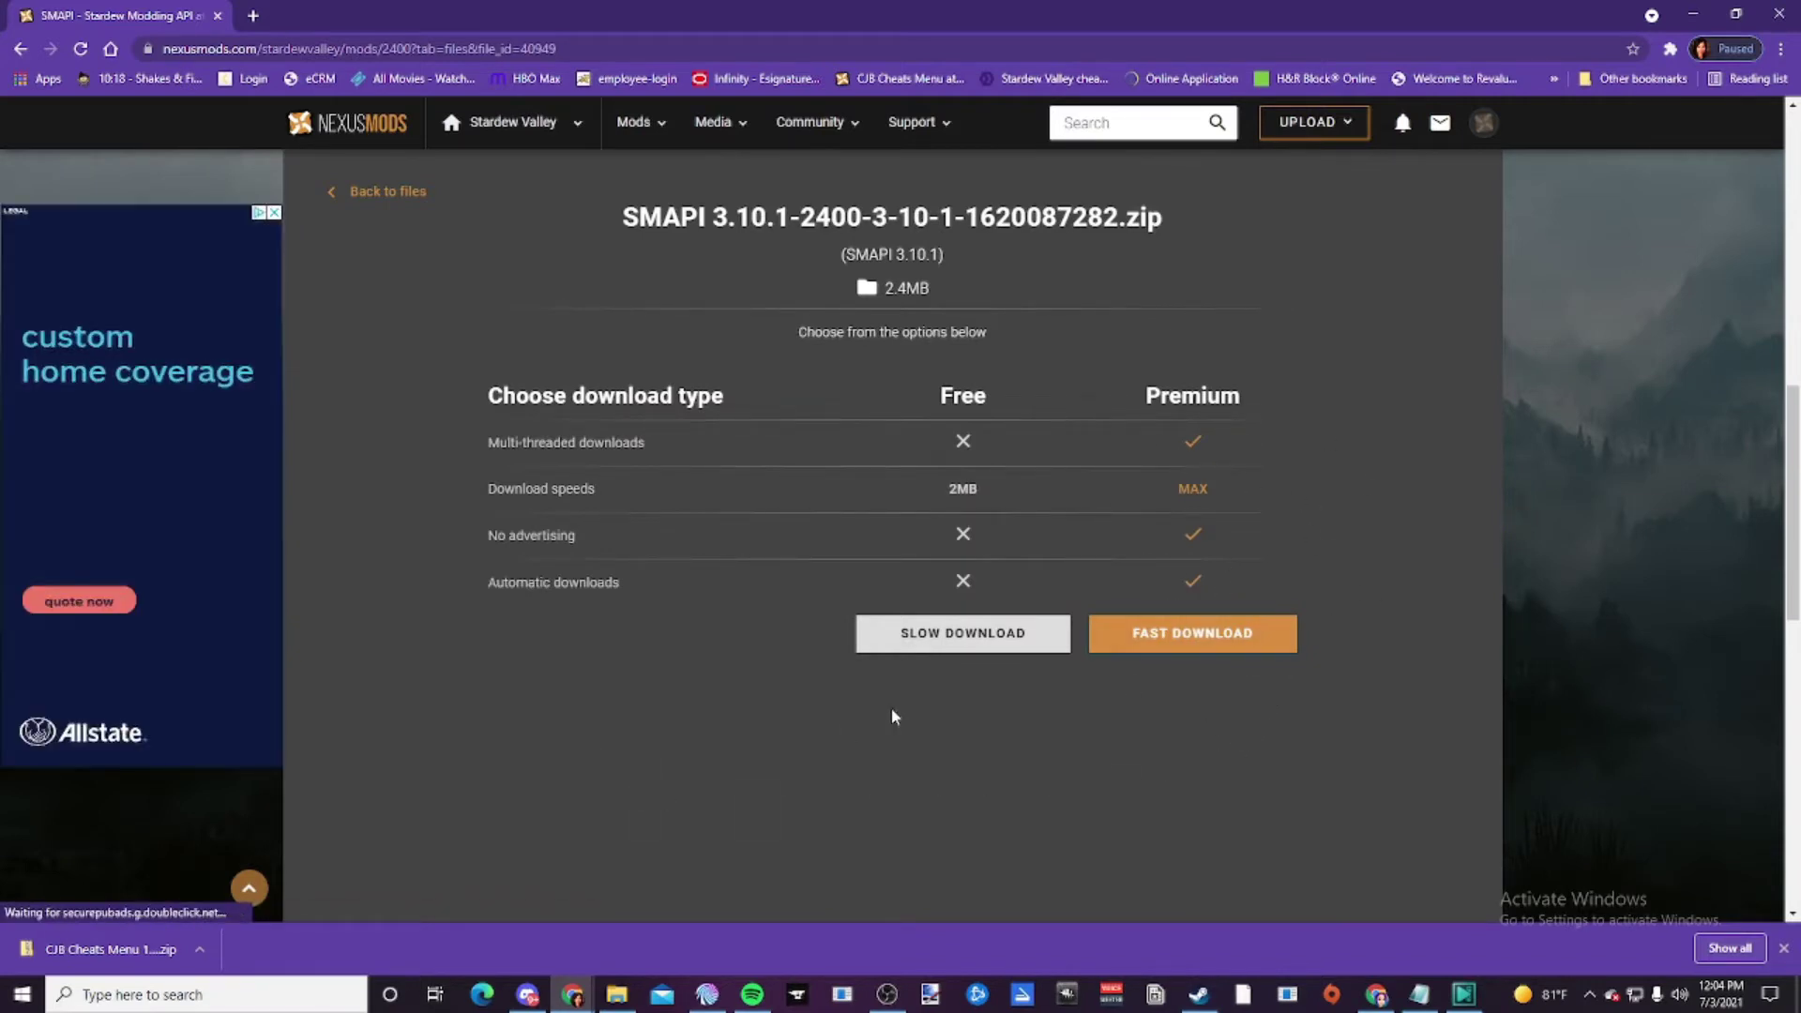
click(991, 633)
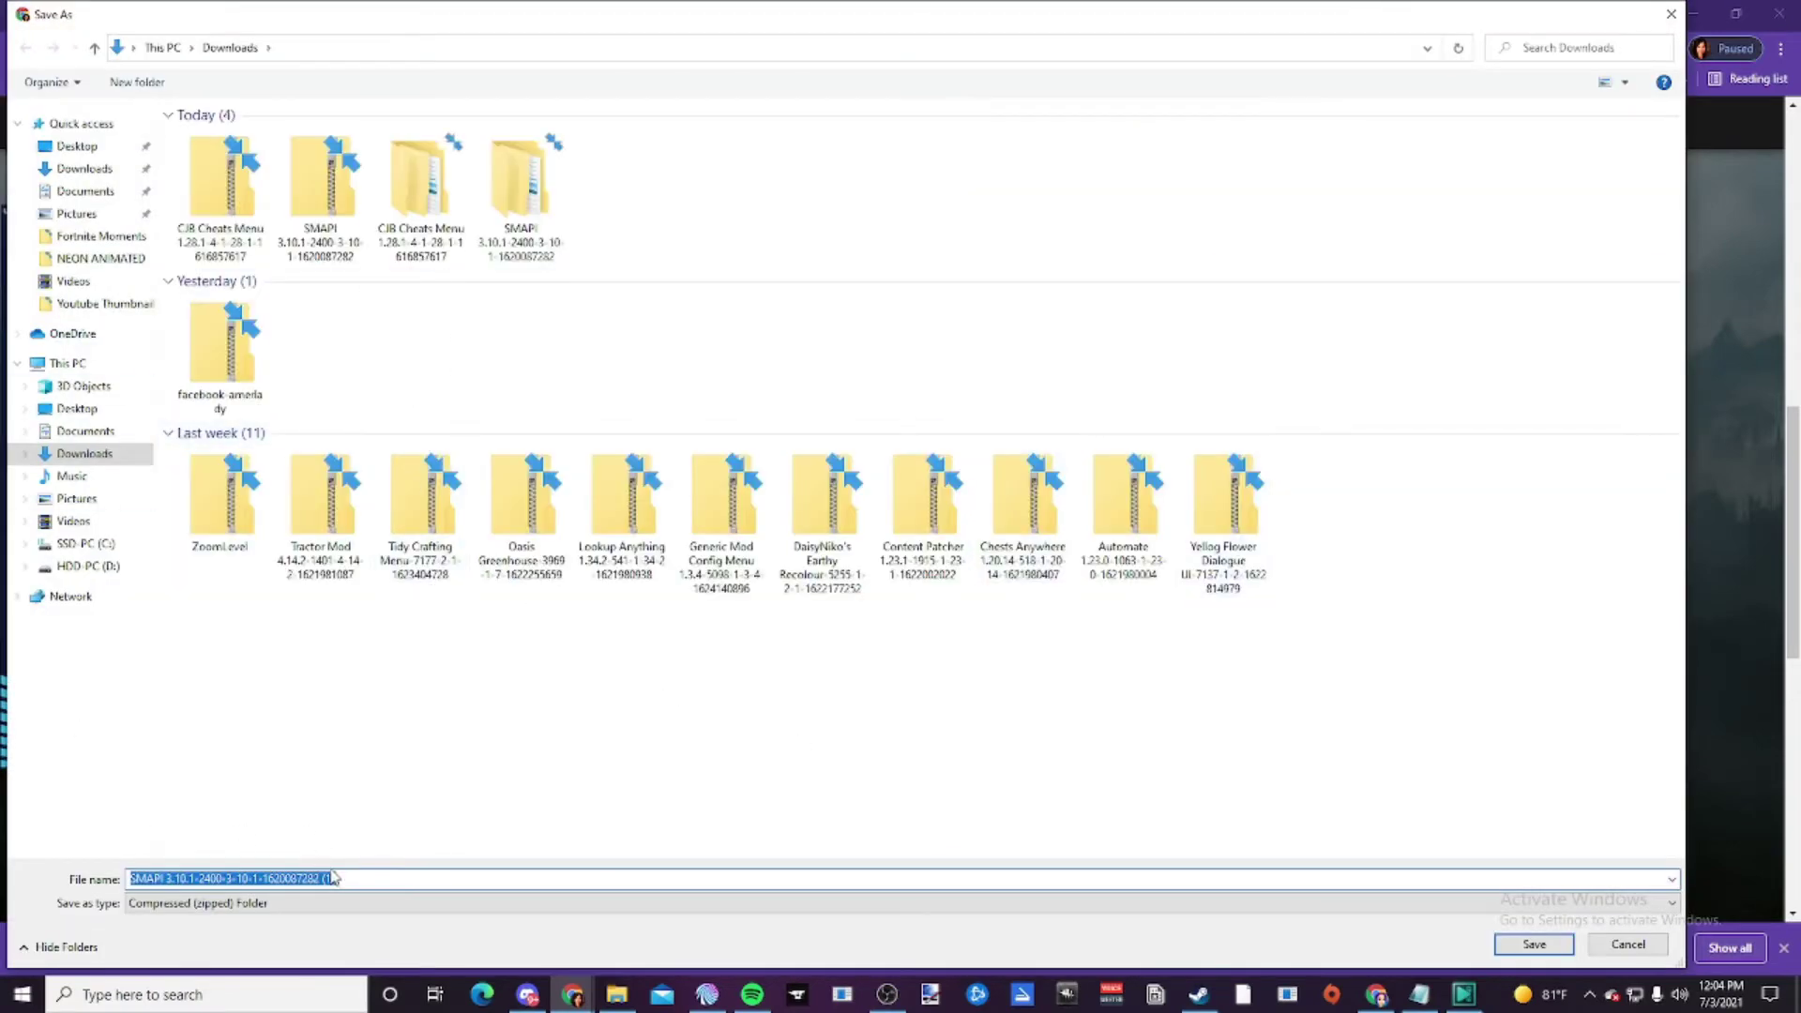
click(75, 169)
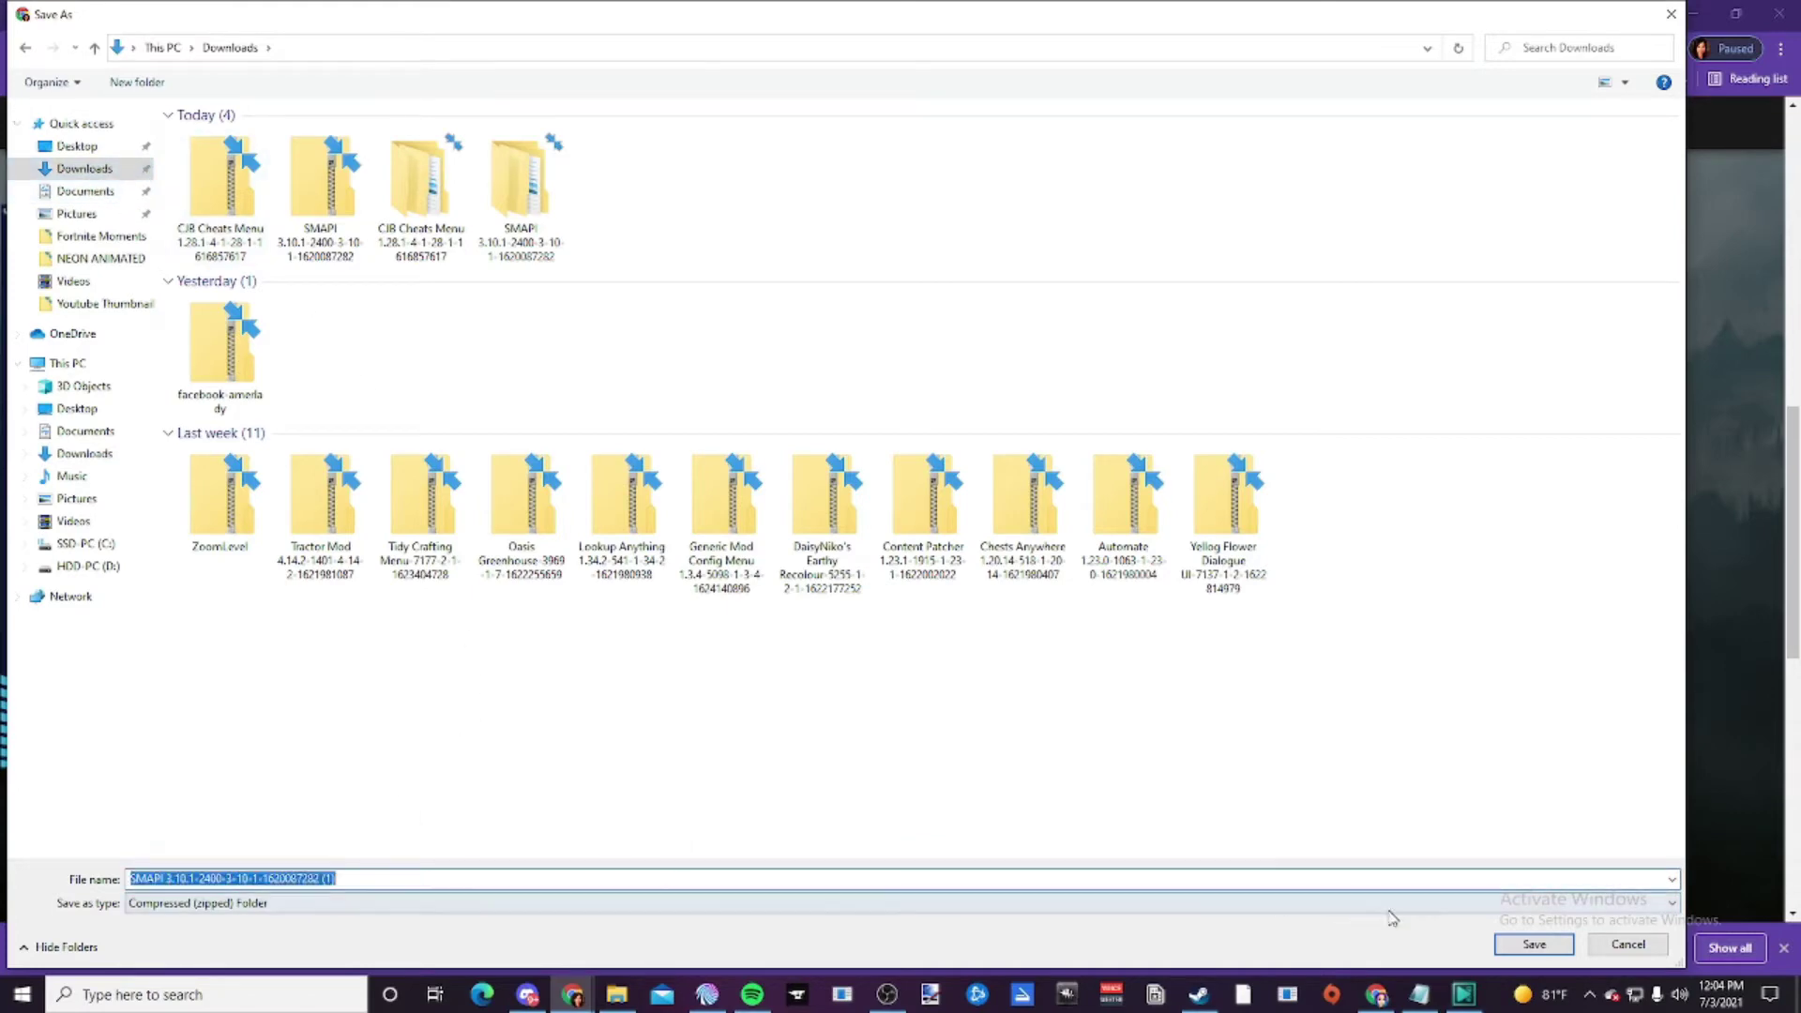
click(1553, 947)
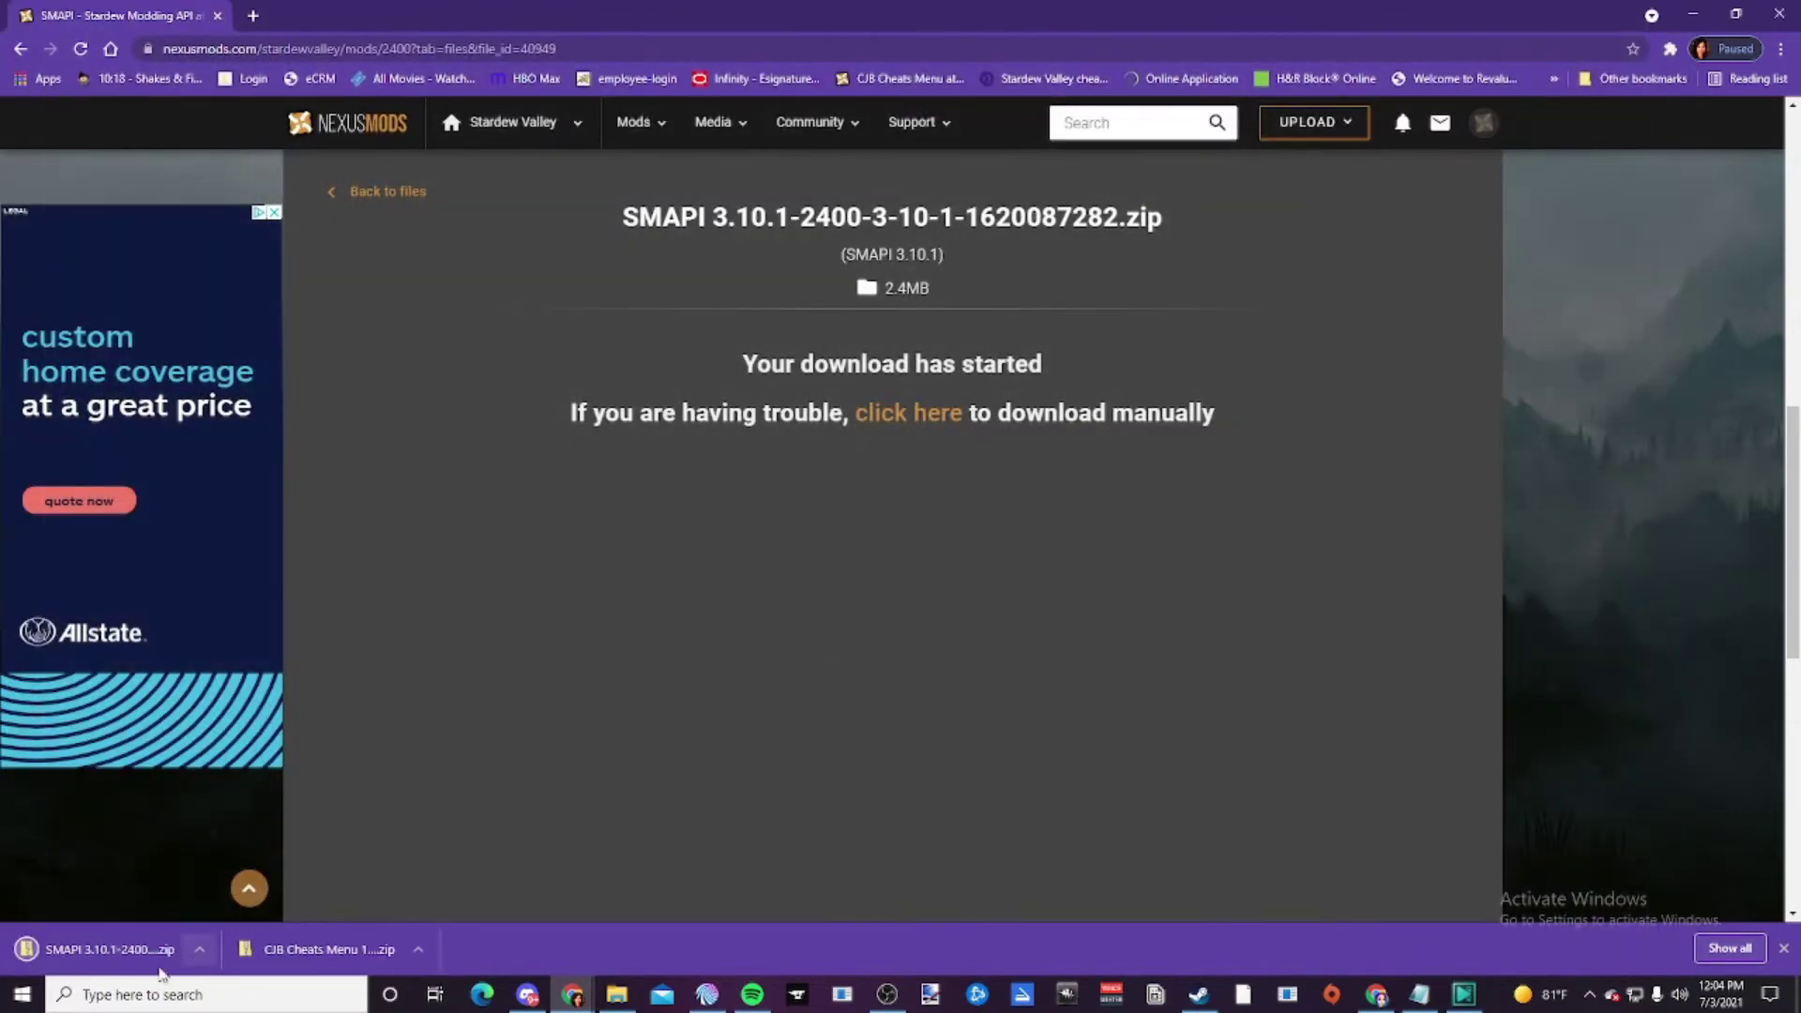
- Show the downloaded SMAPI zip in its folder and extract all of it to the suggested destination in Downloads
click(201, 951)
click(280, 888)
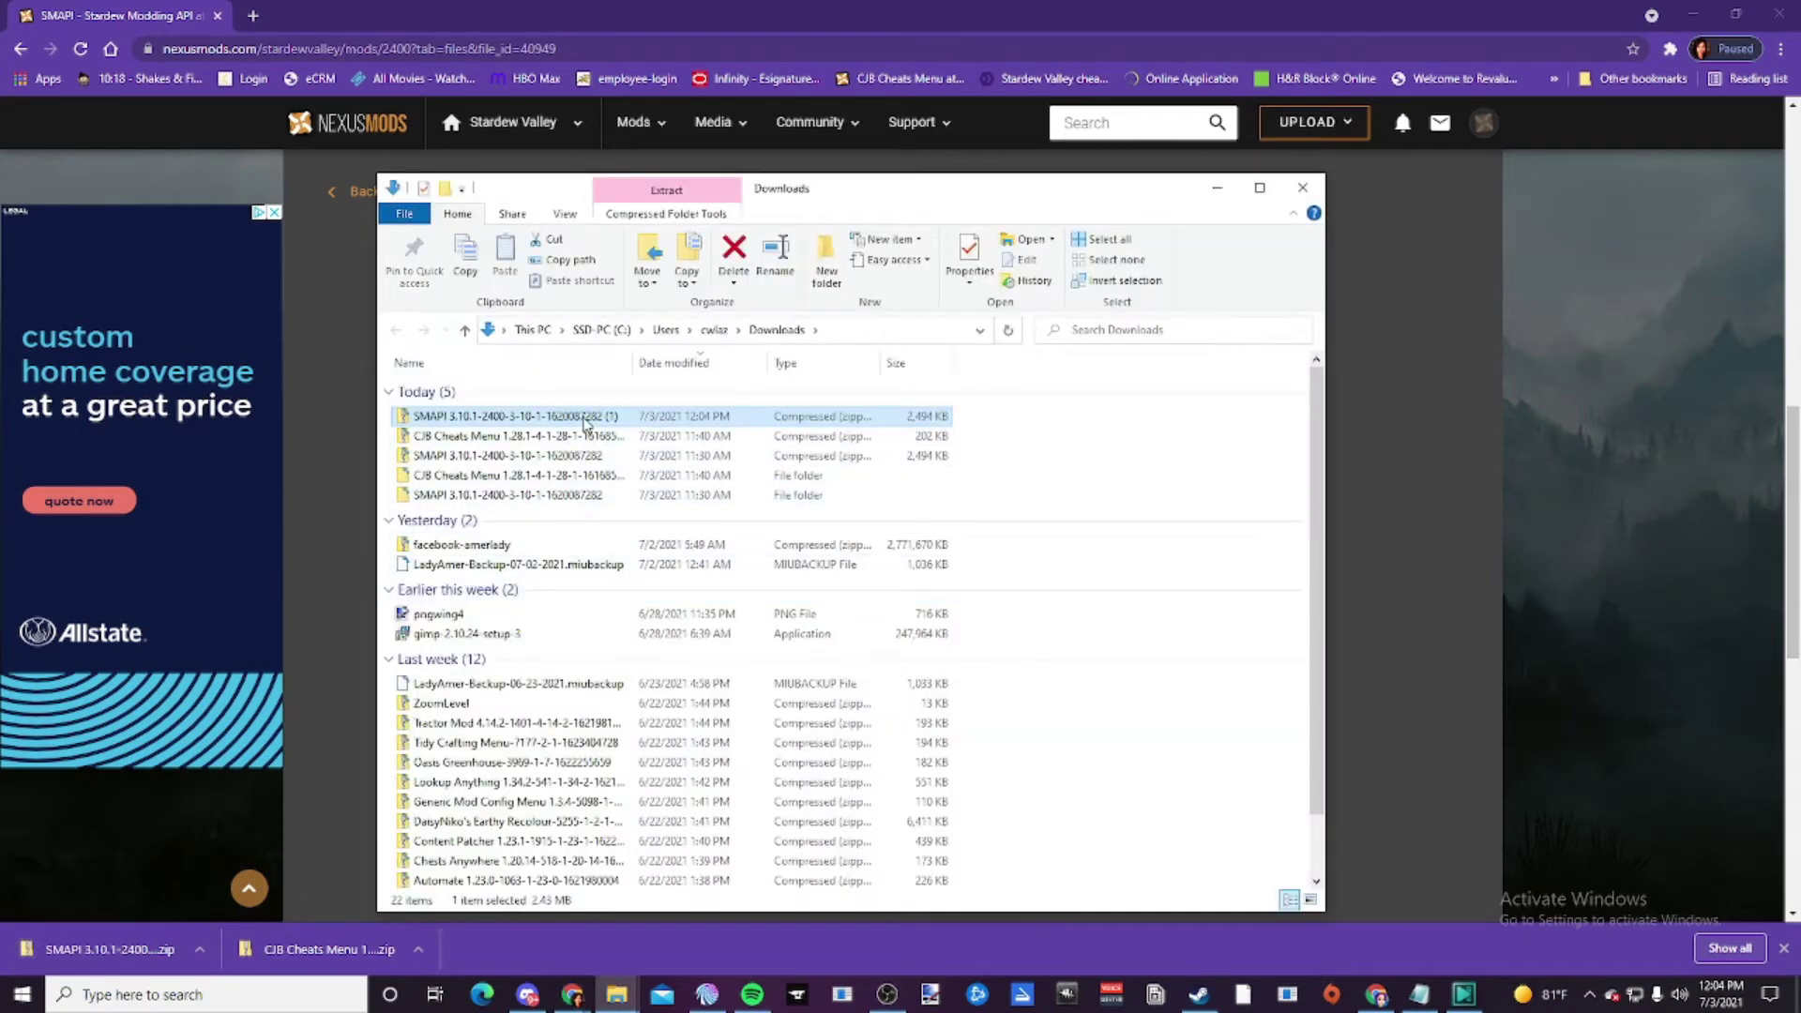
right_click(585, 421)
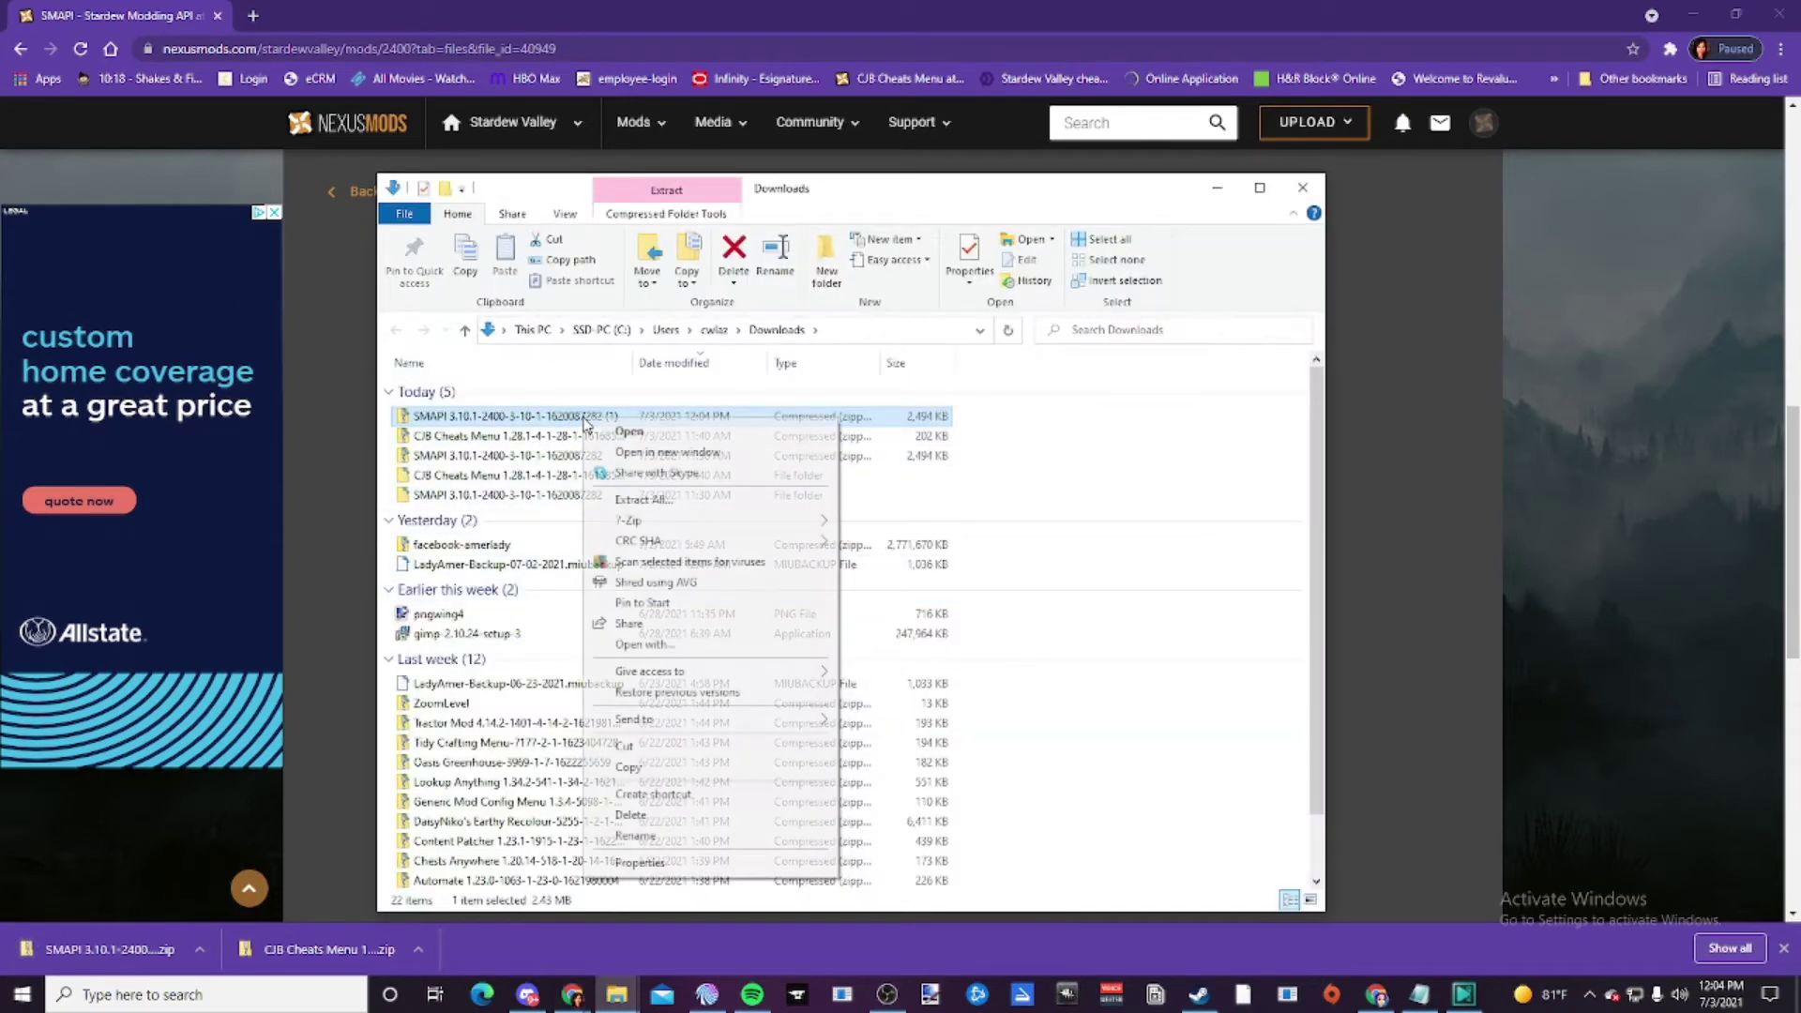
click(699, 500)
click(1069, 678)
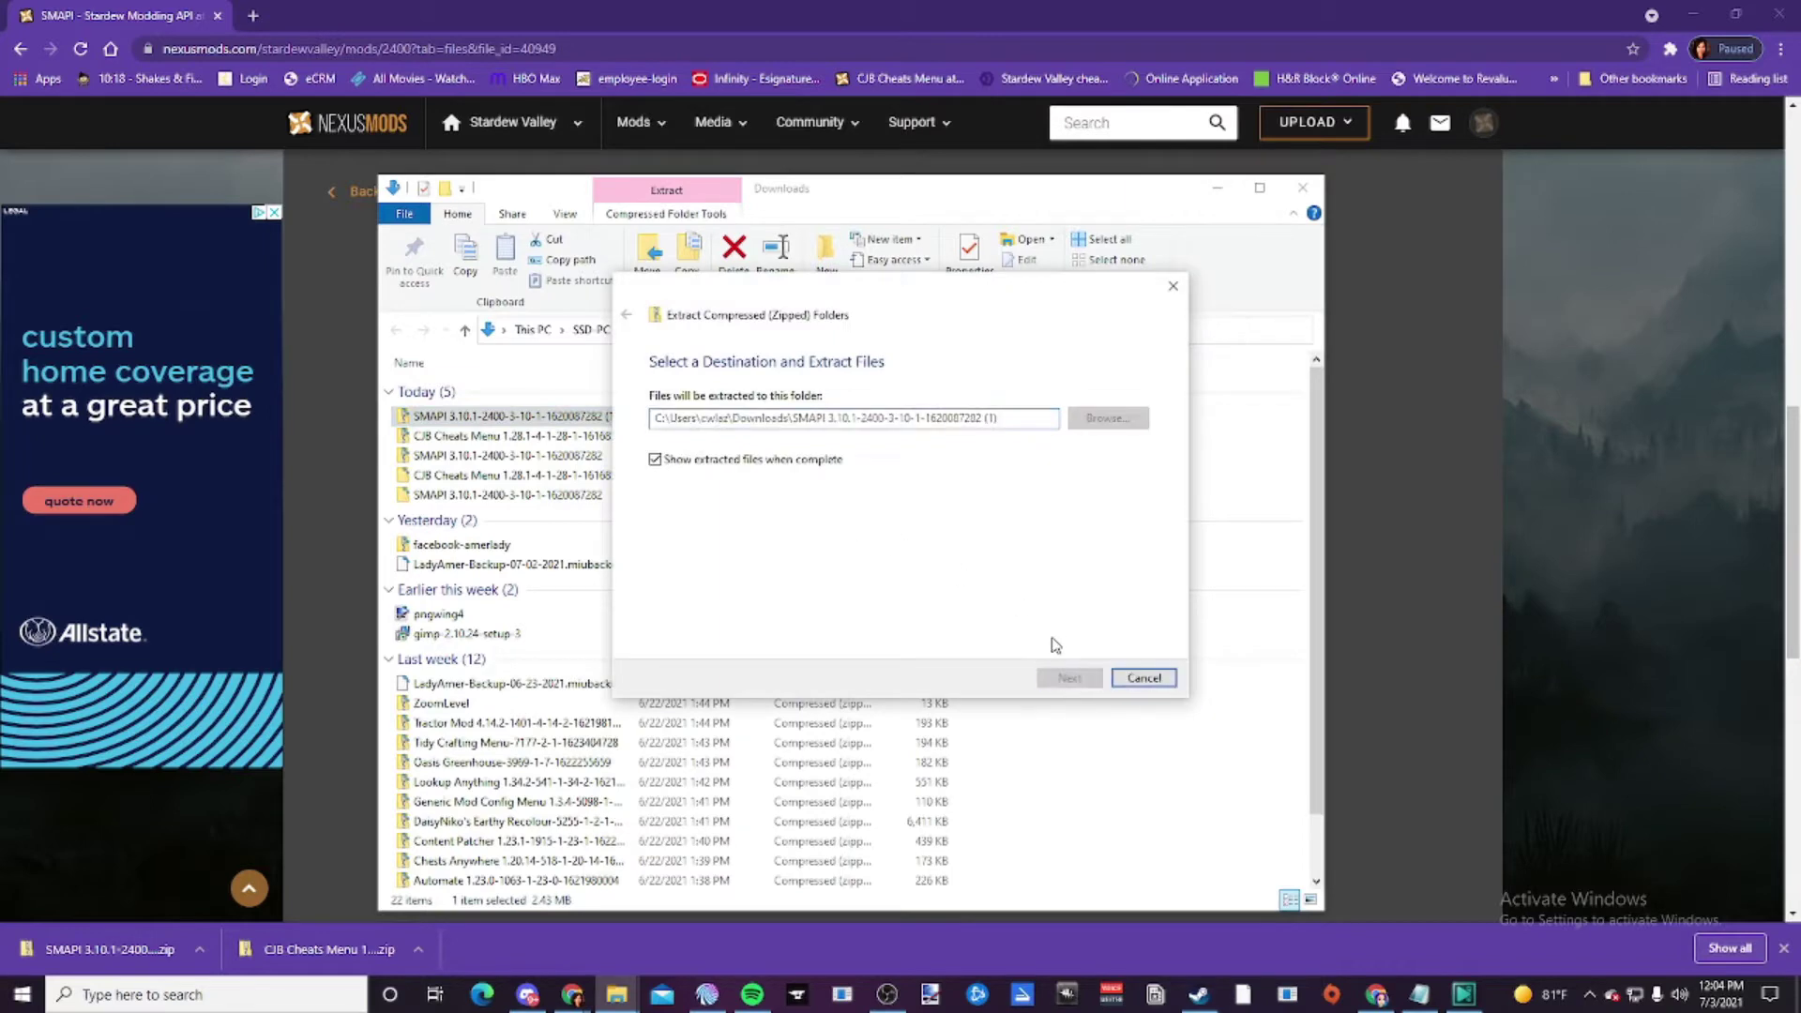
- Open the SMAPI 3.10.1 installer folder and run "install on Windows", moving the installer window nearer the middle of the display
click(499, 417)
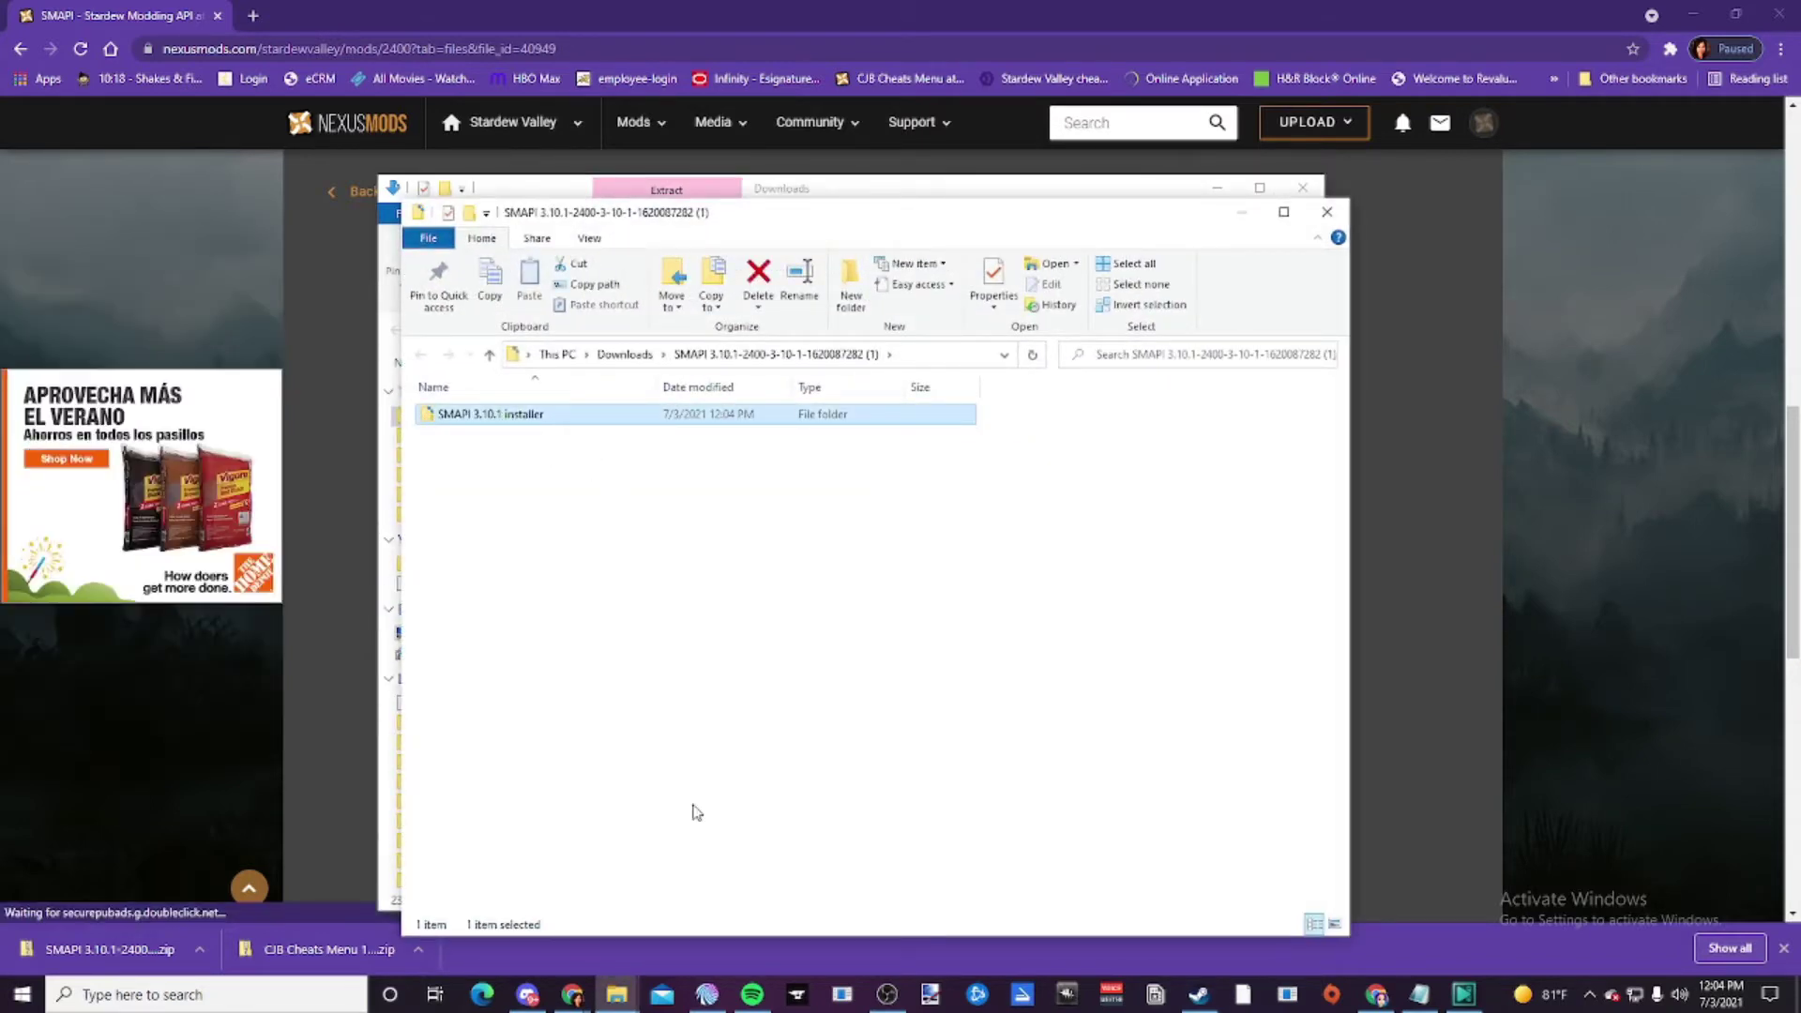
double_click(515, 422)
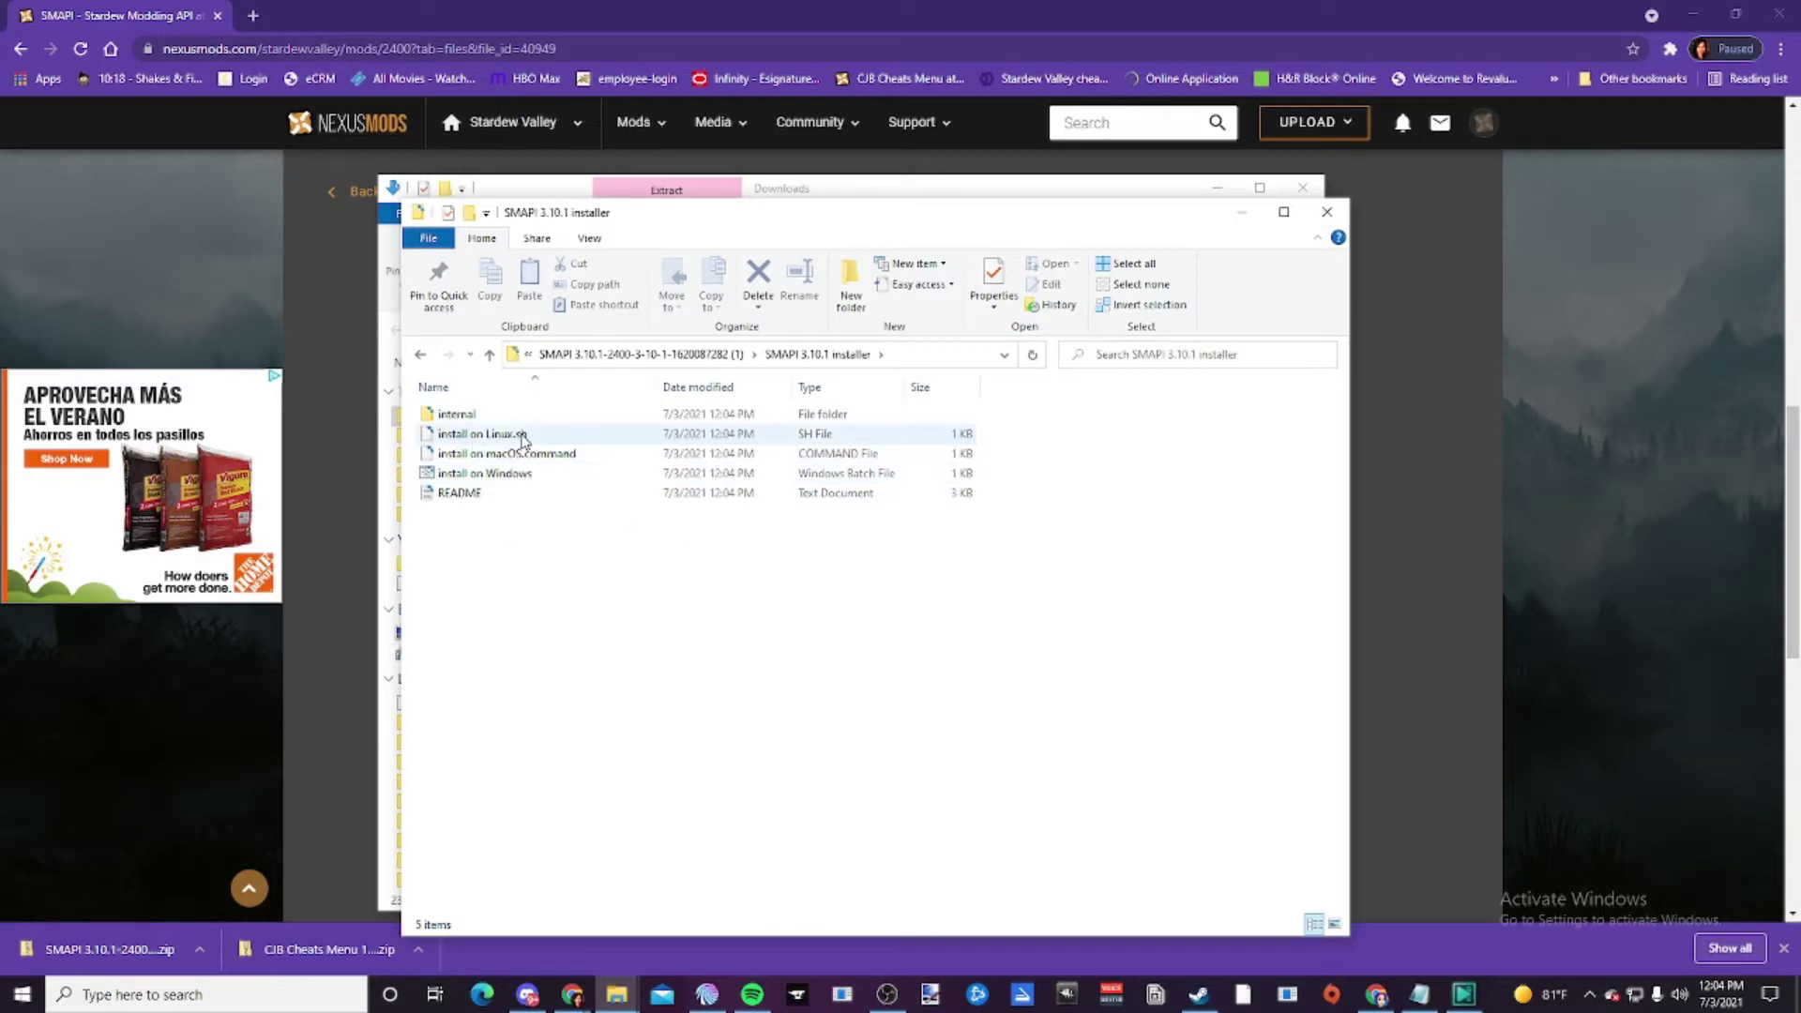
double_click(530, 485)
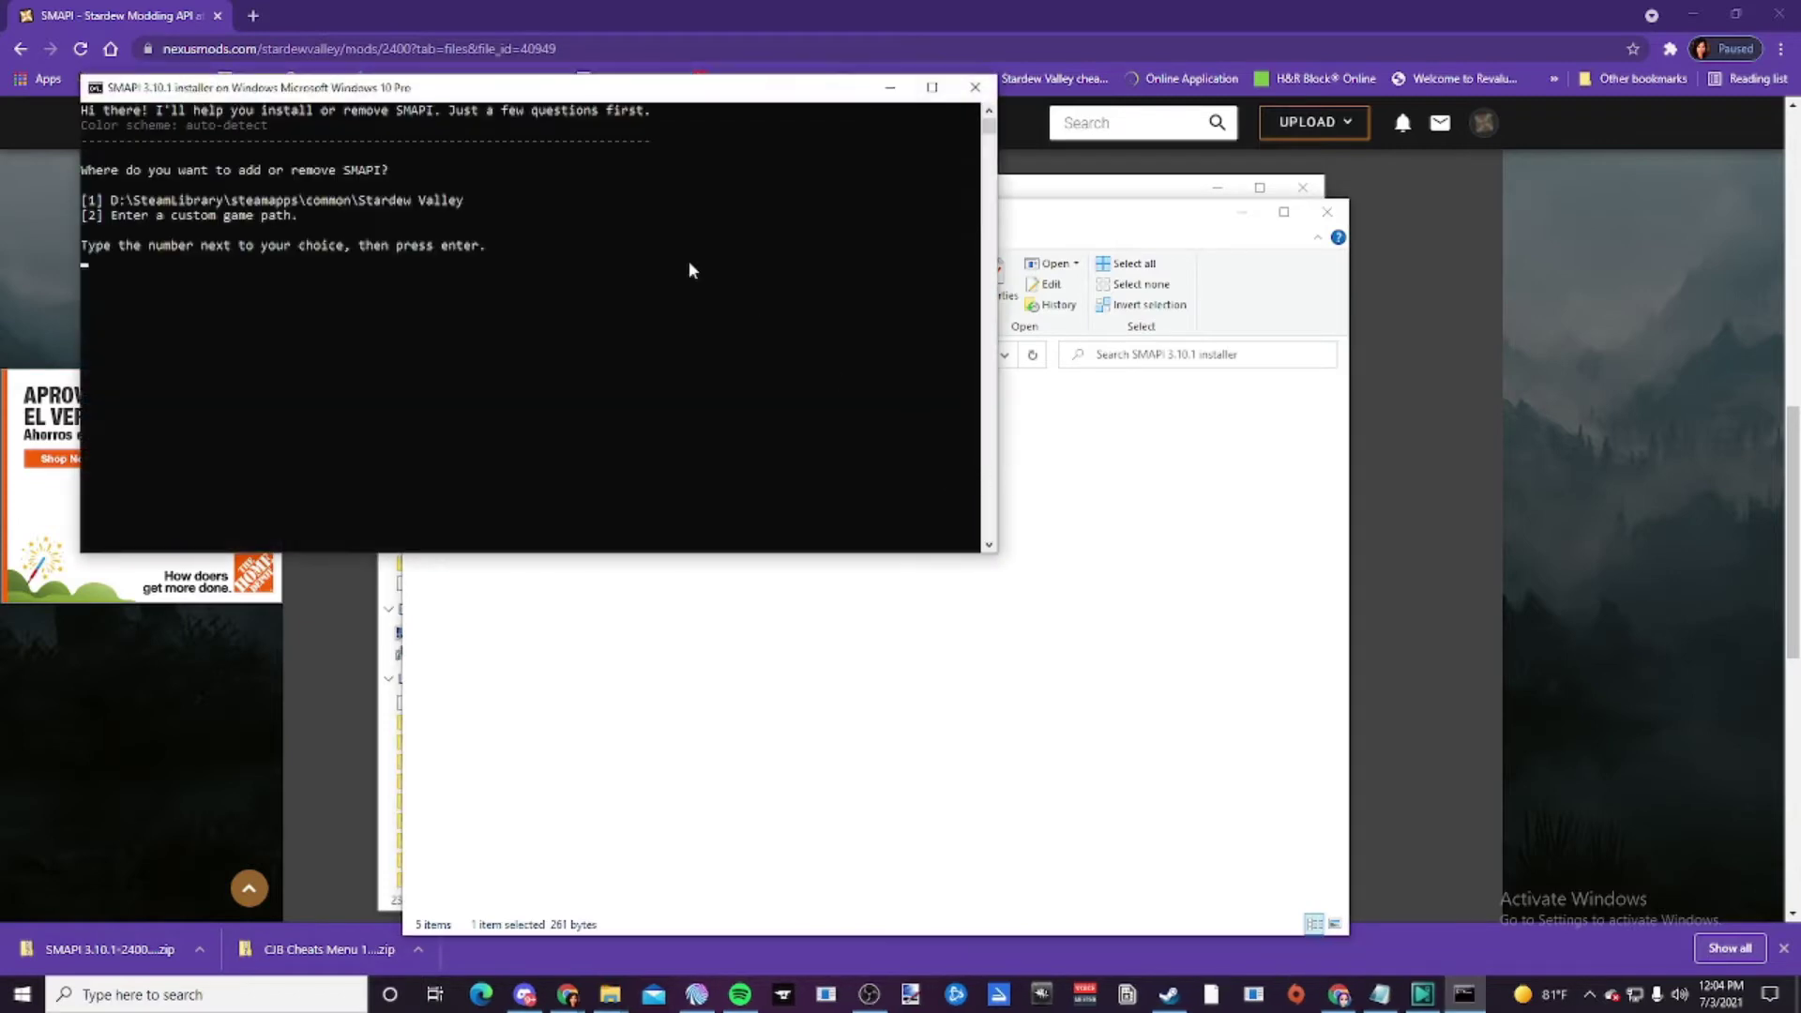
drag(621, 96, 1016, 340)
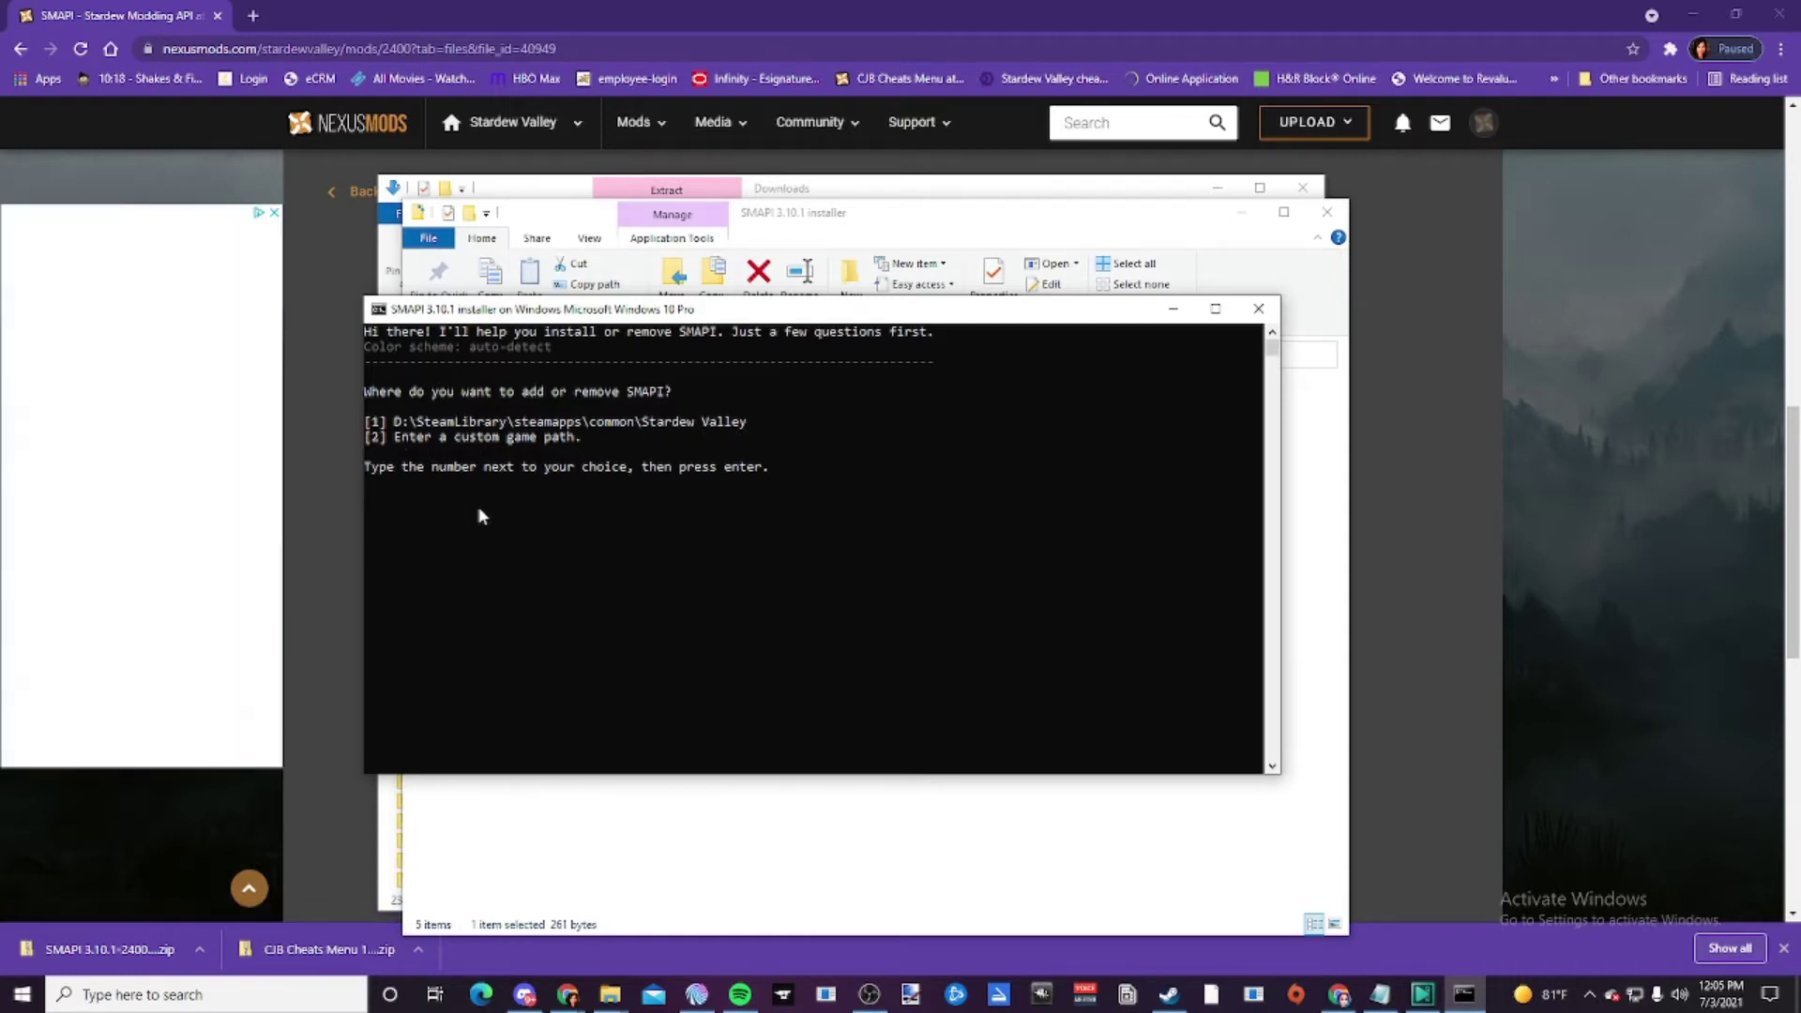
- Choose the Stardew Valley path under D:\SteamLibrary and the Install SMAPI option in the installer, and close the installer and its folder window
text(1)
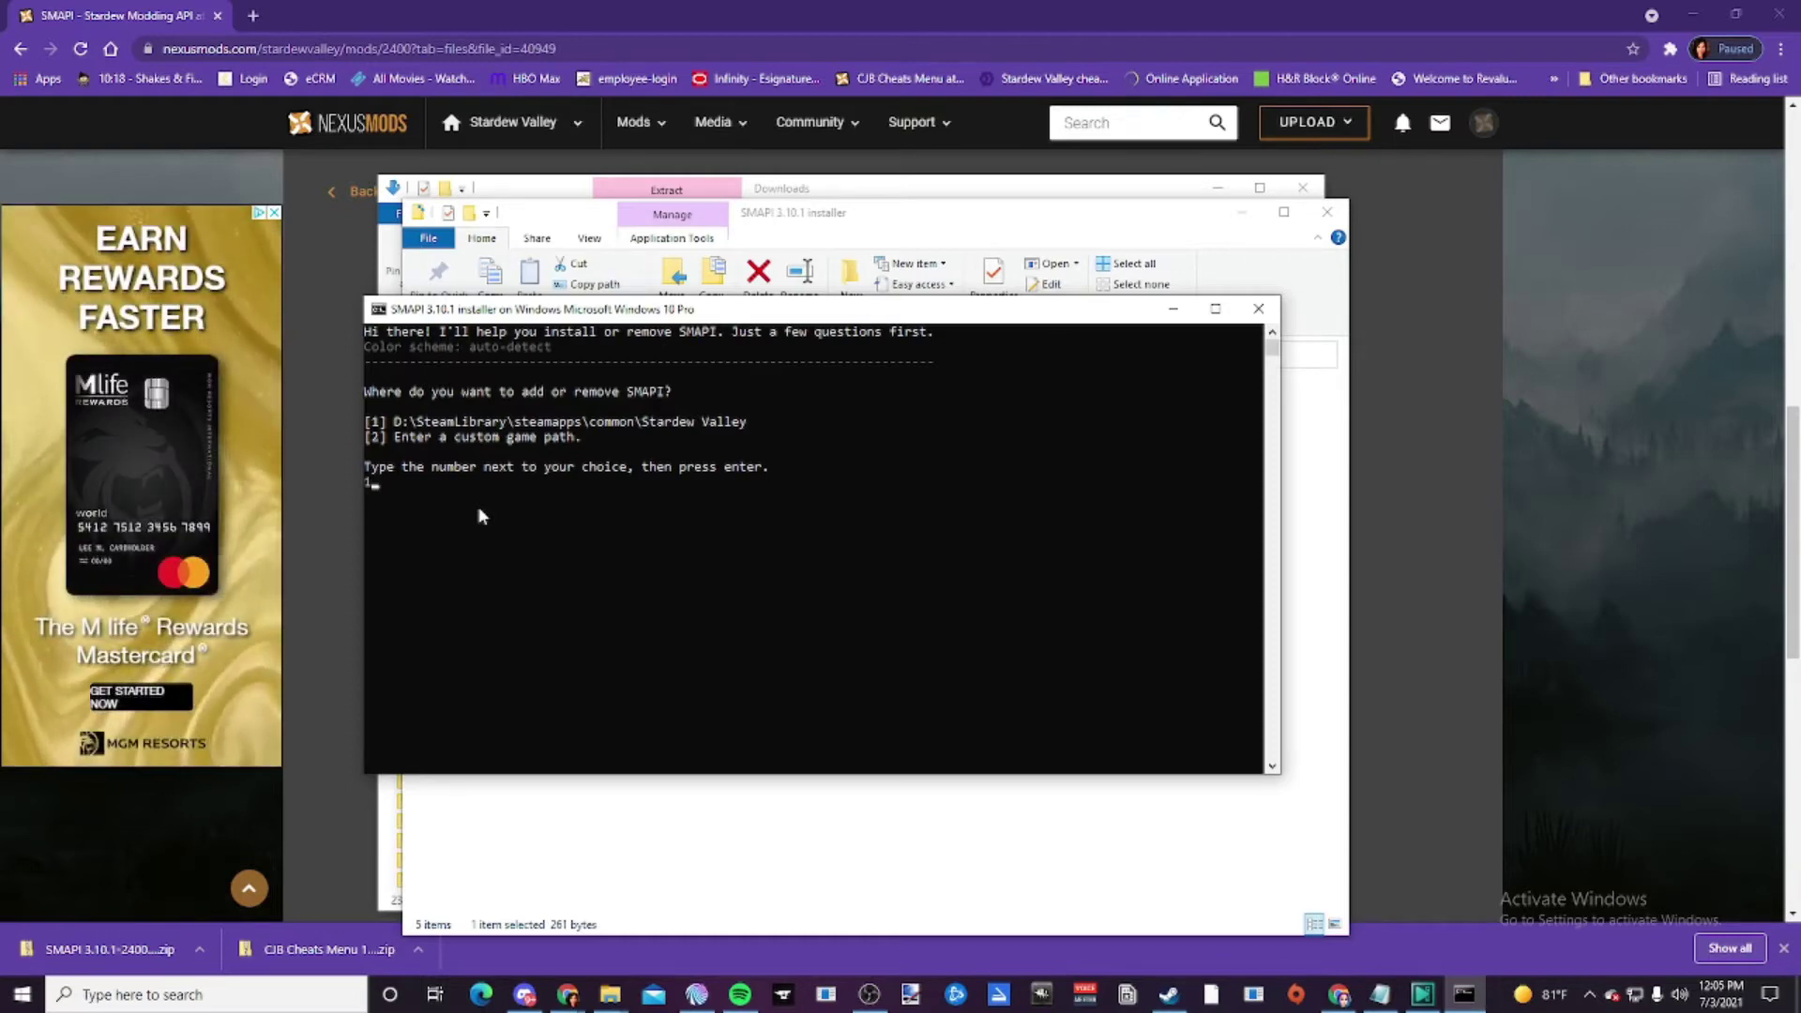
key(Return)
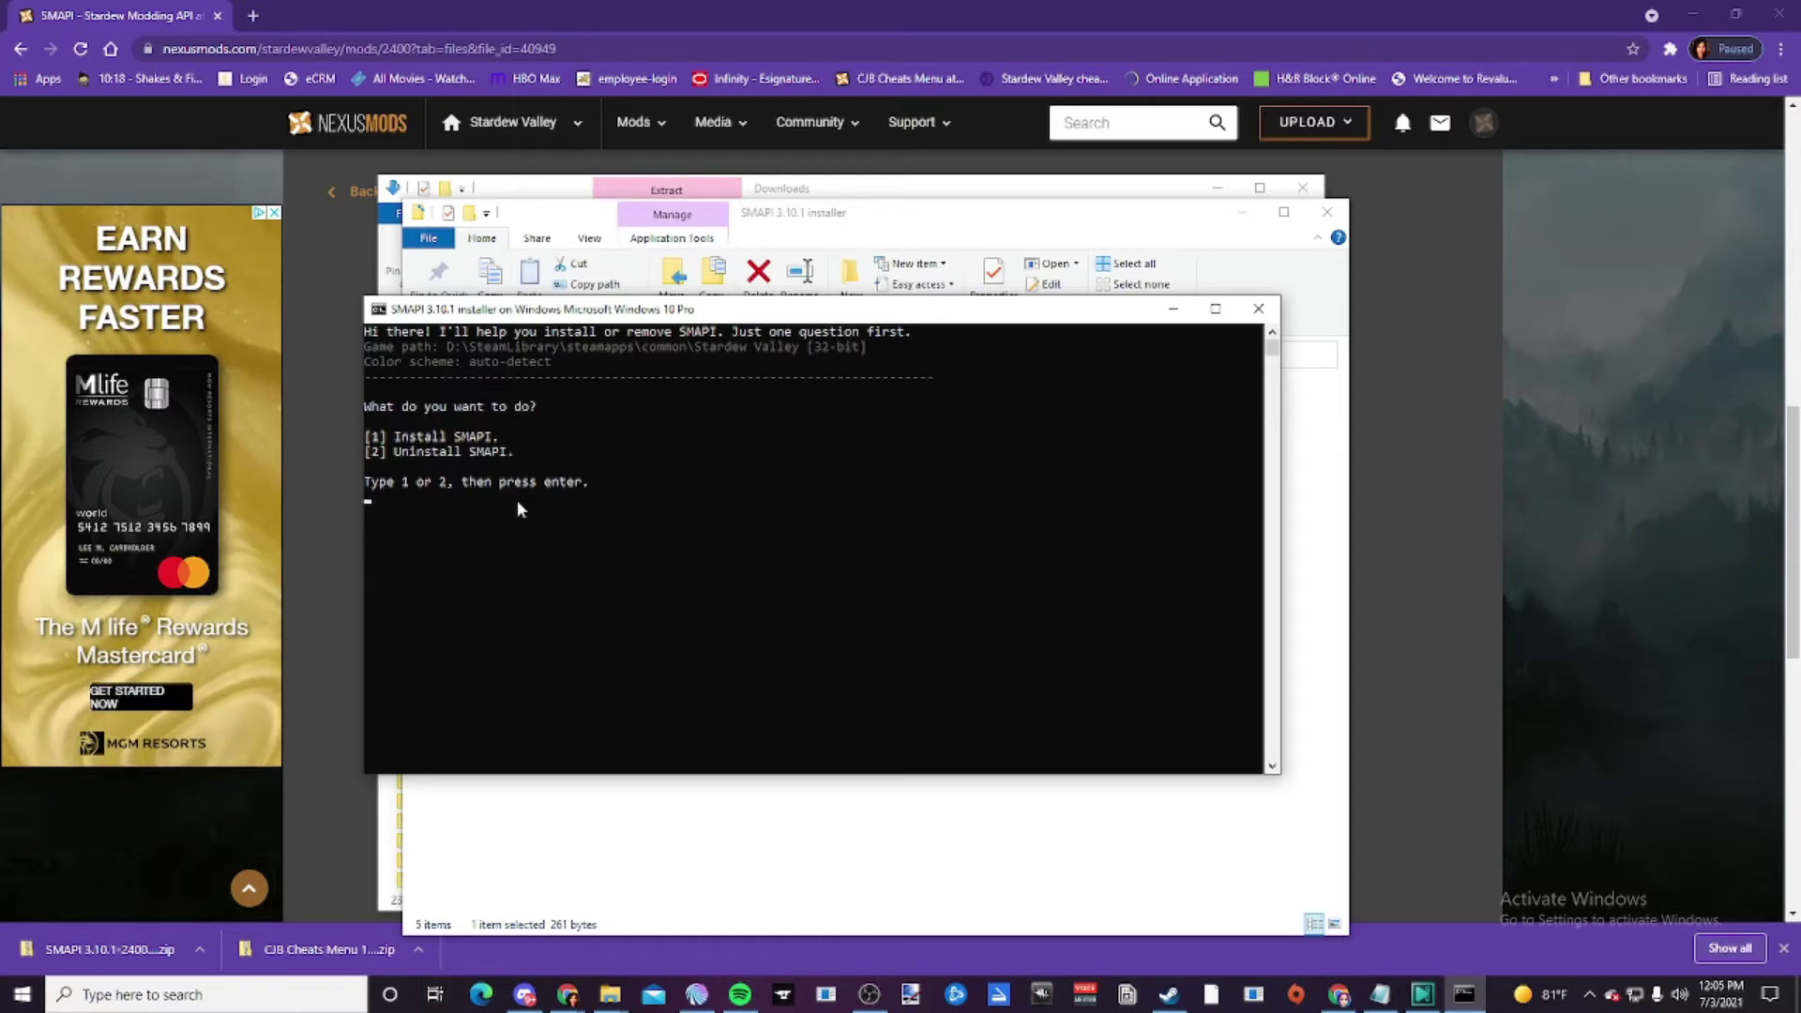
text(1)
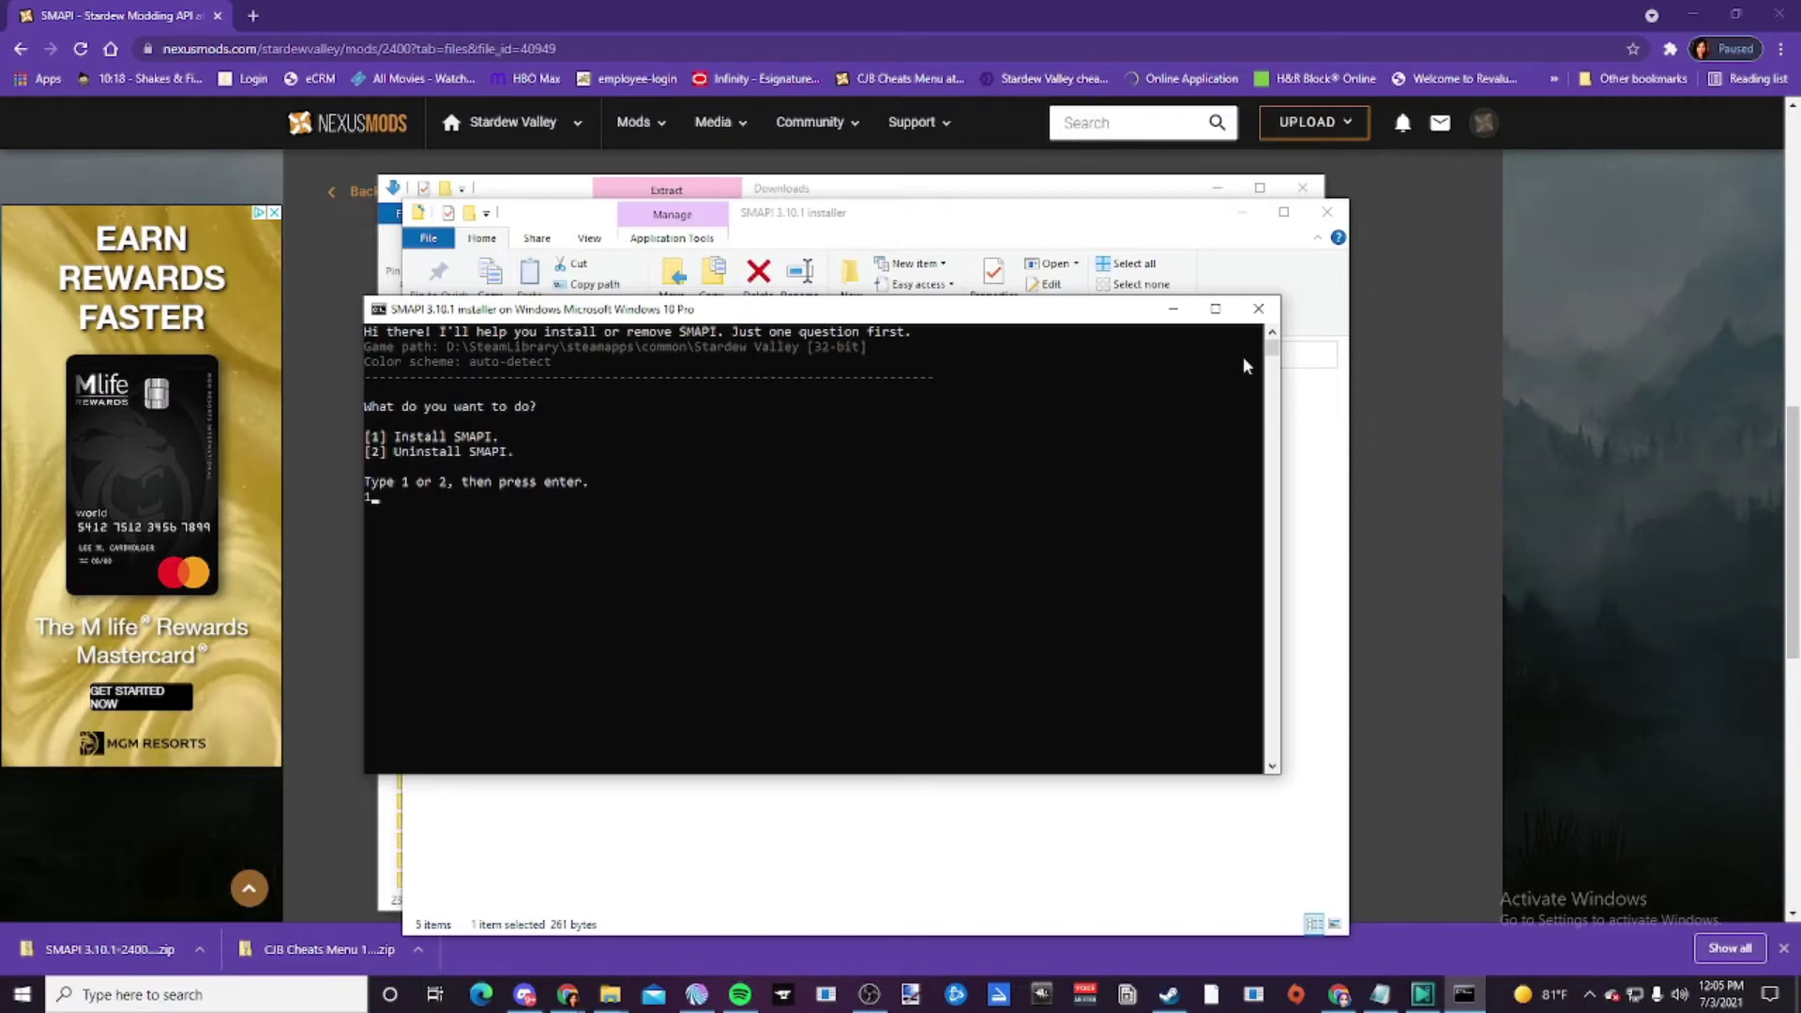
click(1258, 309)
click(1255, 195)
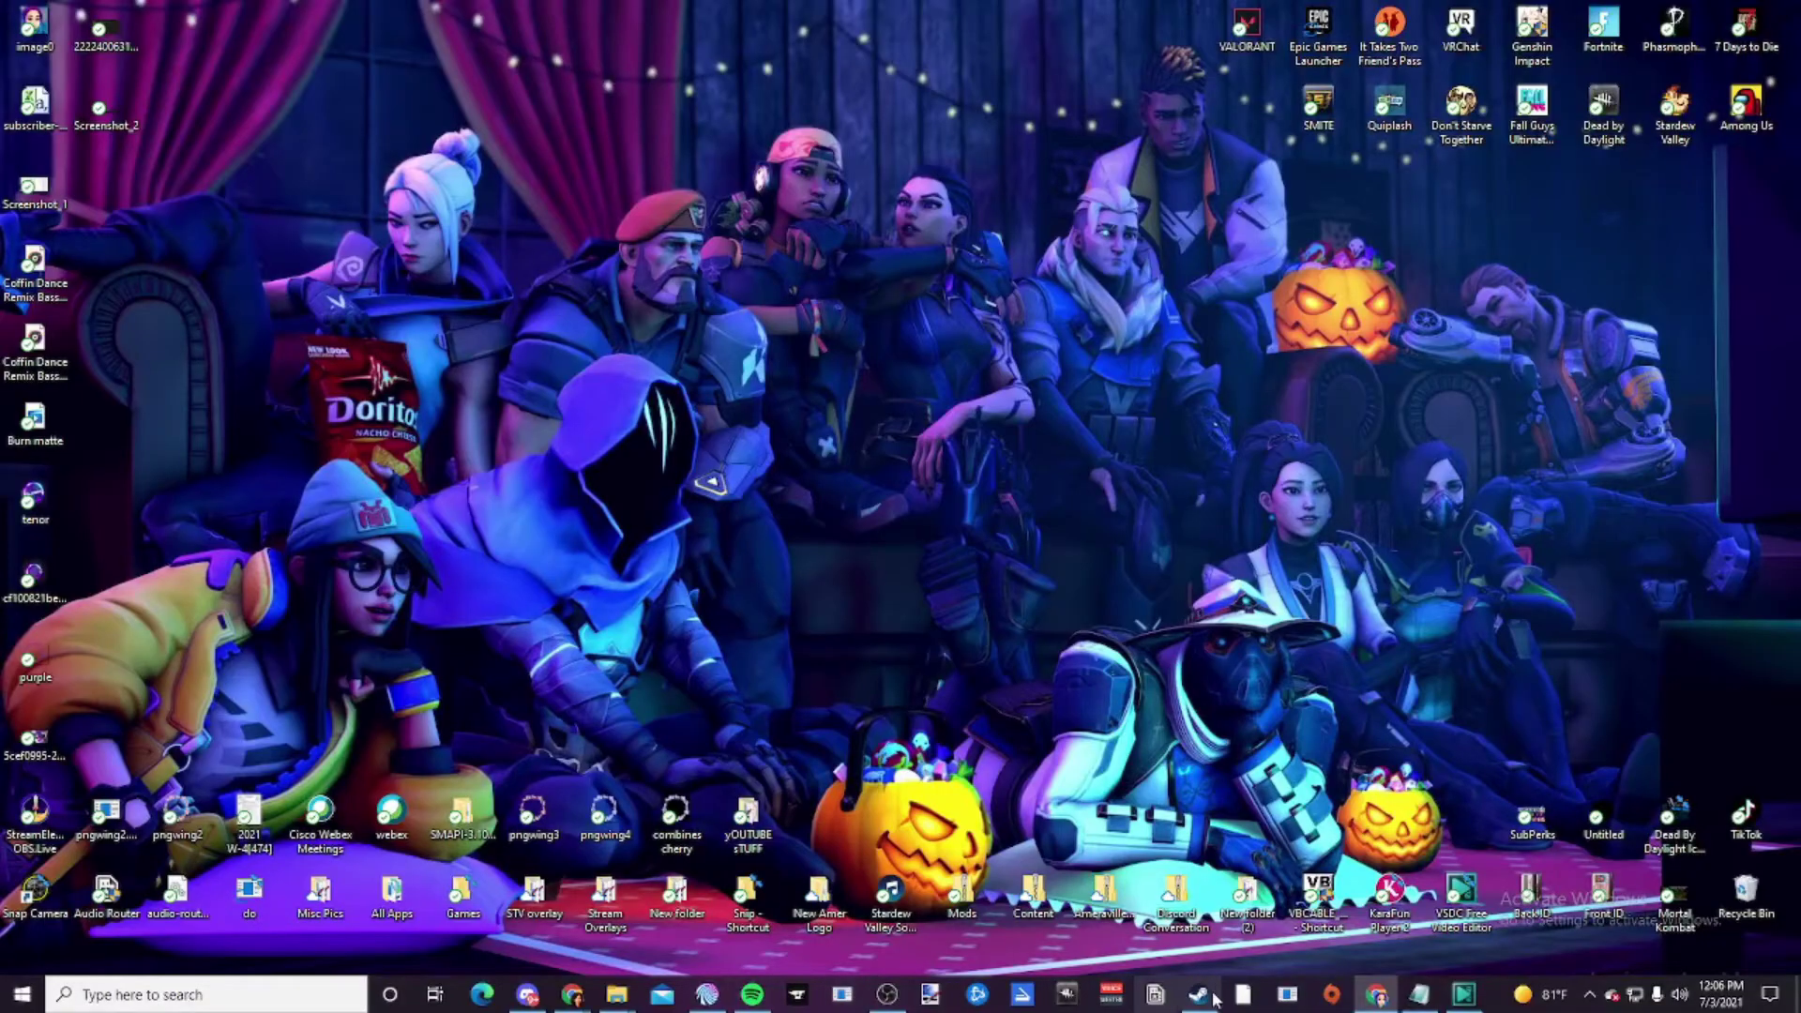
- Switch to Steam and open the Local Files page of Stardew Valley's properties from the library
click(1198, 994)
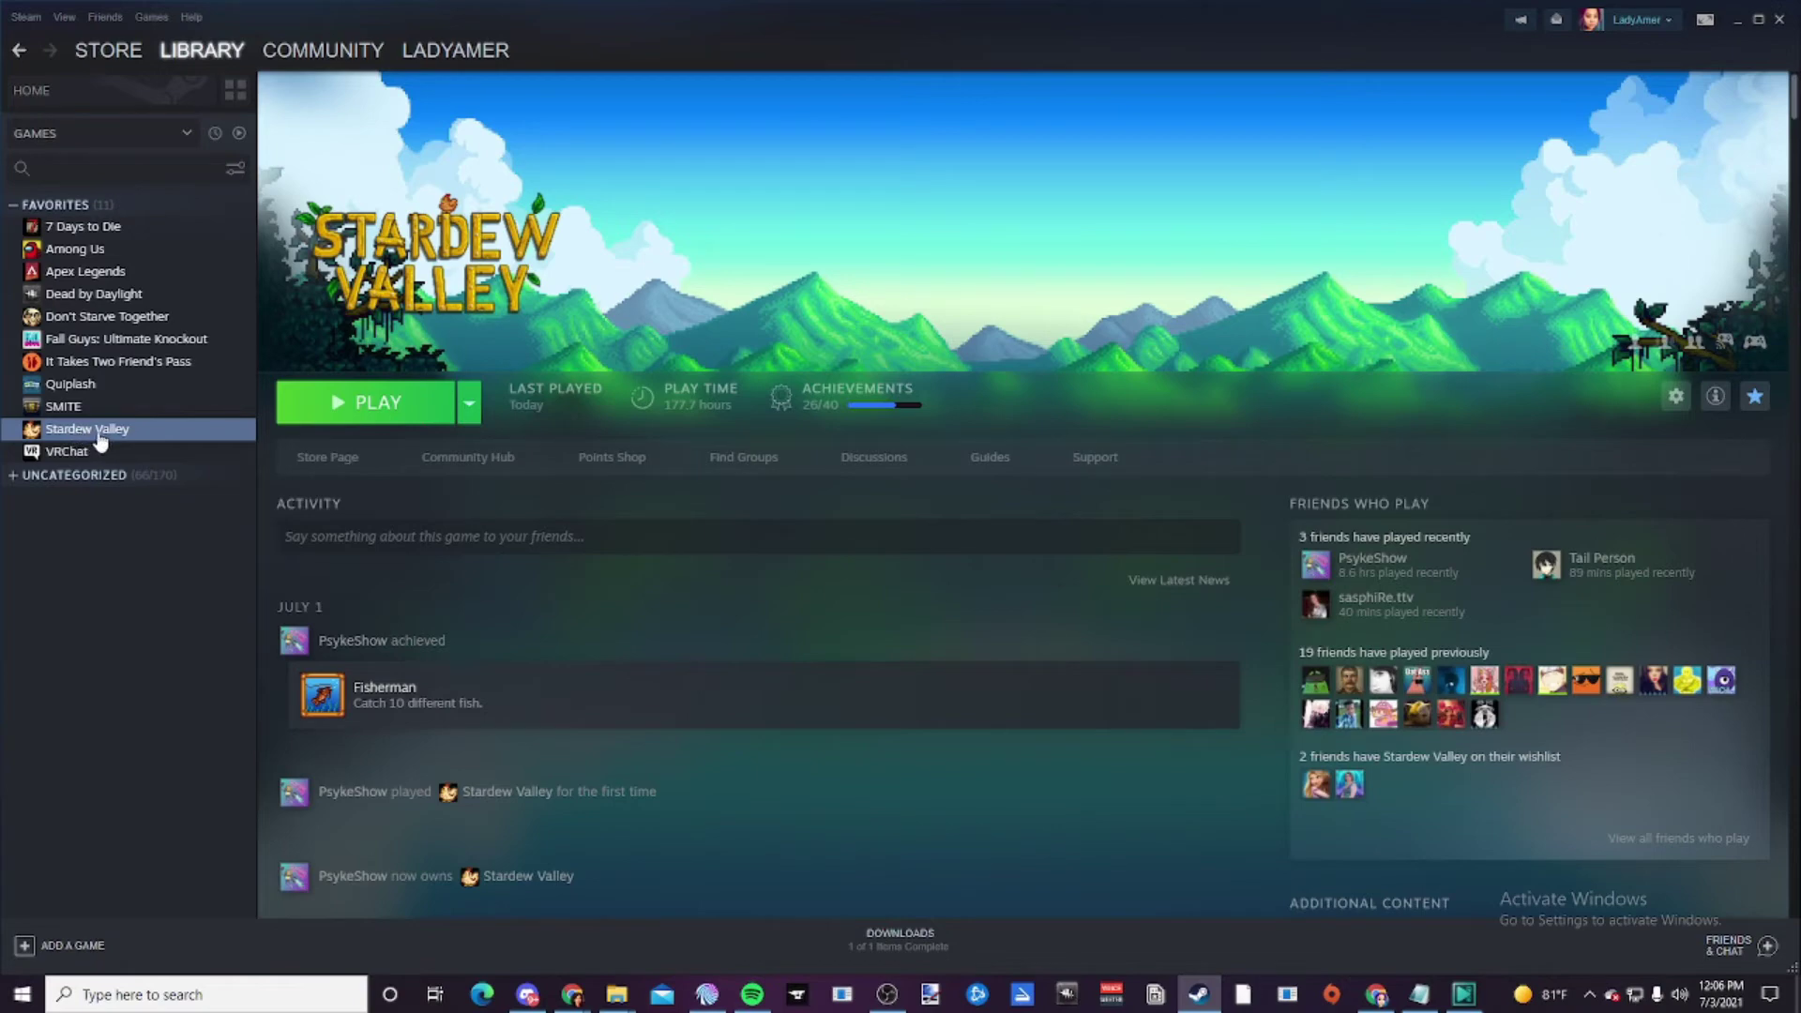
right_click(131, 440)
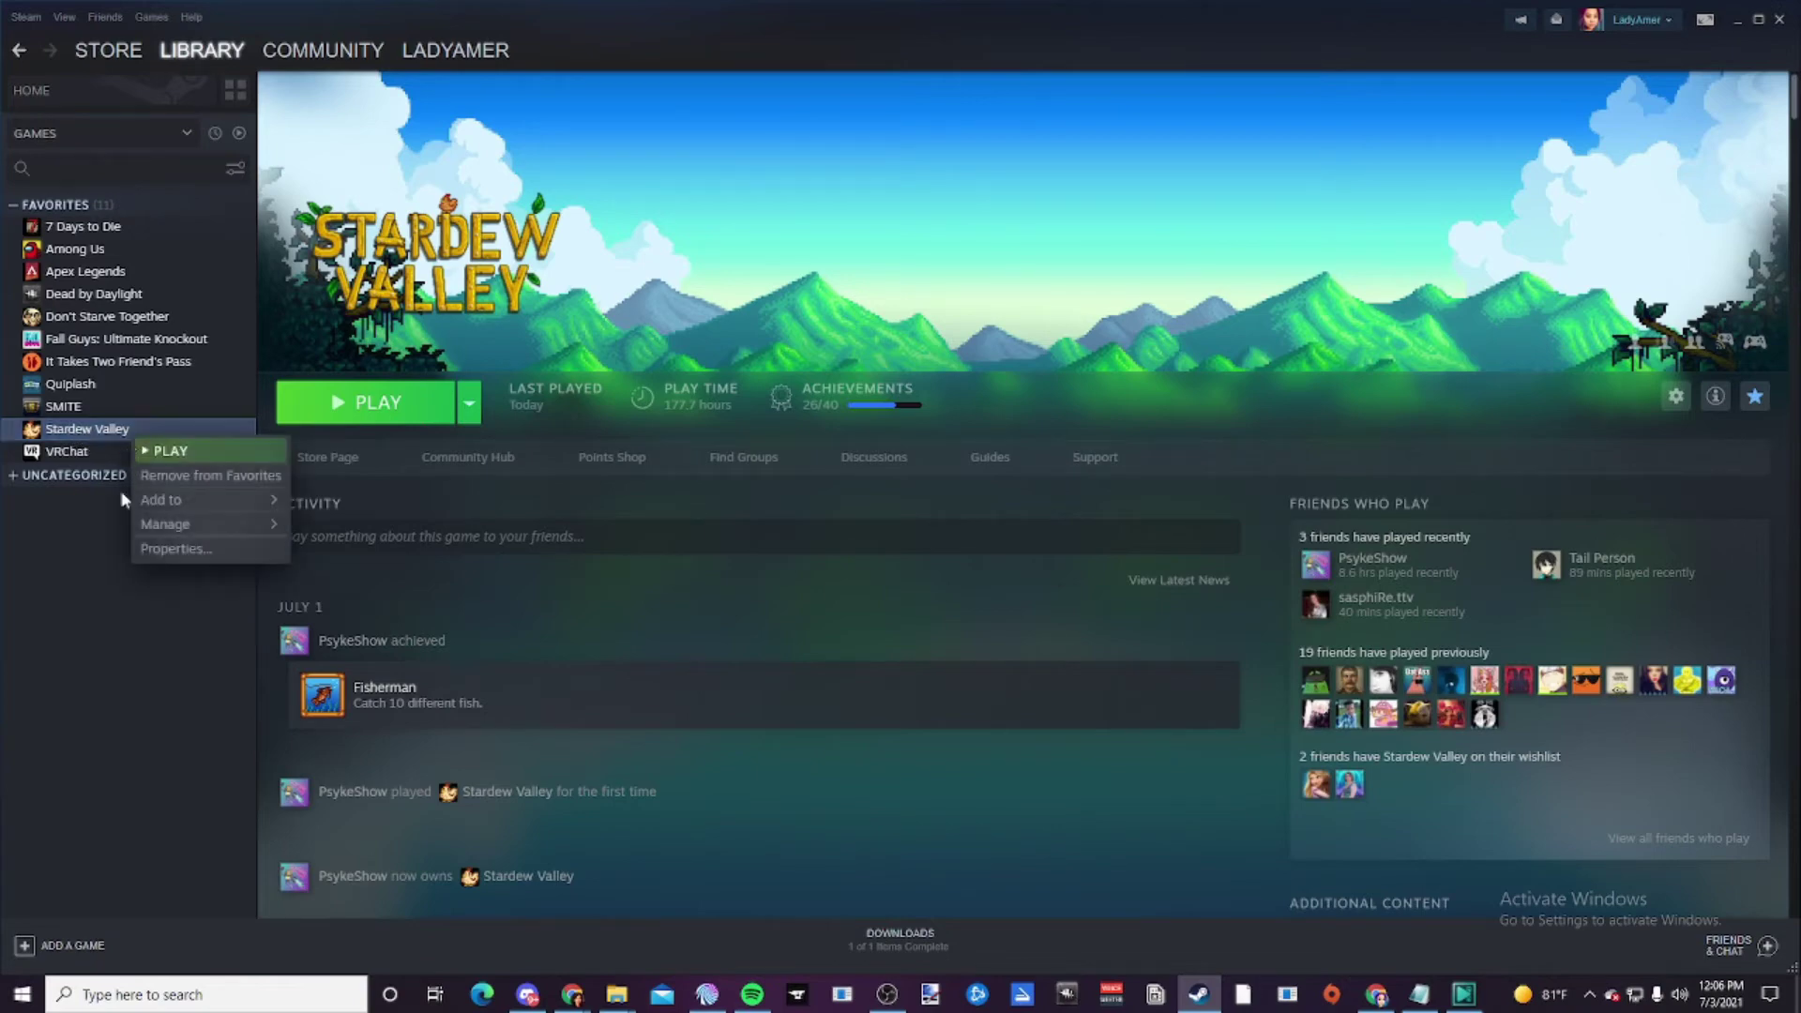
click(172, 547)
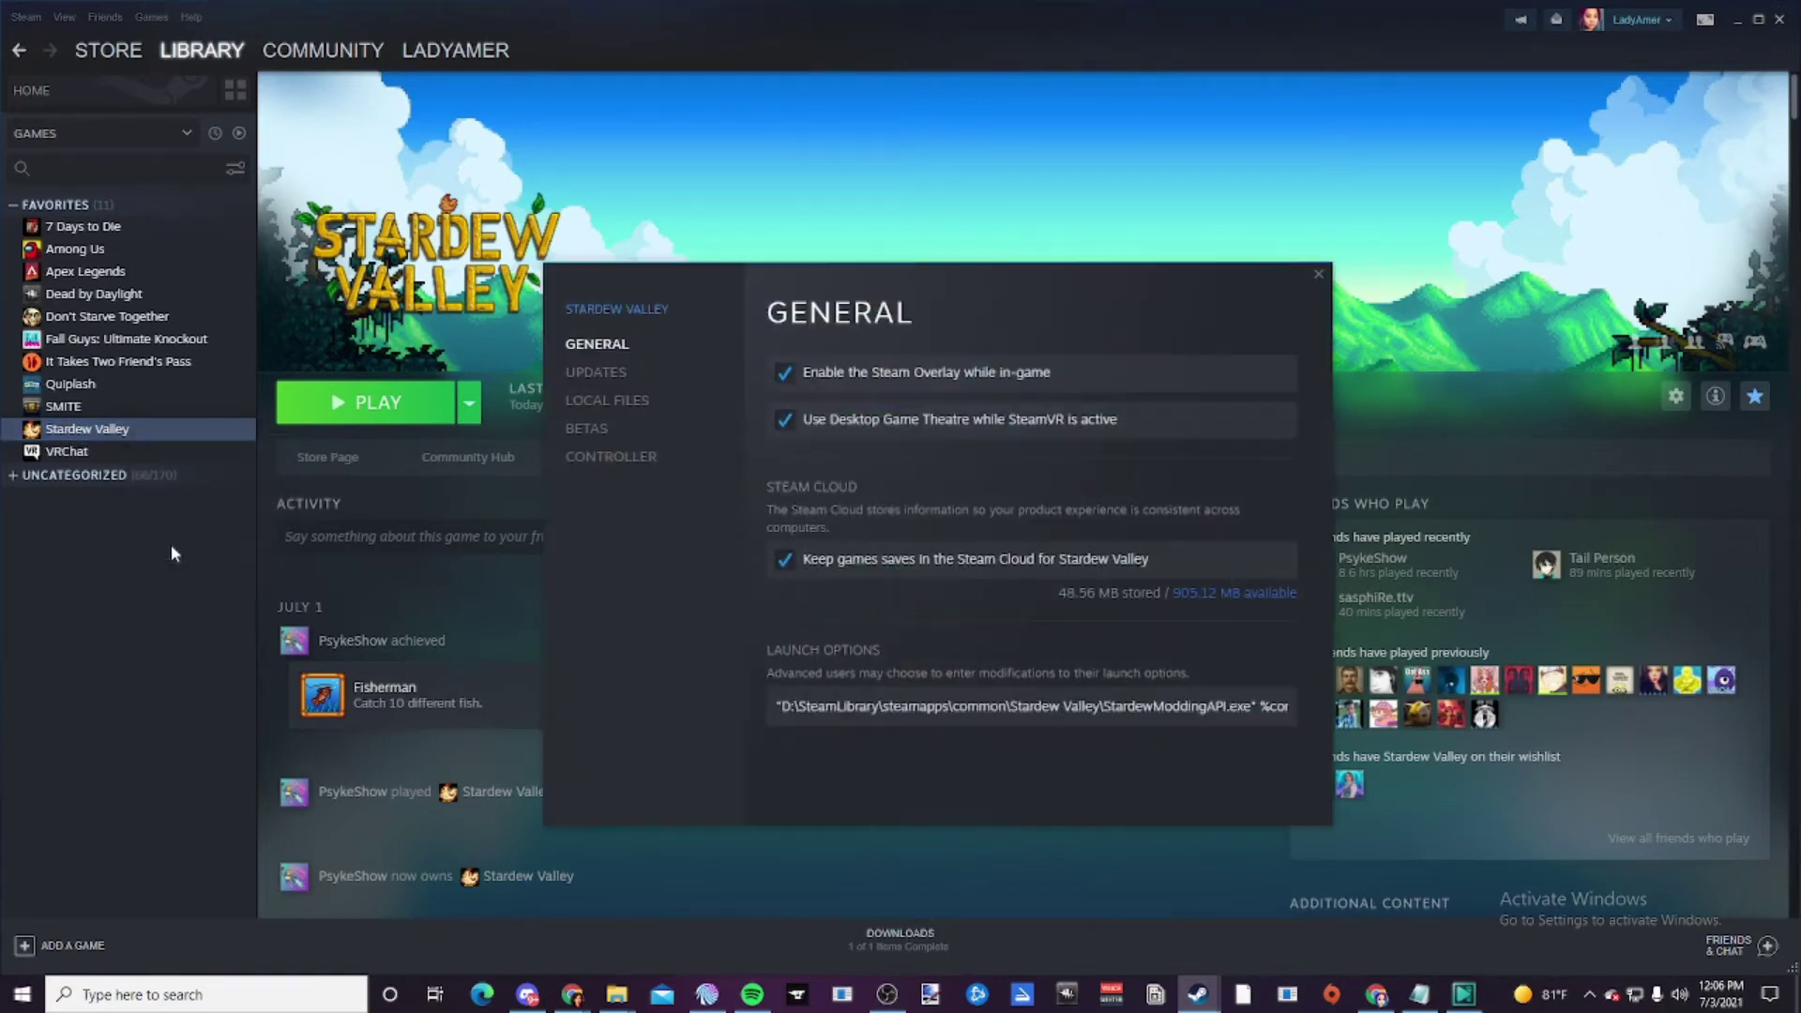
click(600, 404)
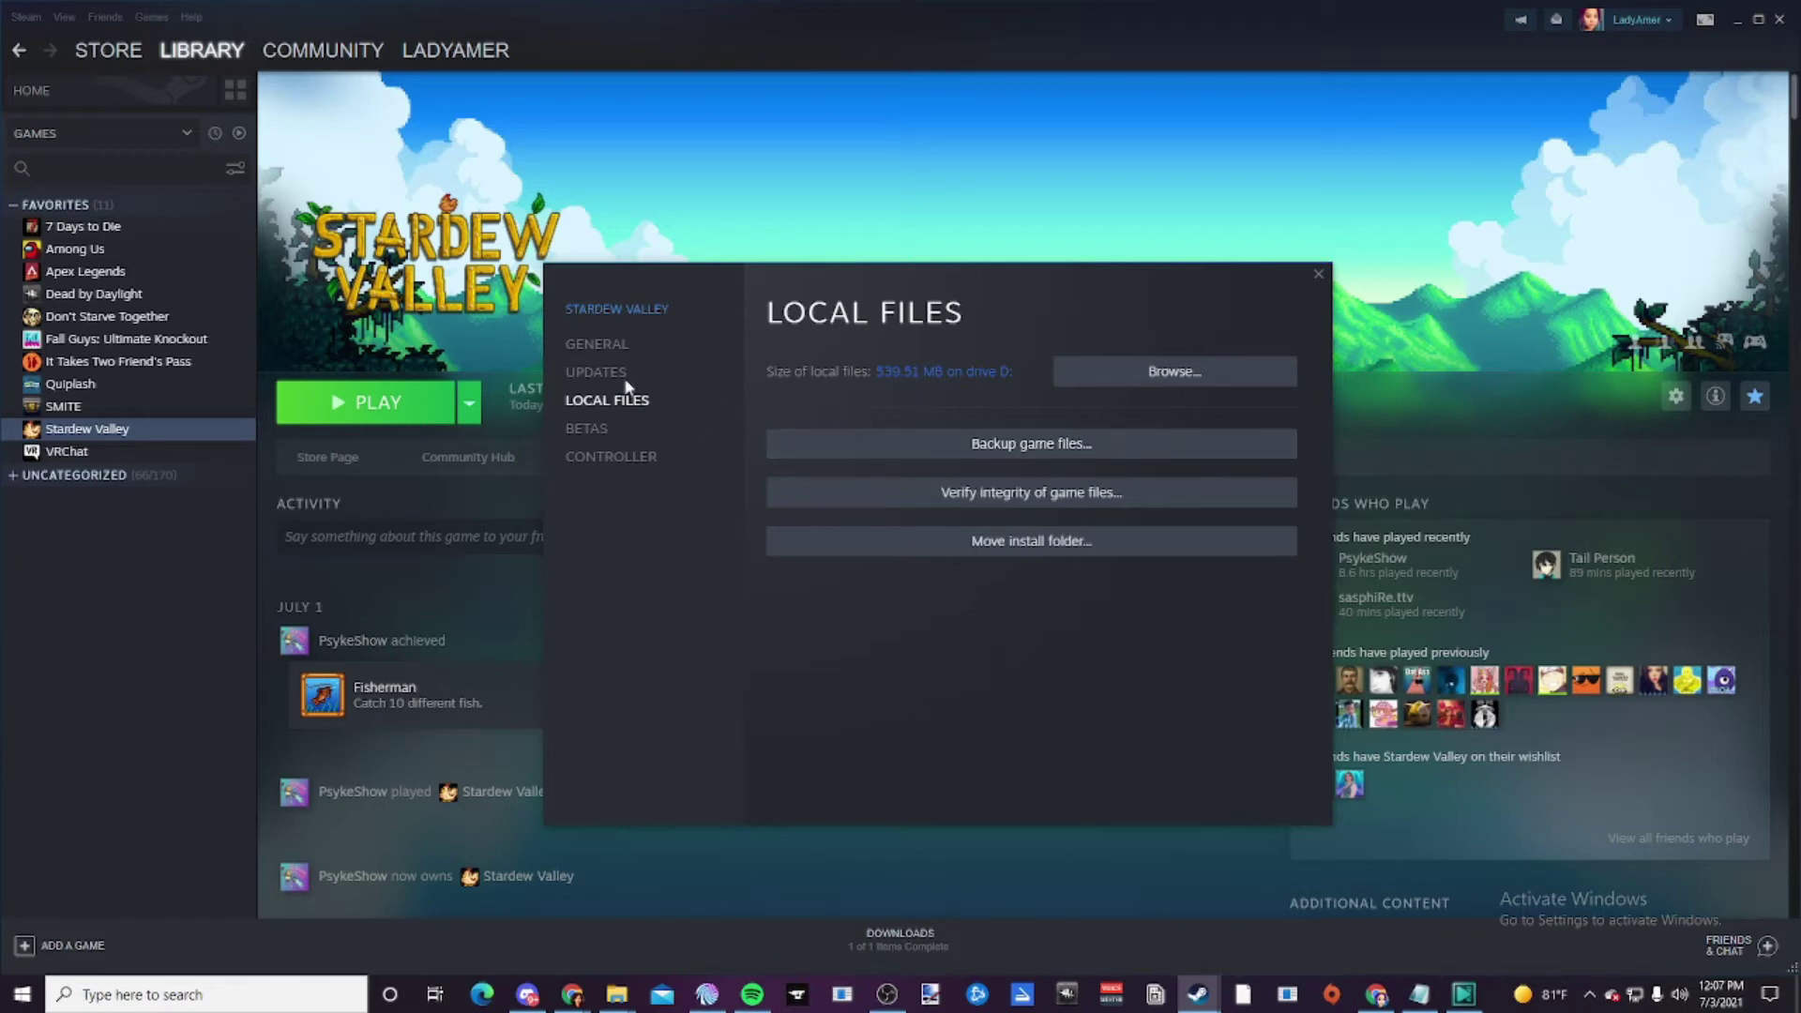
- Show Stardew Valley's General properties, highlight the complete launch options line pointing to StardewModdingAPI.exe with %command%, and close the properties and Steam
click(610, 349)
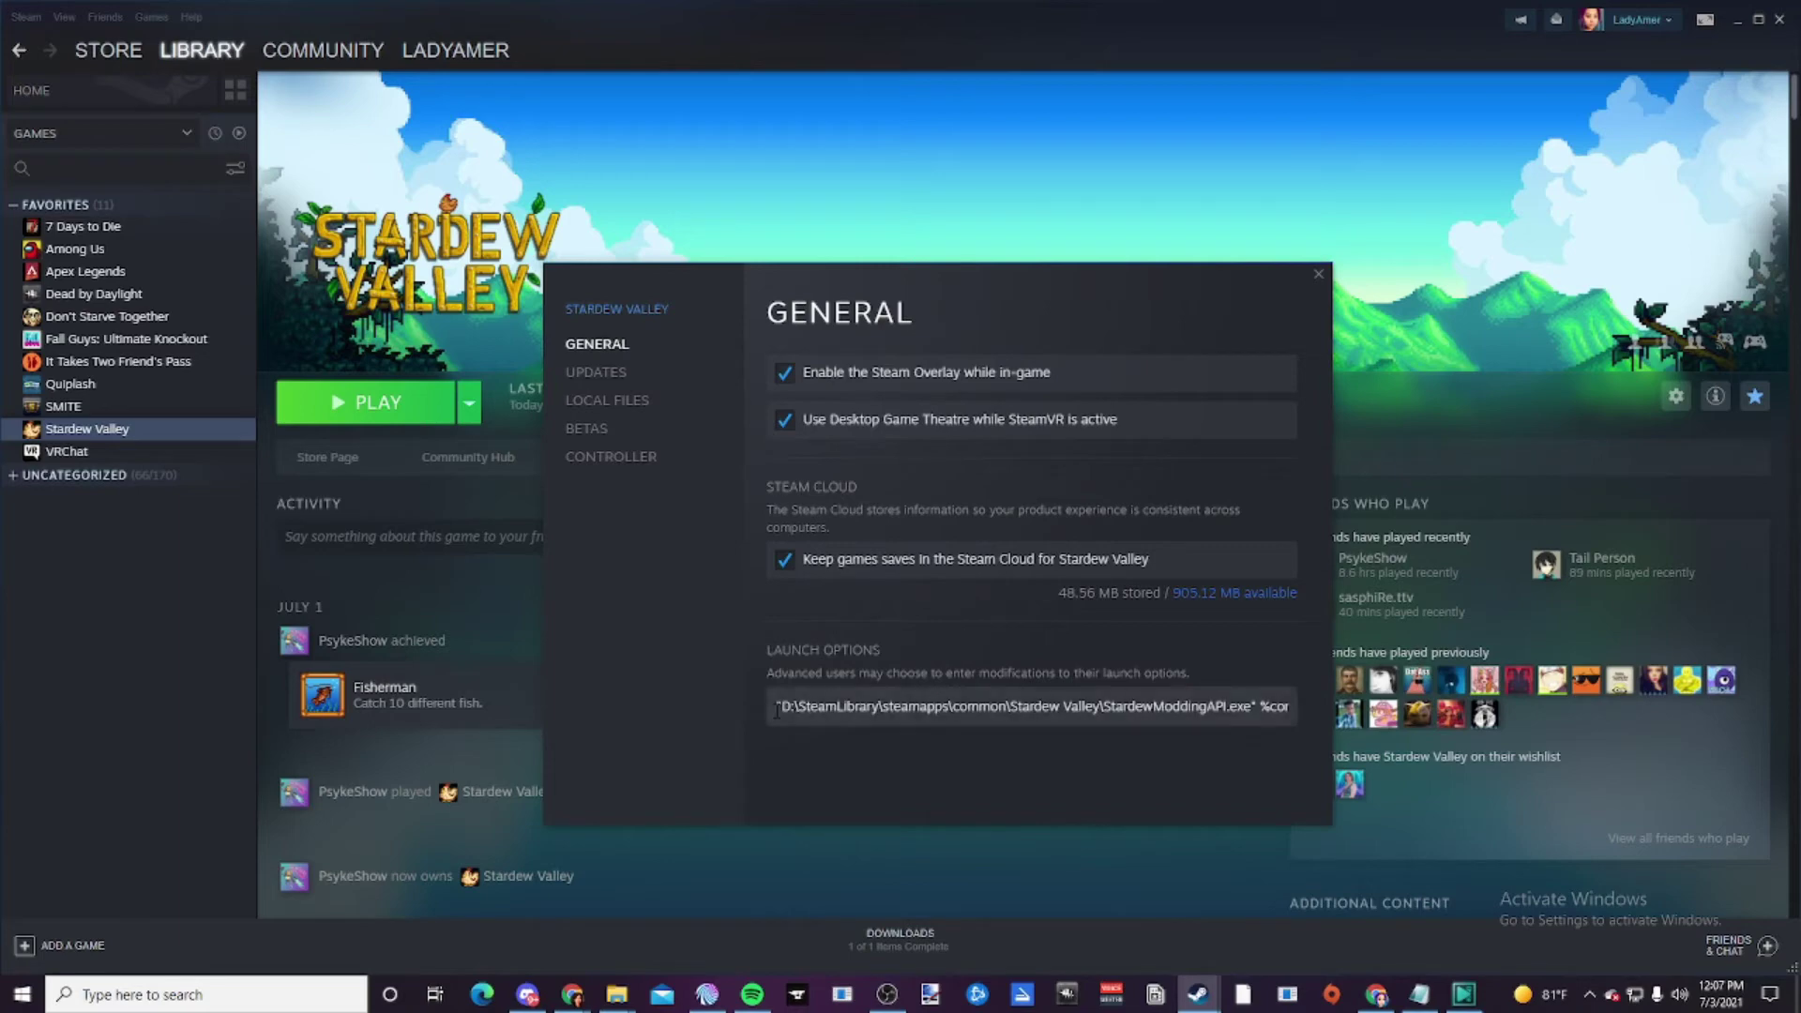
drag(777, 709, 1321, 721)
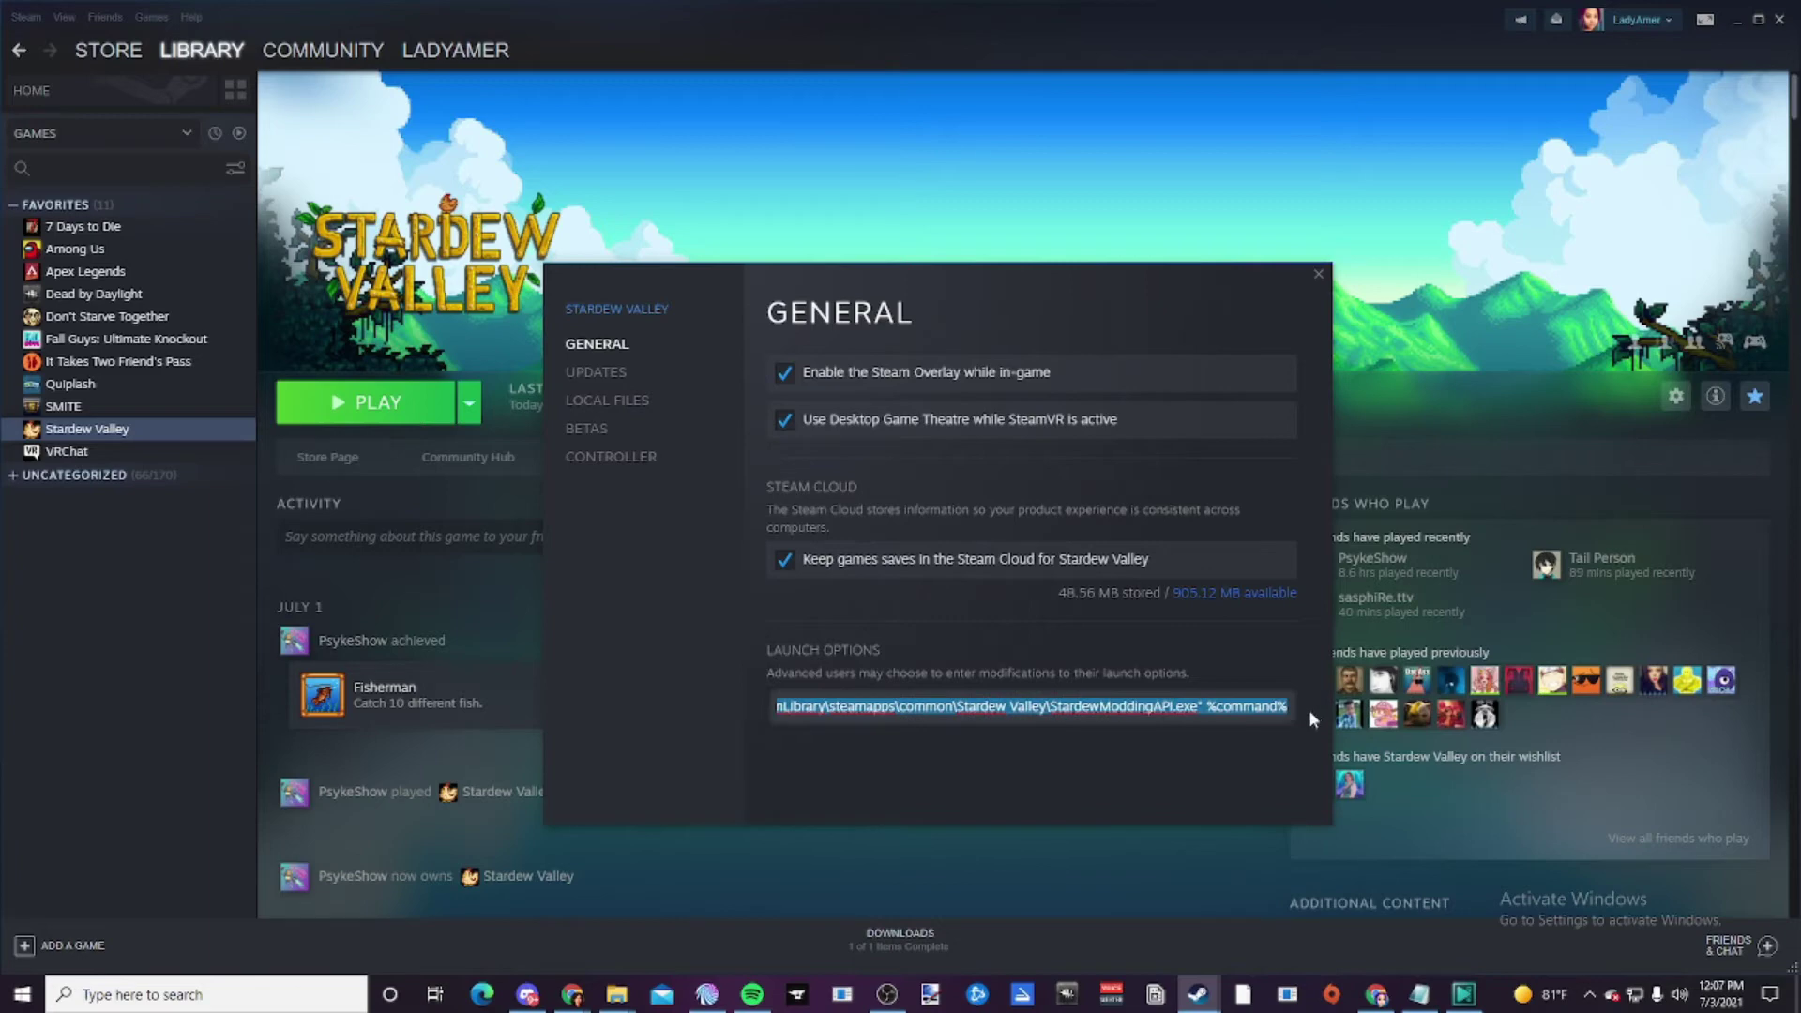
click(1221, 736)
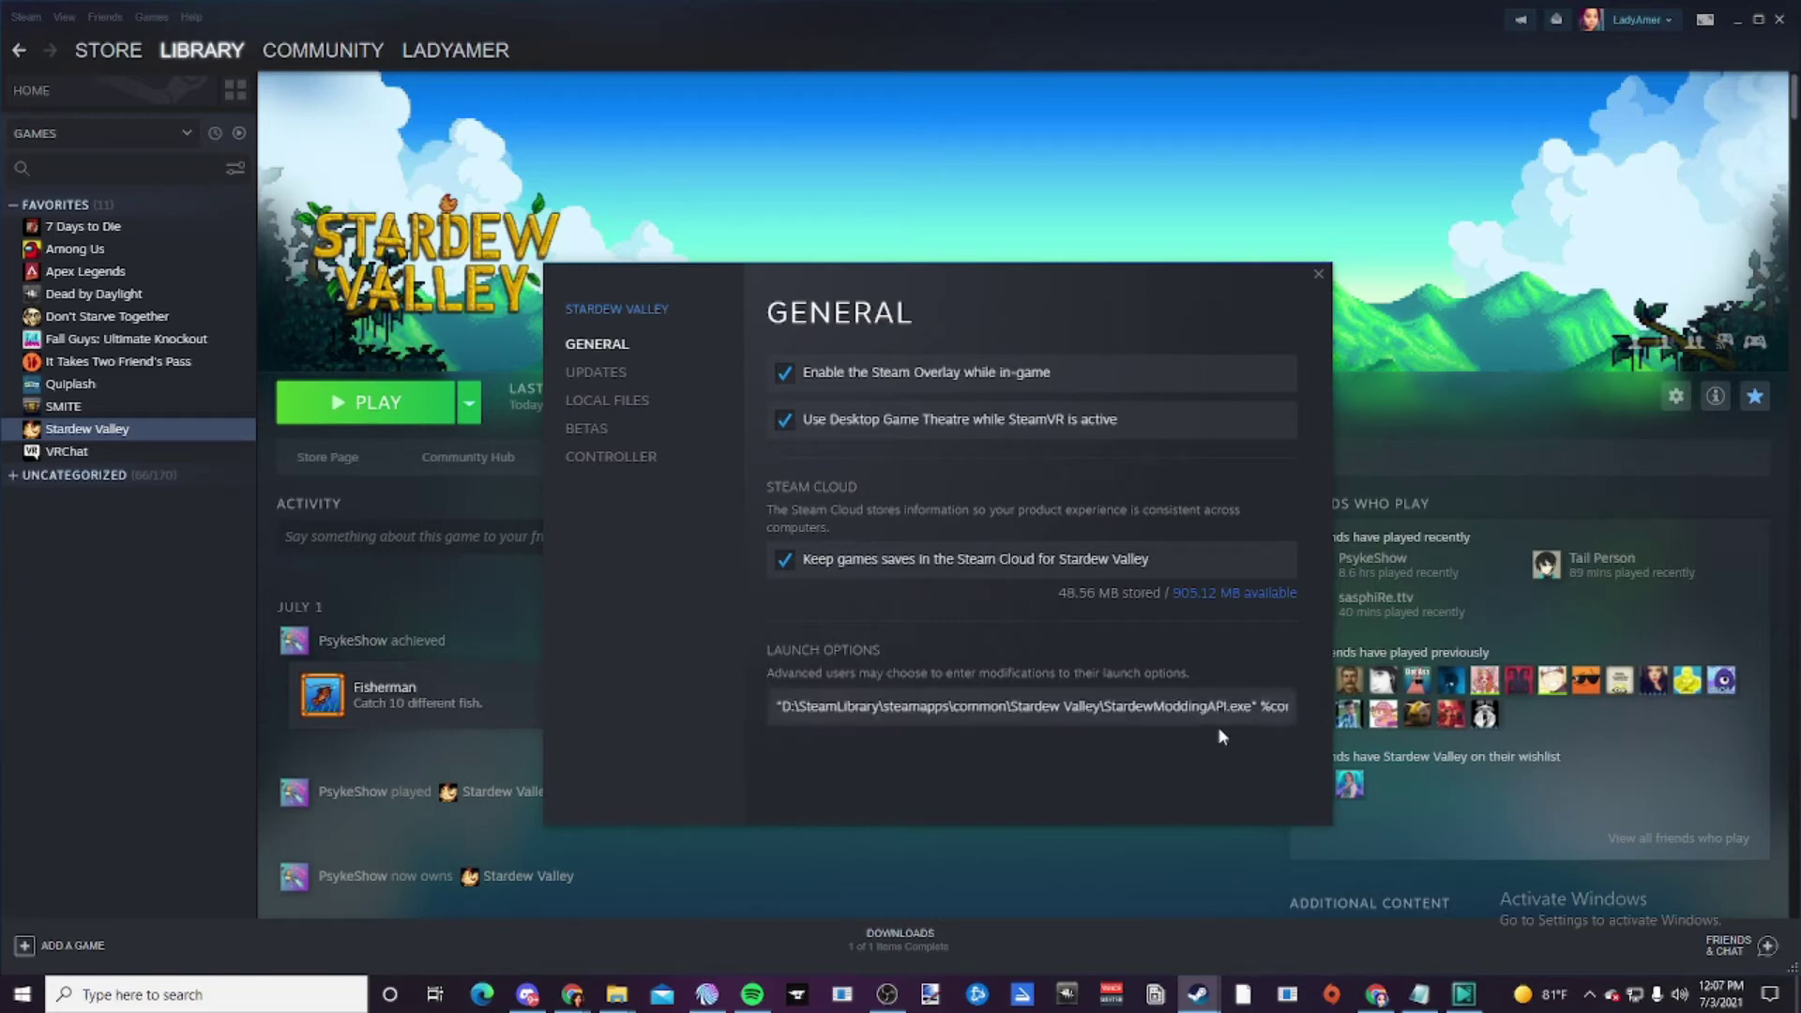
drag(792, 714, 746, 708)
click(779, 706)
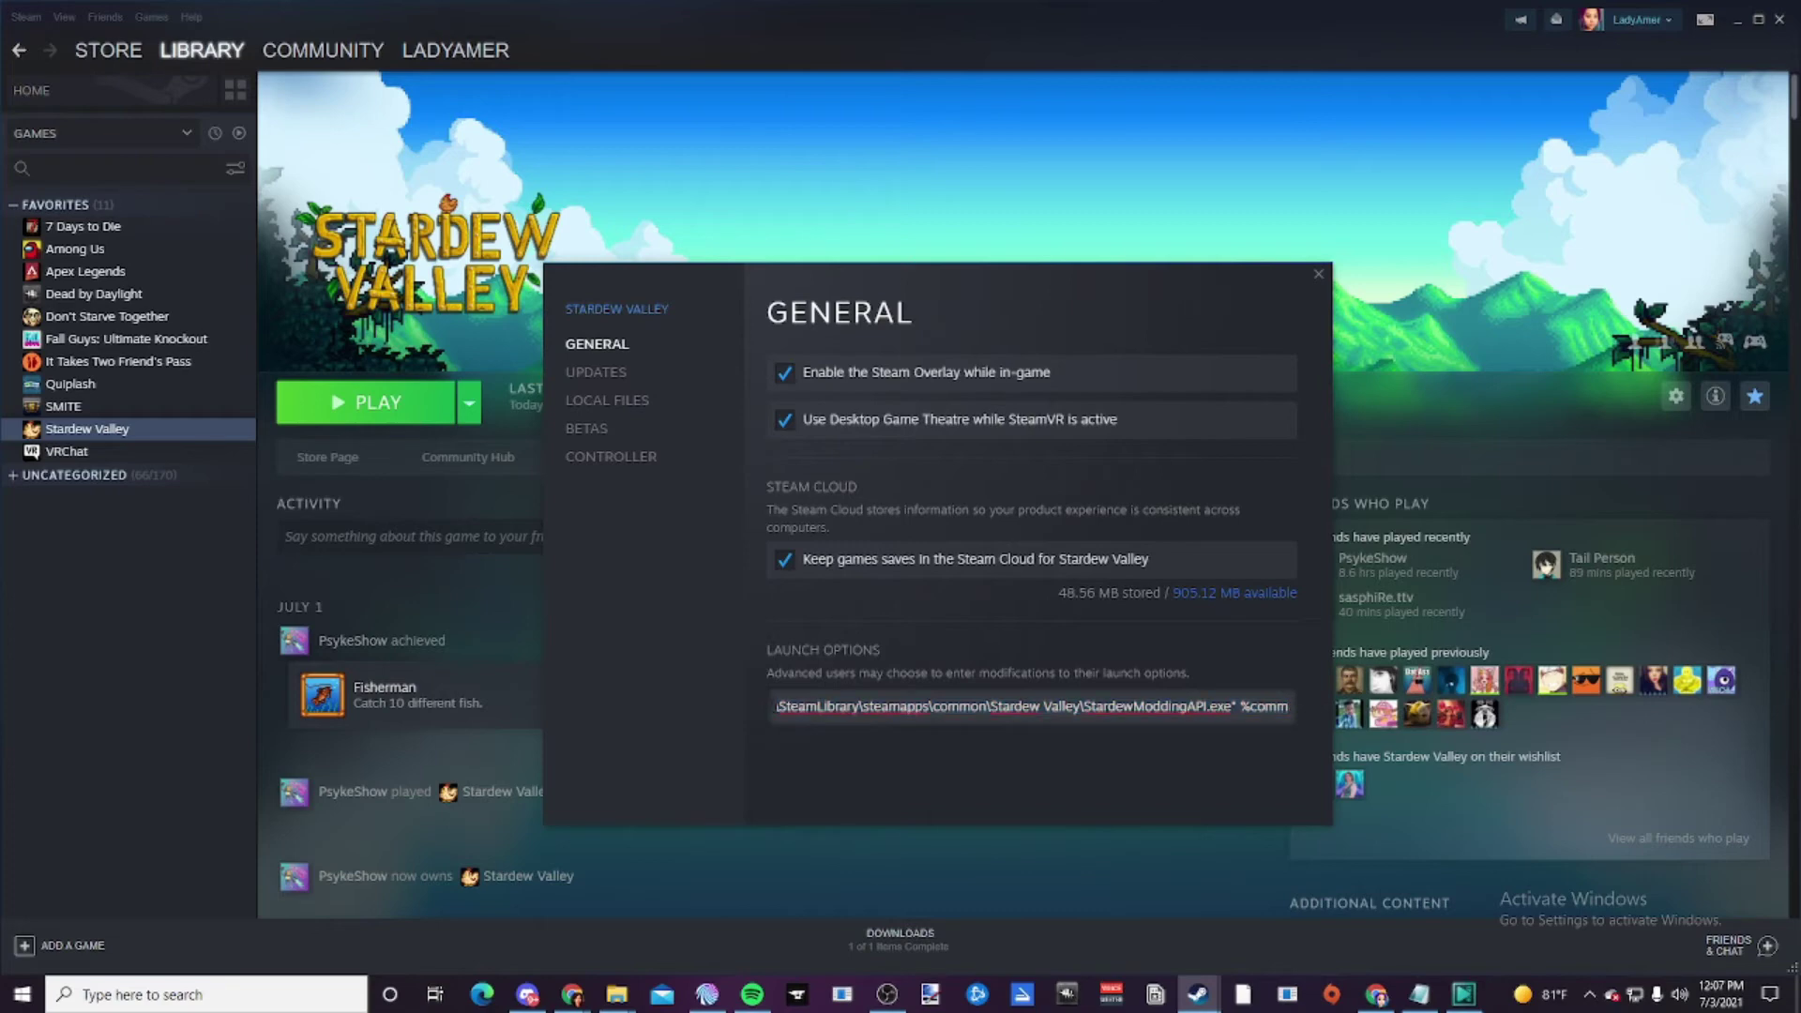
key(ctrl+a)
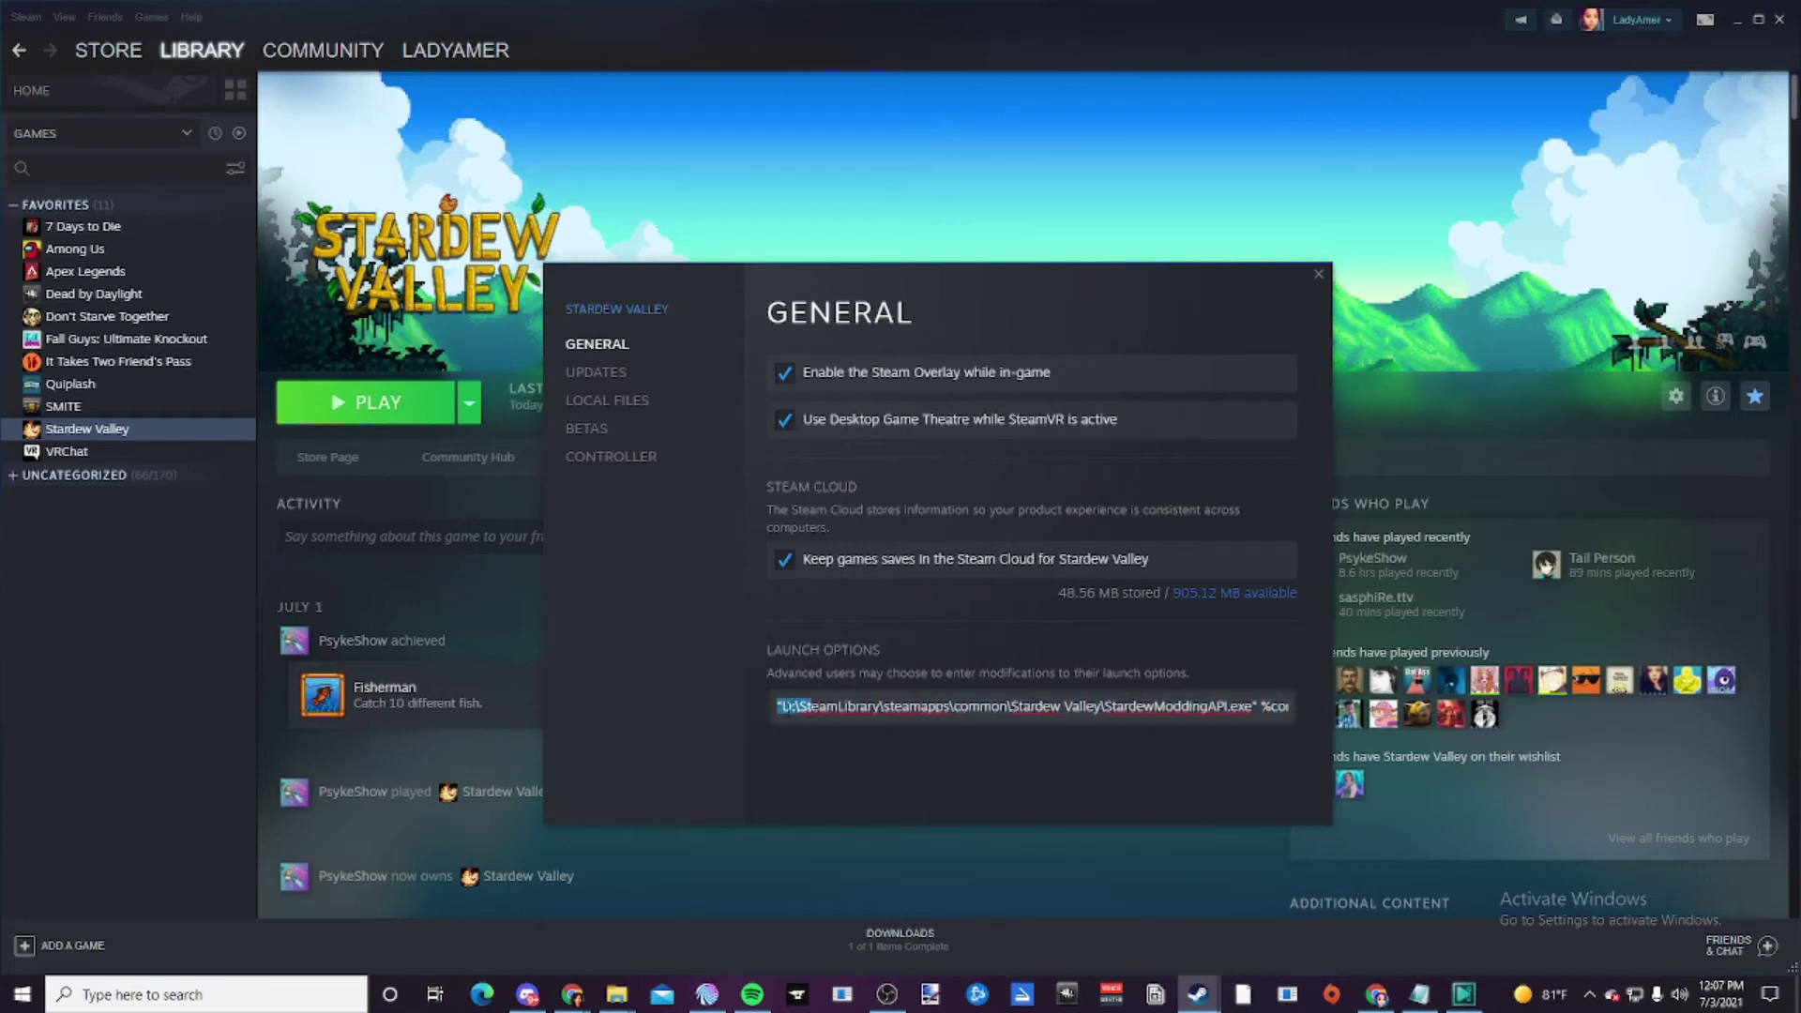
click(788, 707)
drag(782, 707, 1338, 724)
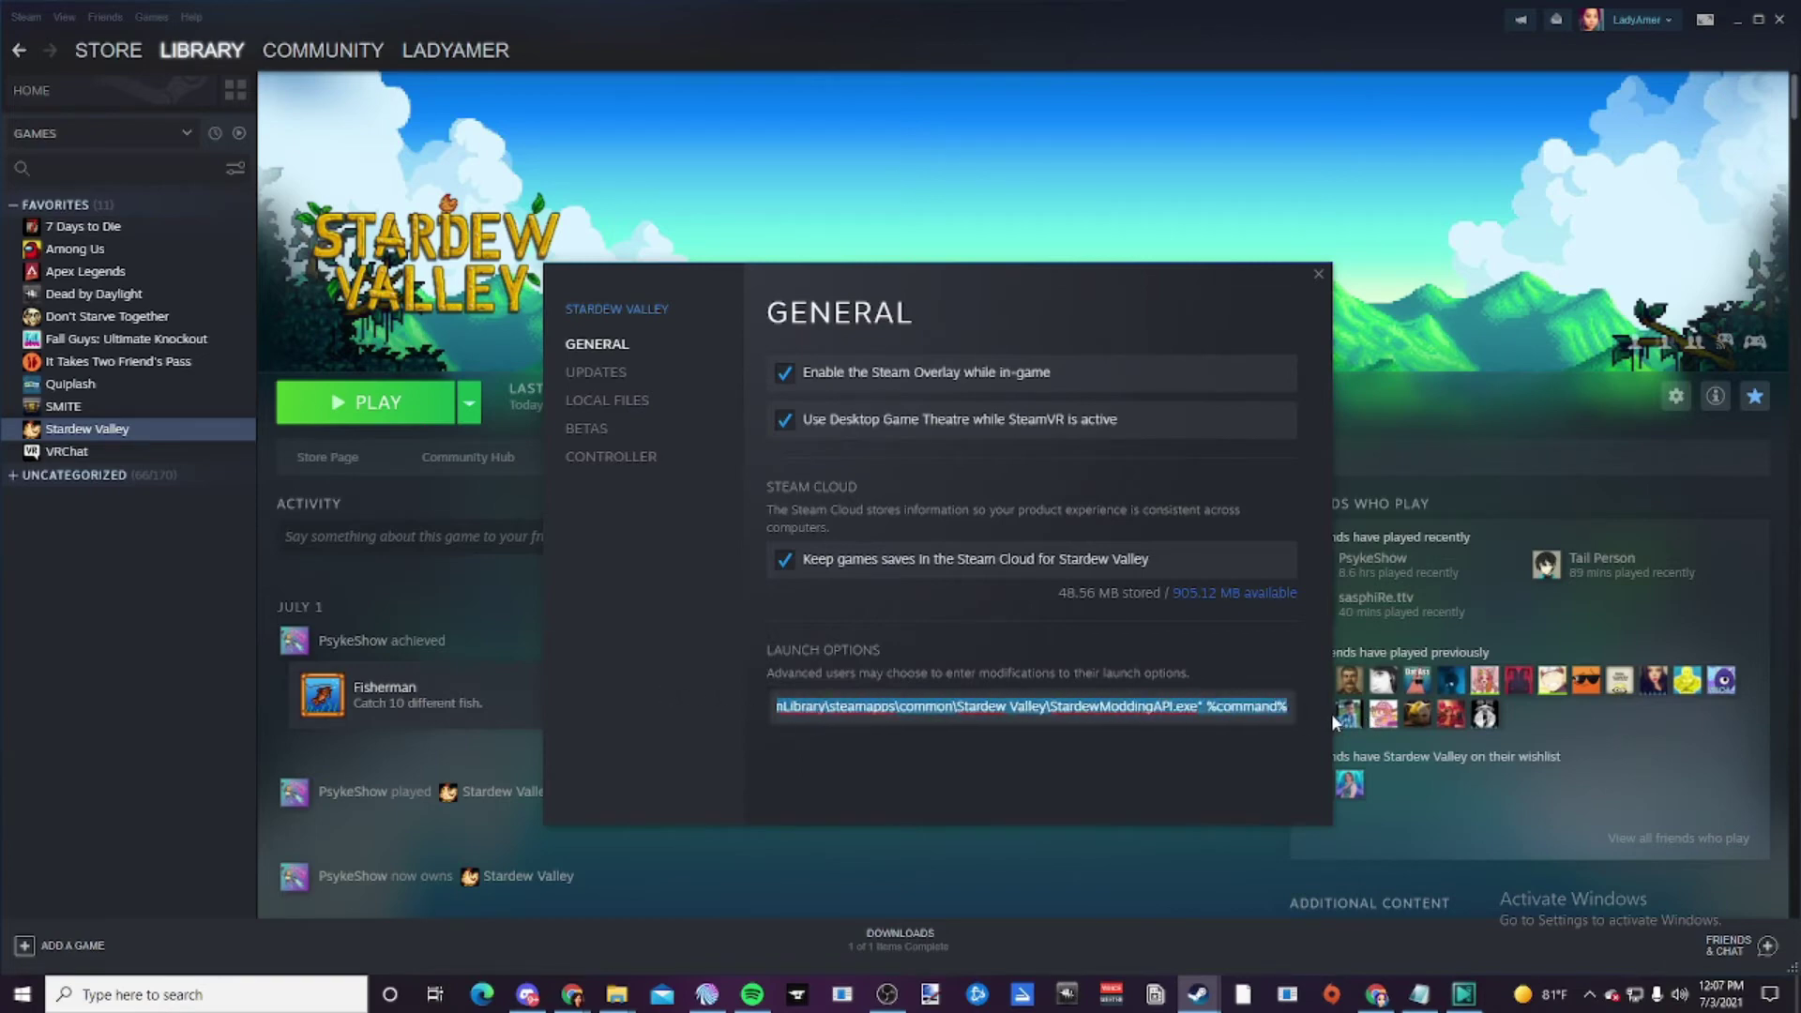
click(1318, 274)
click(1779, 19)
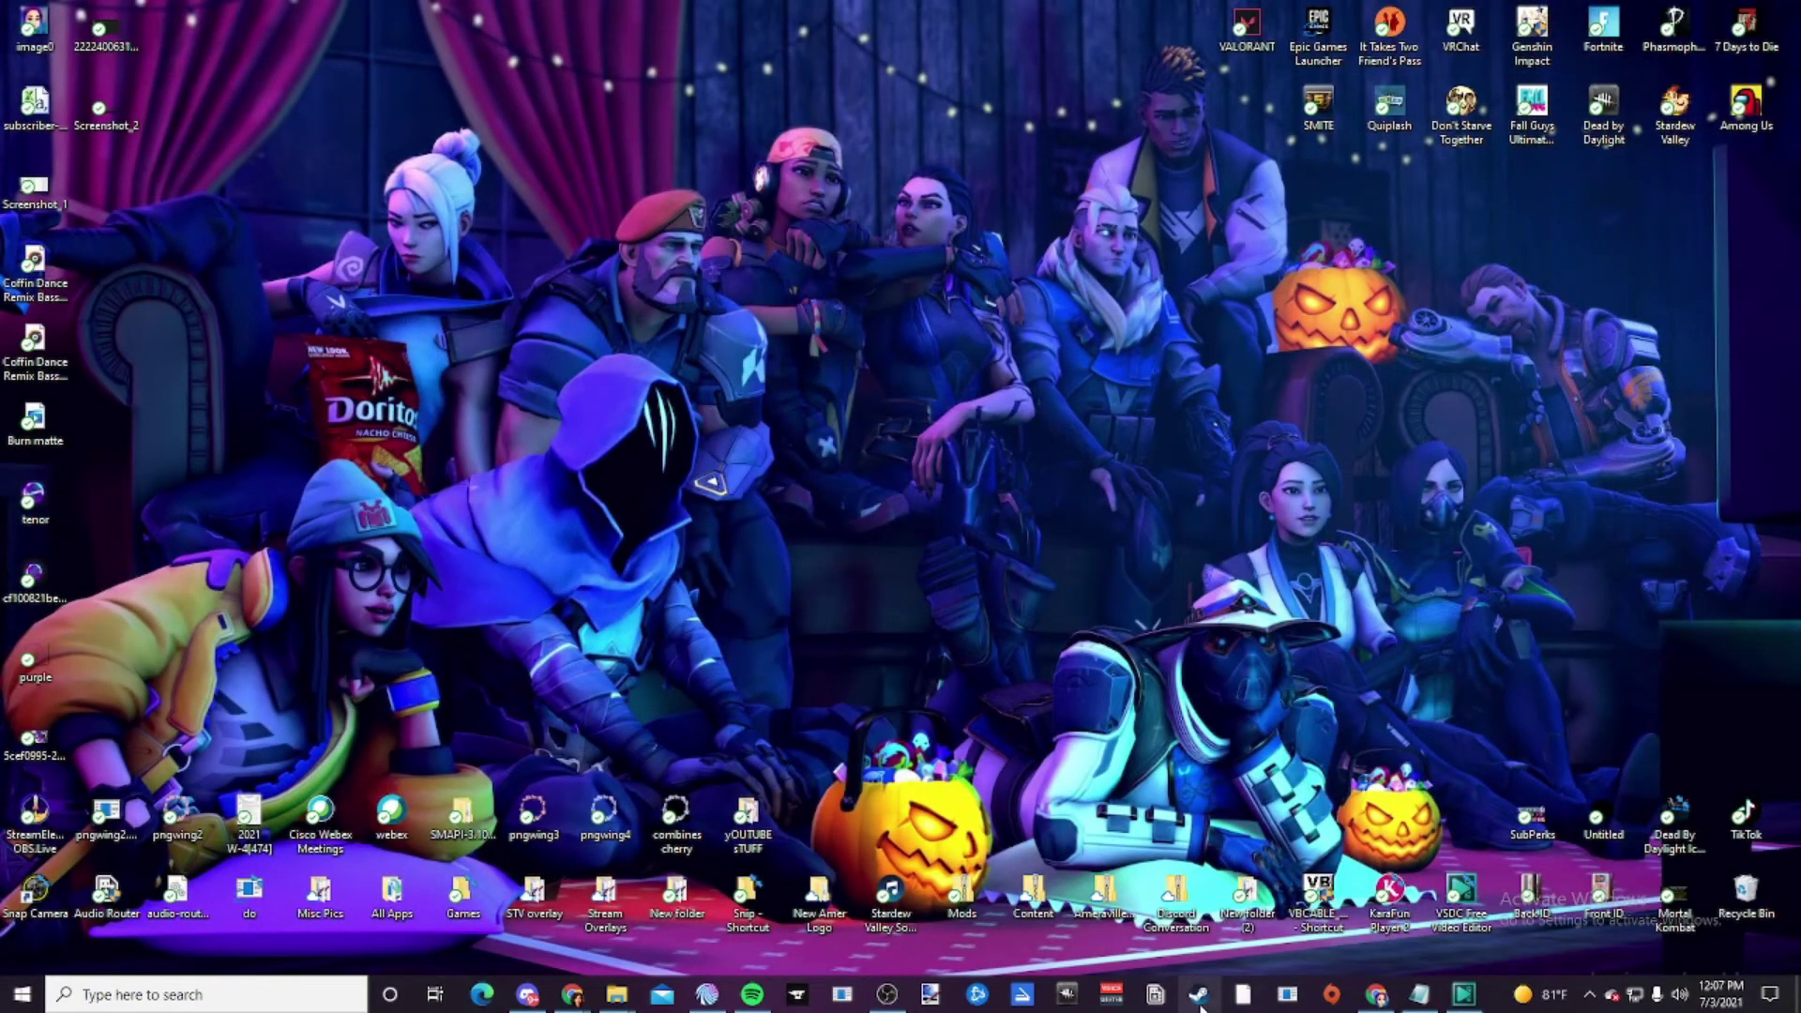
- Launch Stardew Valley from the desktop and review the loaded mods and content packs in the SMAPI console
double_click(1674, 113)
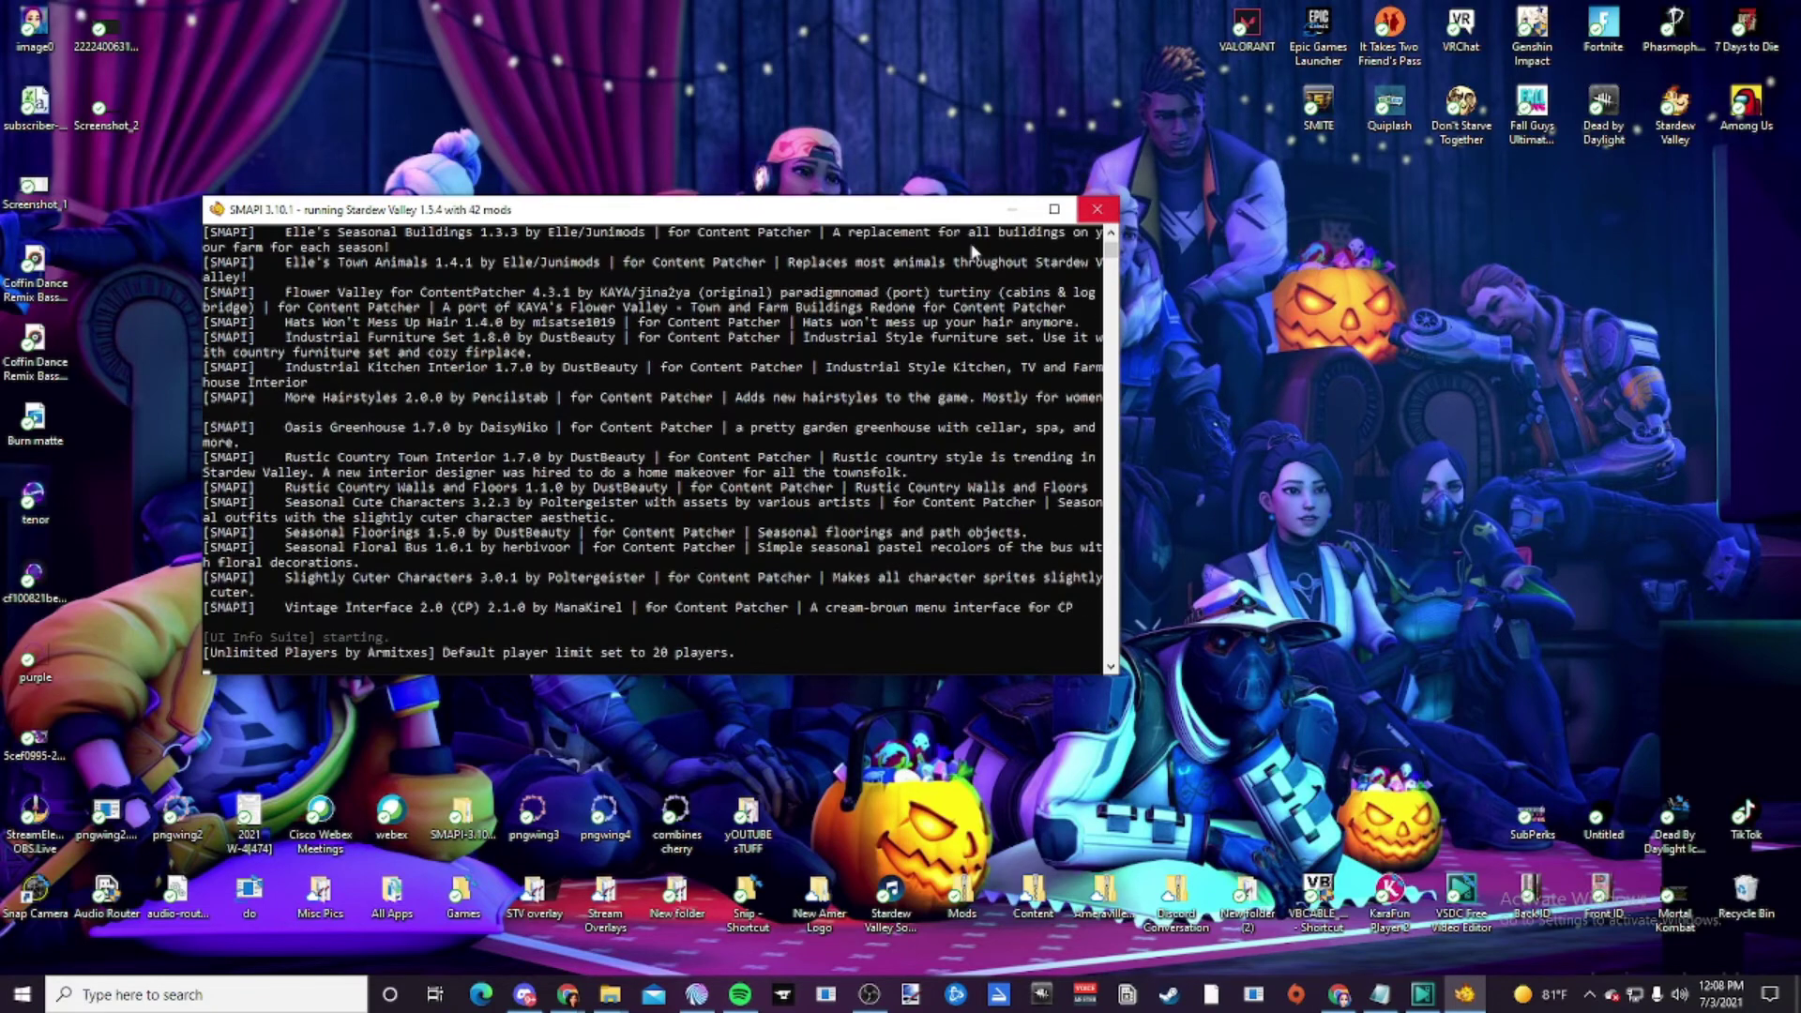
scroll(566, 504, up, 8)
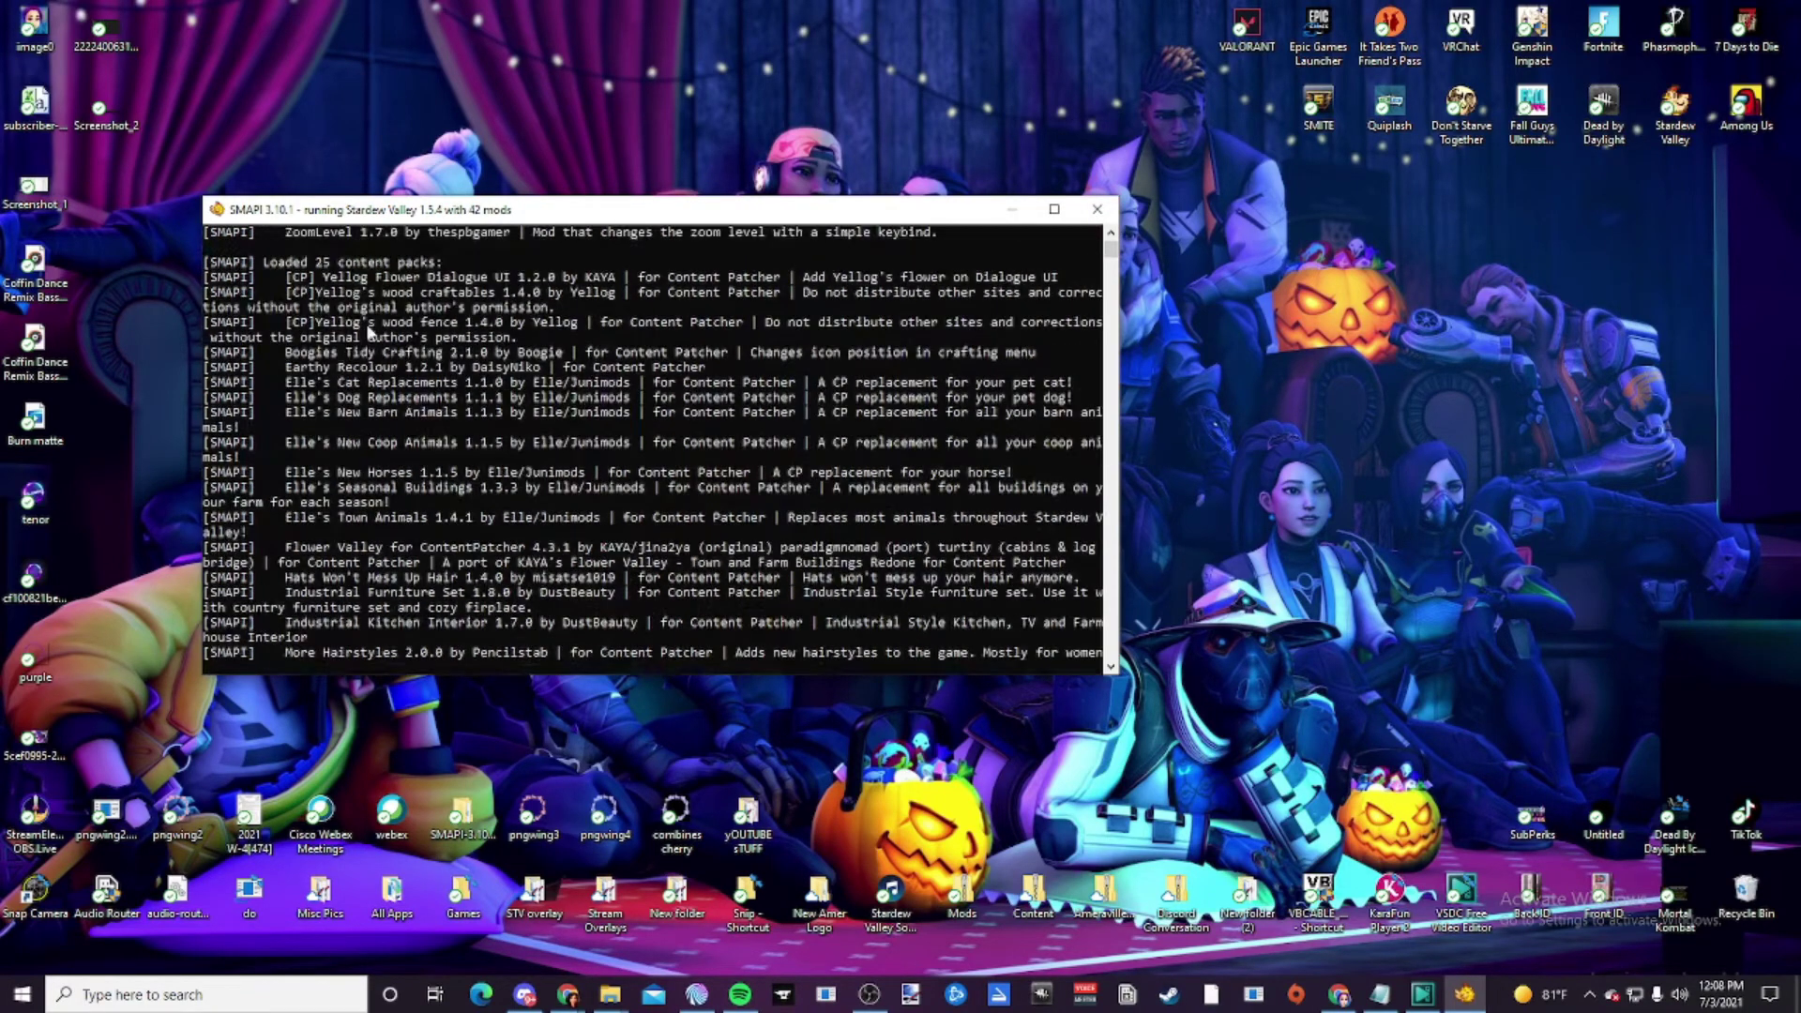
scroll(417, 413, up, 12)
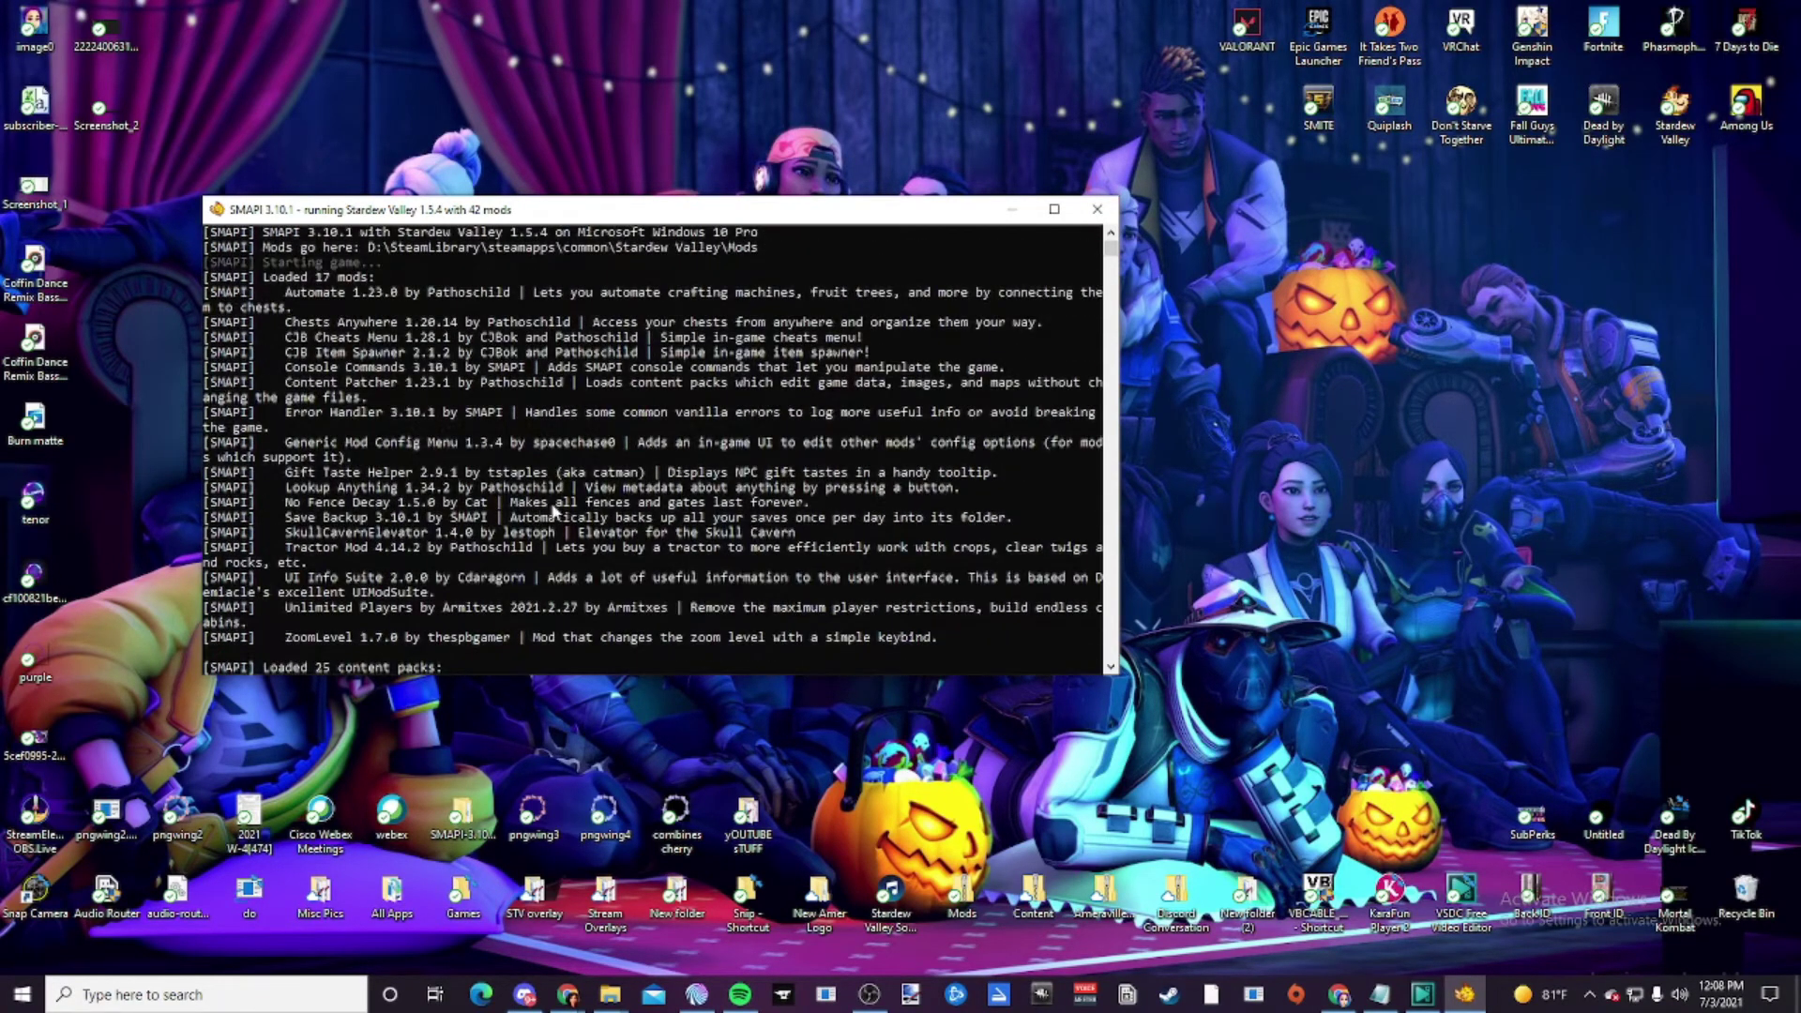
scroll(490, 414, down, 10)
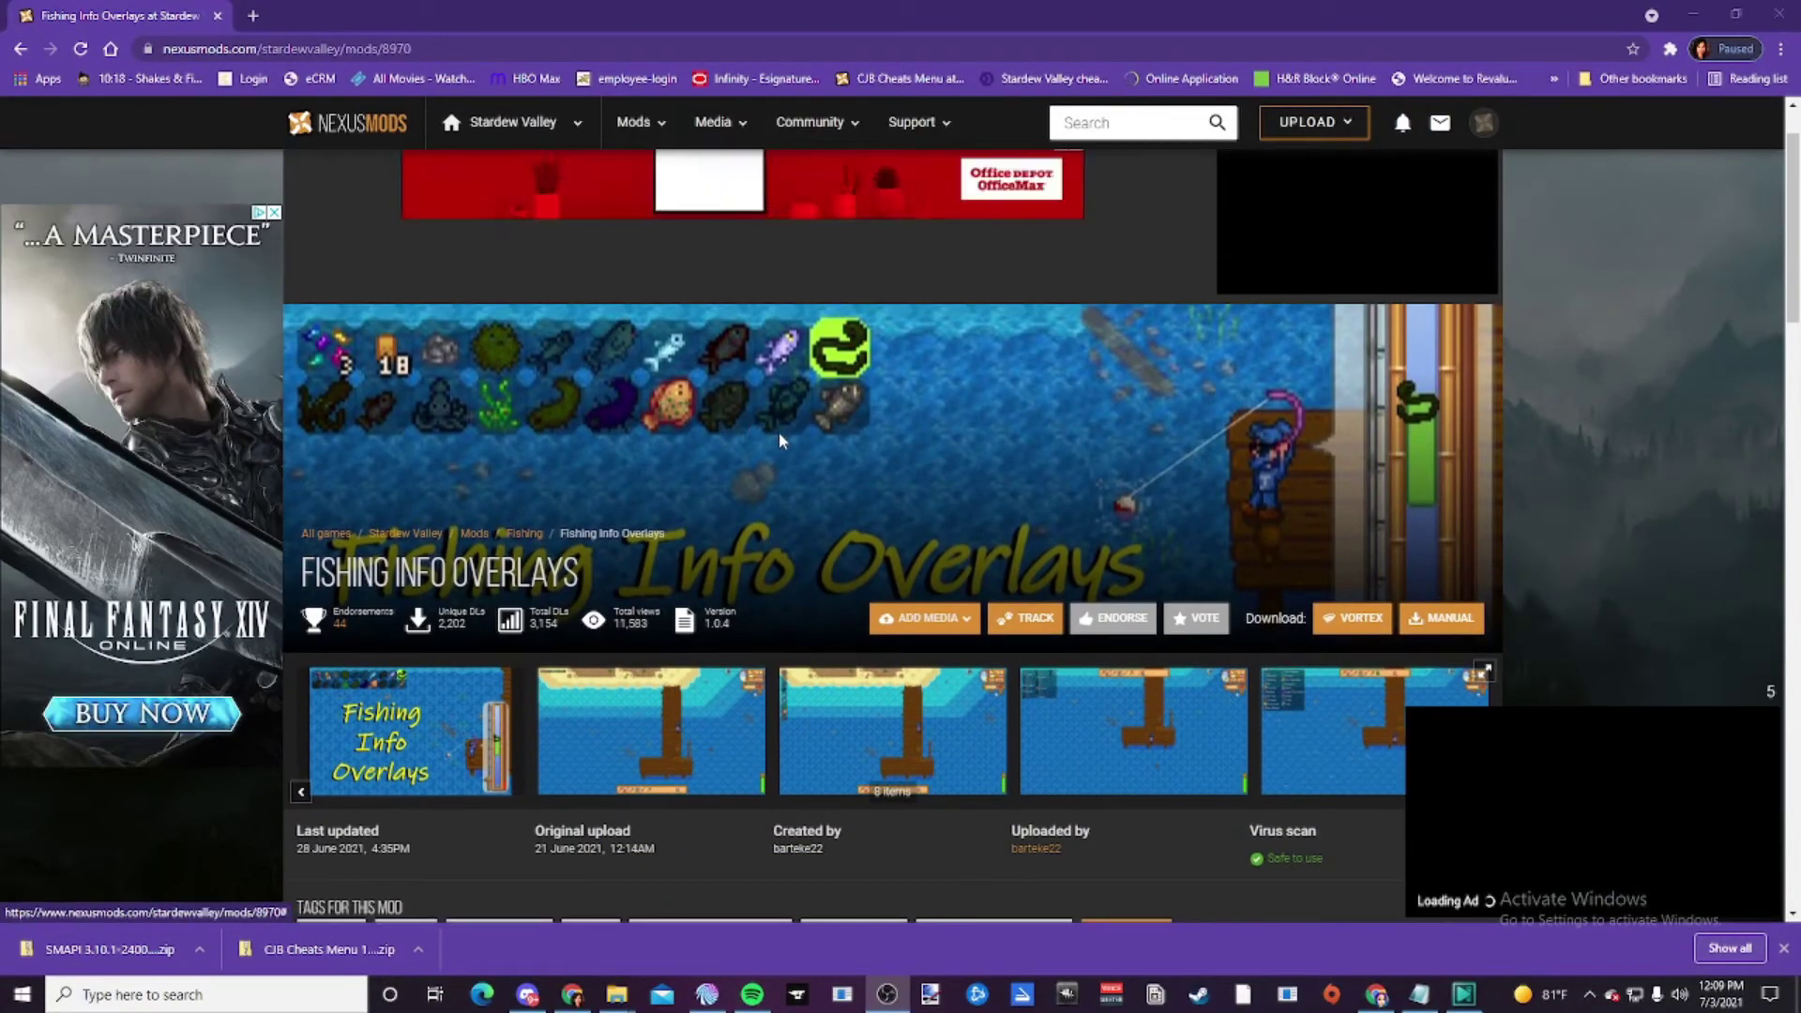
- Download the Fishing Info Overlays mod manually from its Nexus Mods page with the slow download option and save the zip in Downloads
click(1135, 123)
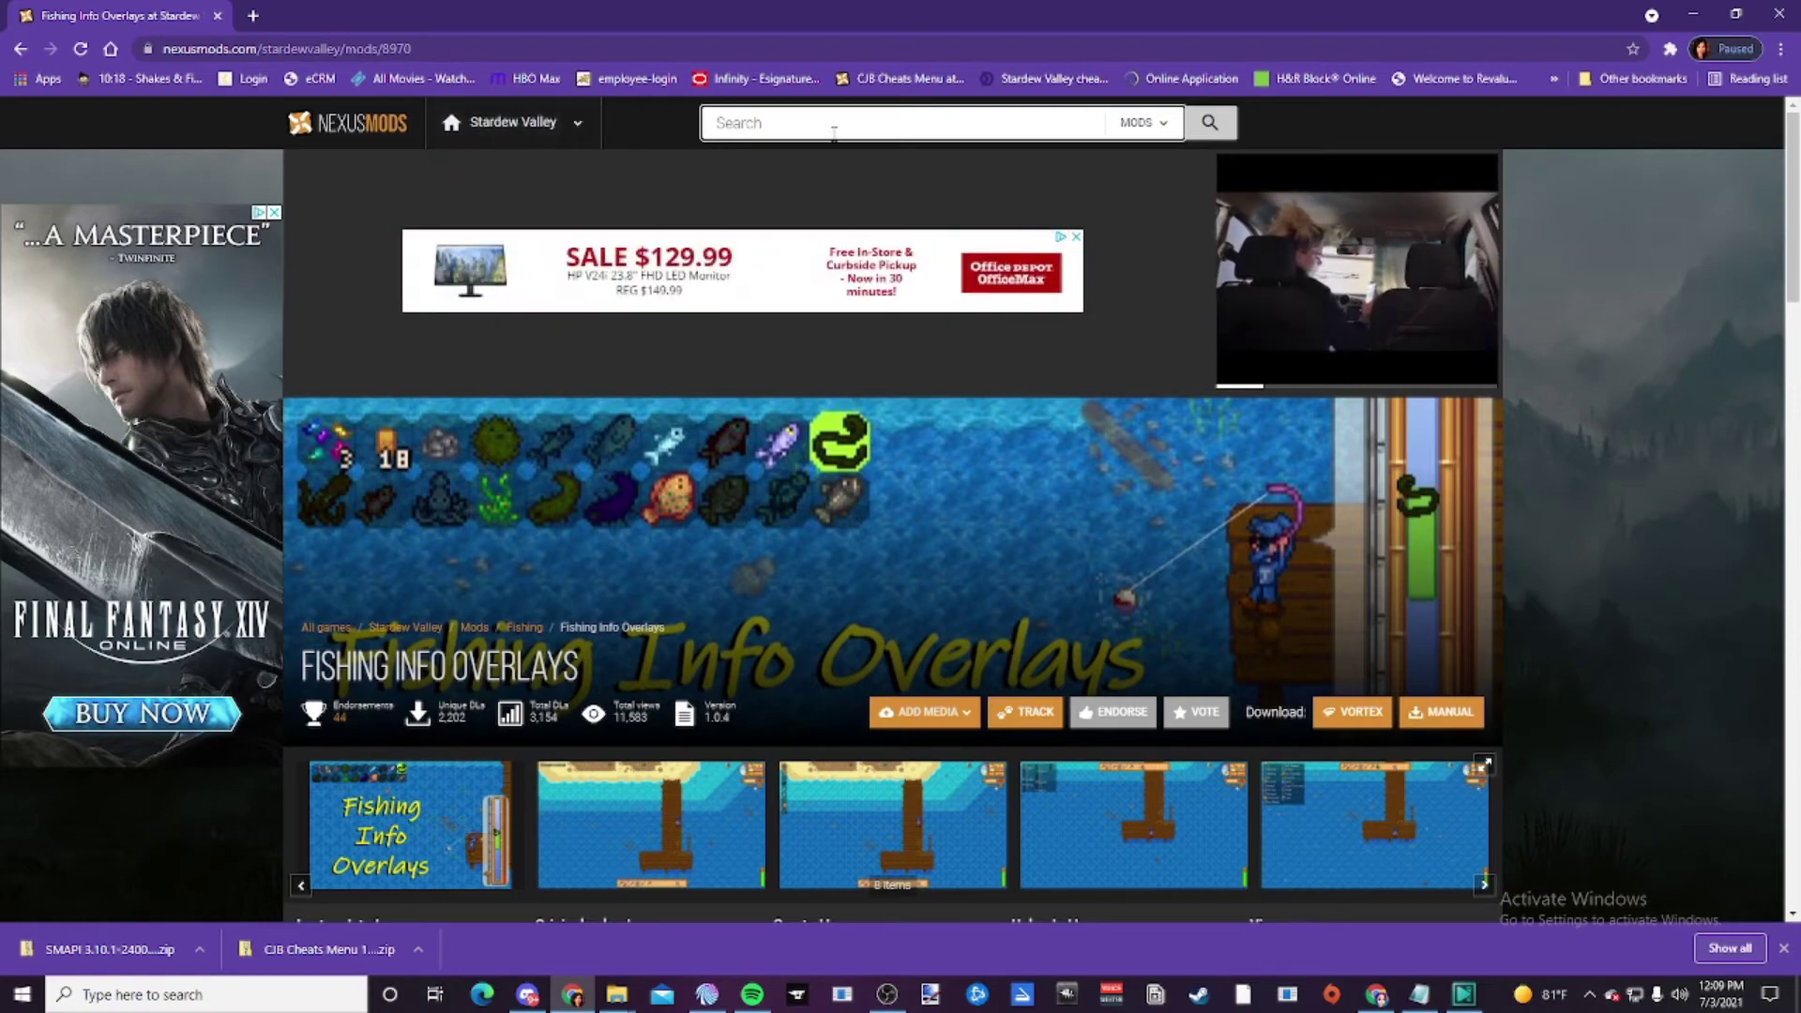
scroll(831, 604, down, 4)
scroll(1009, 675, up, 4)
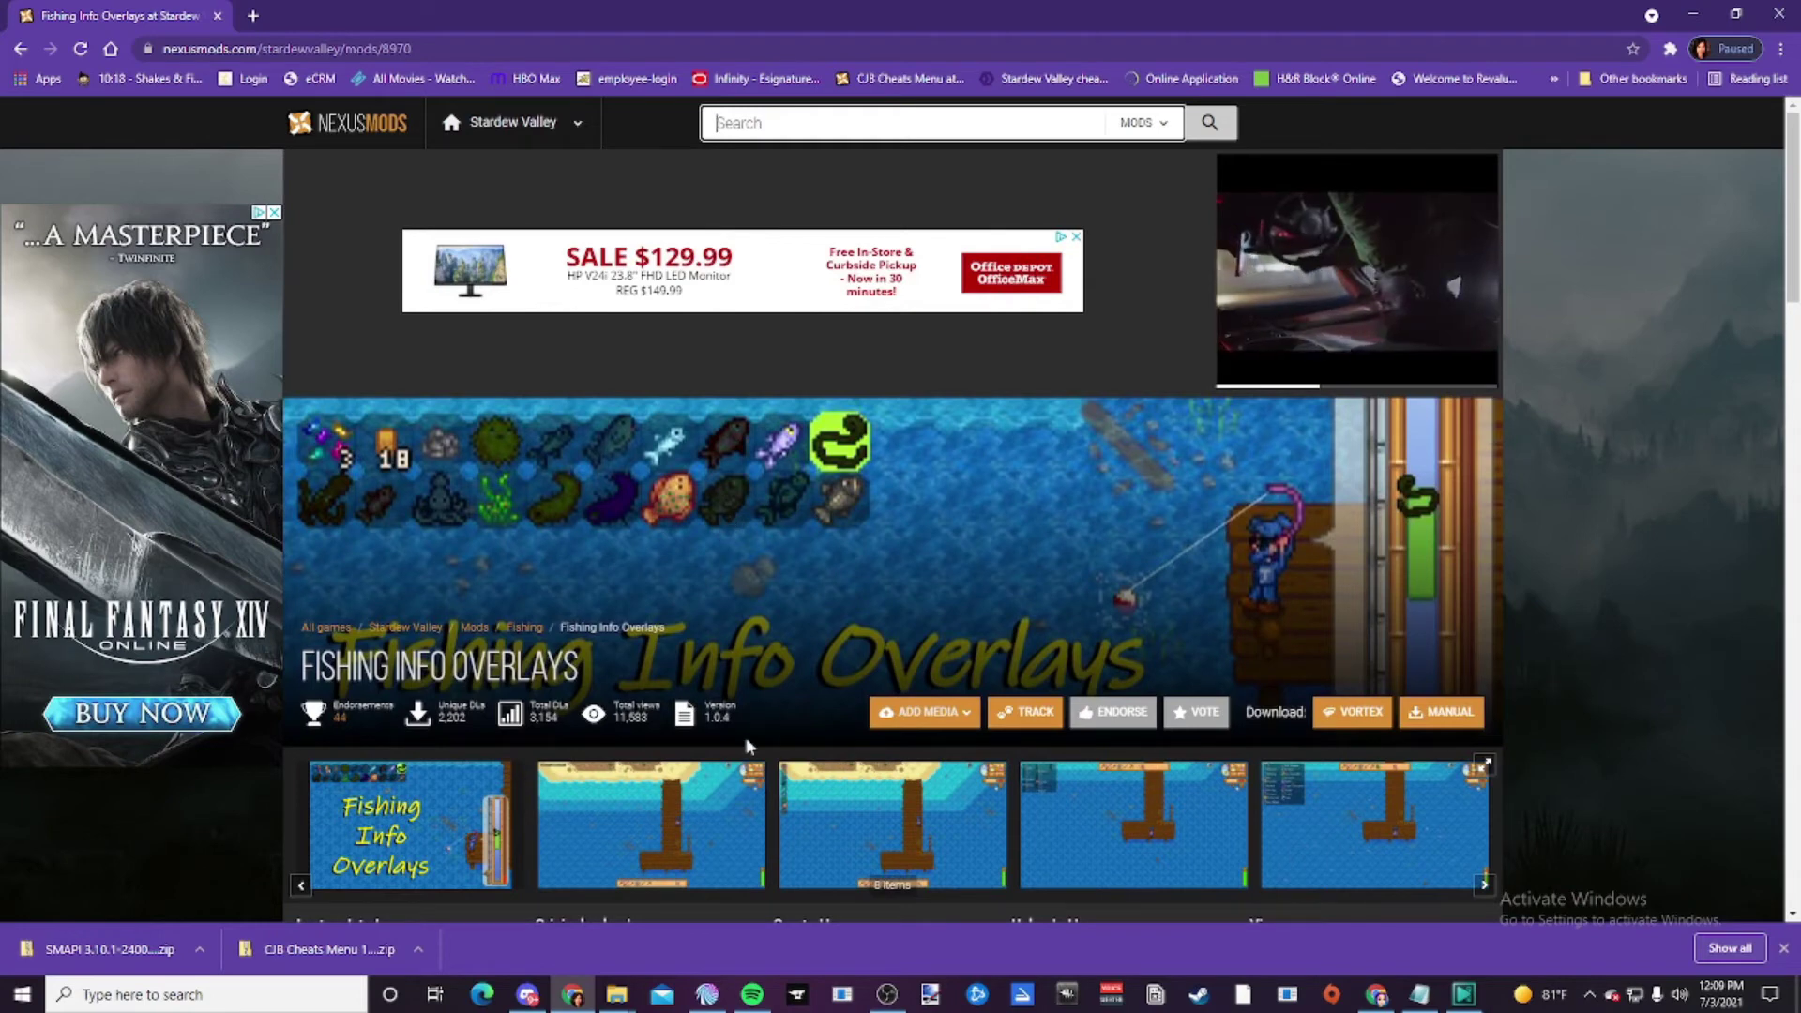
scroll(705, 718, down, 2)
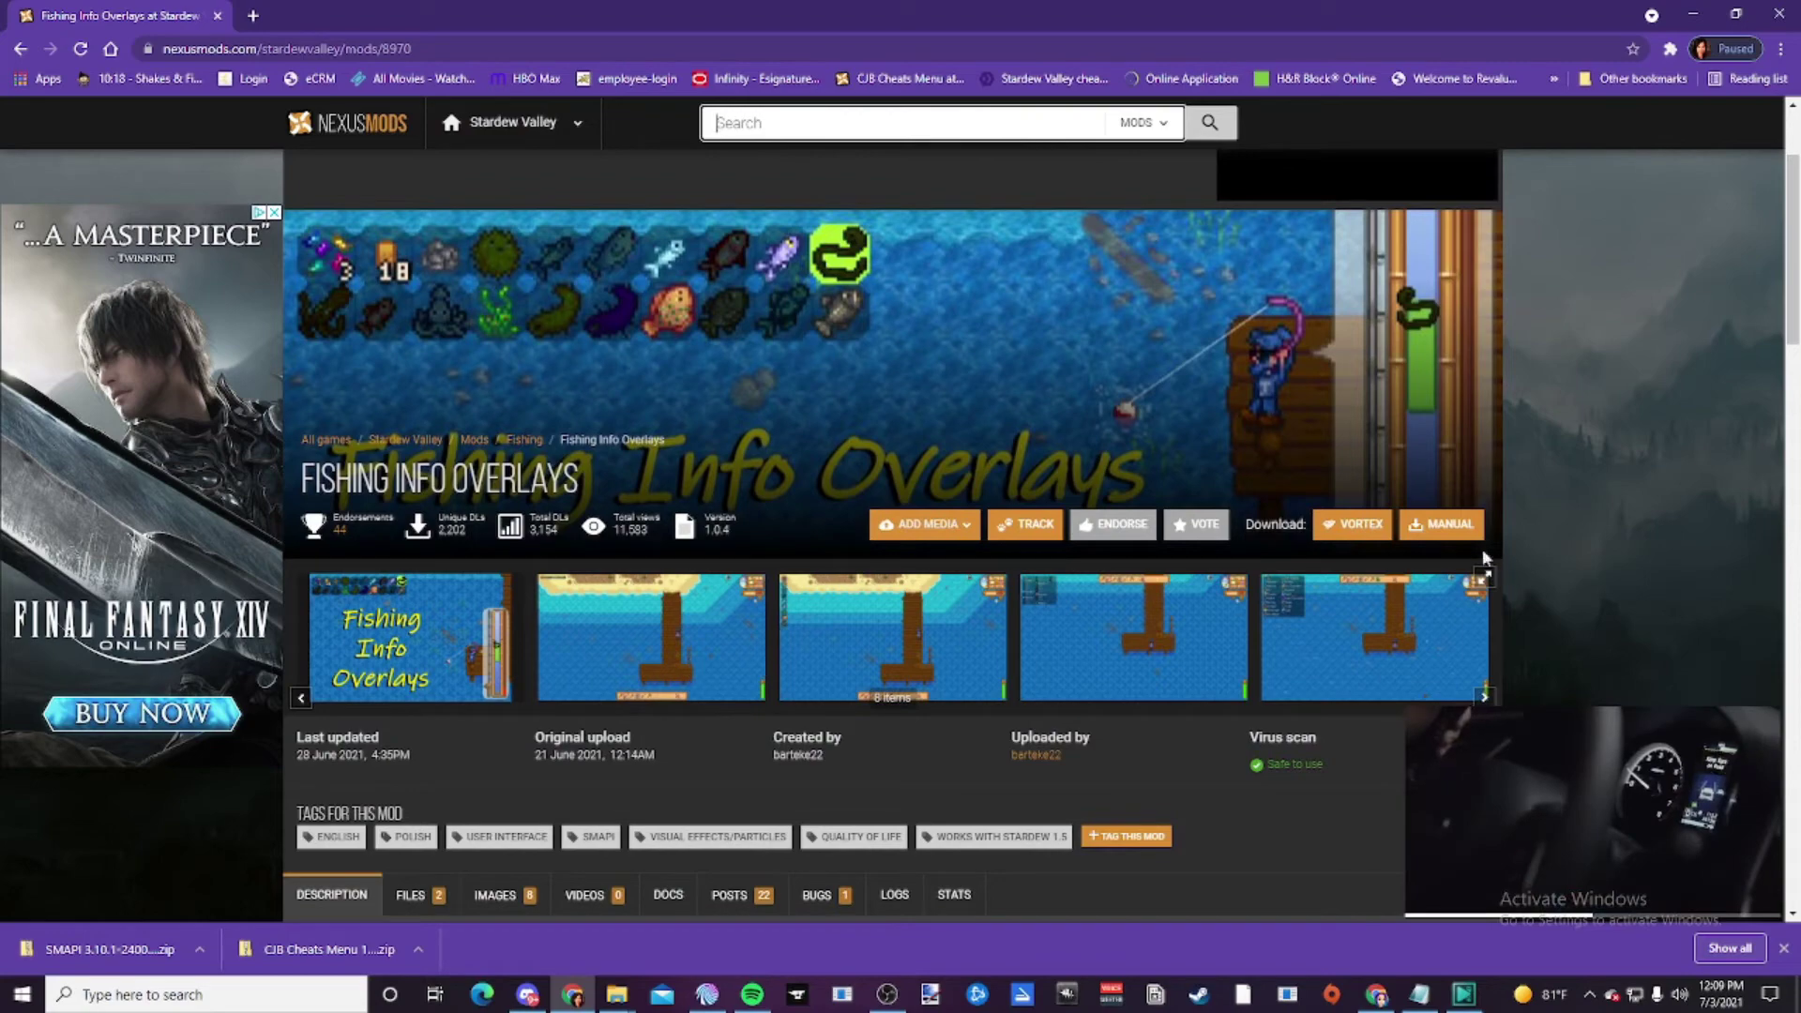
click(1454, 528)
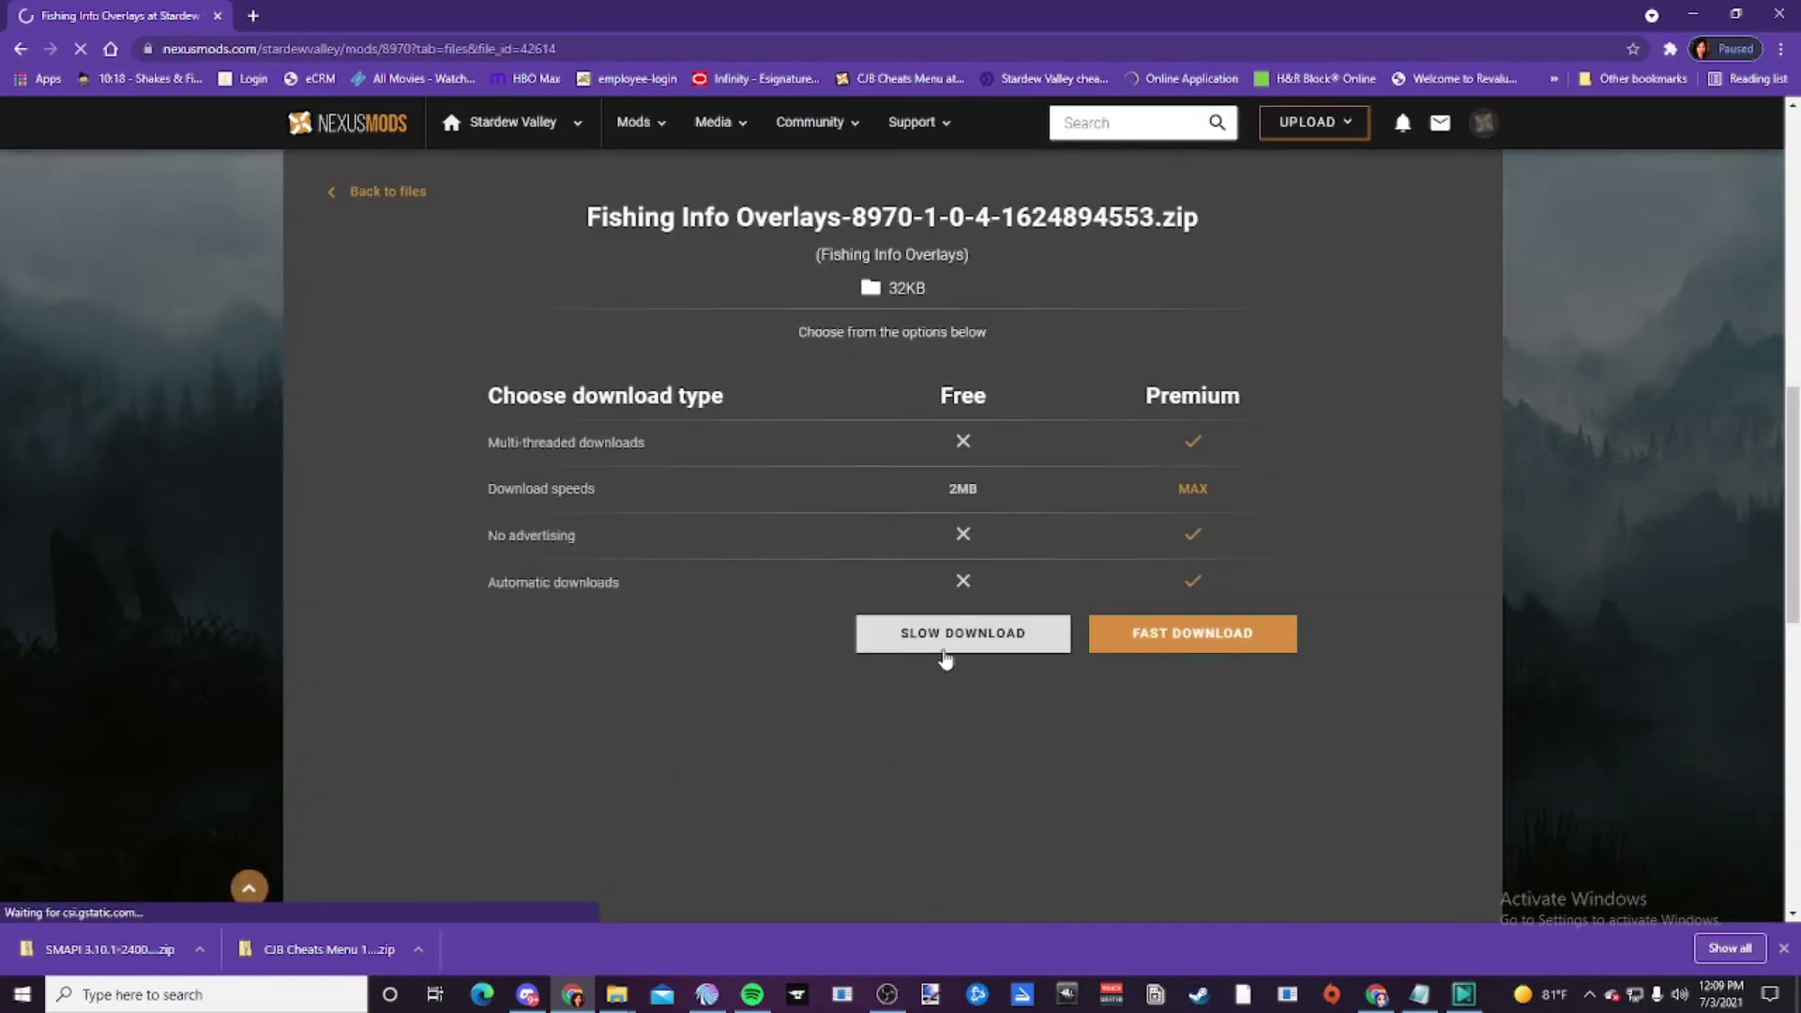
click(952, 651)
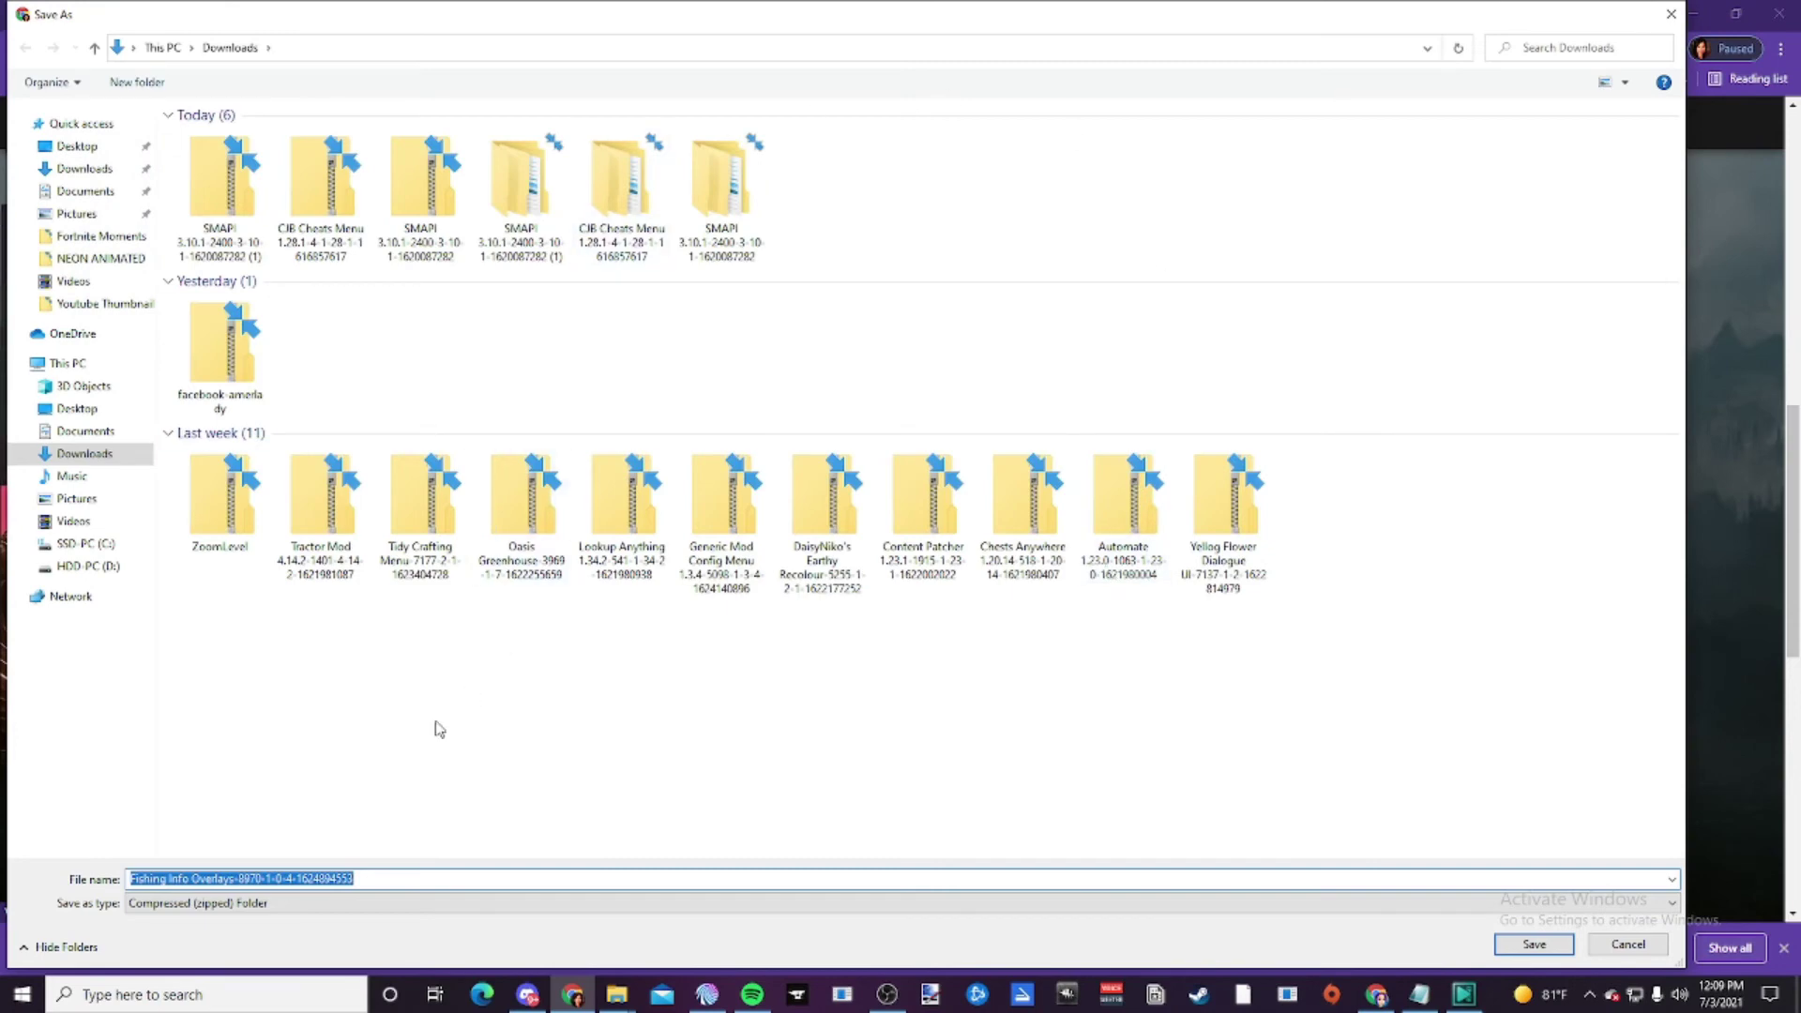
click(81, 178)
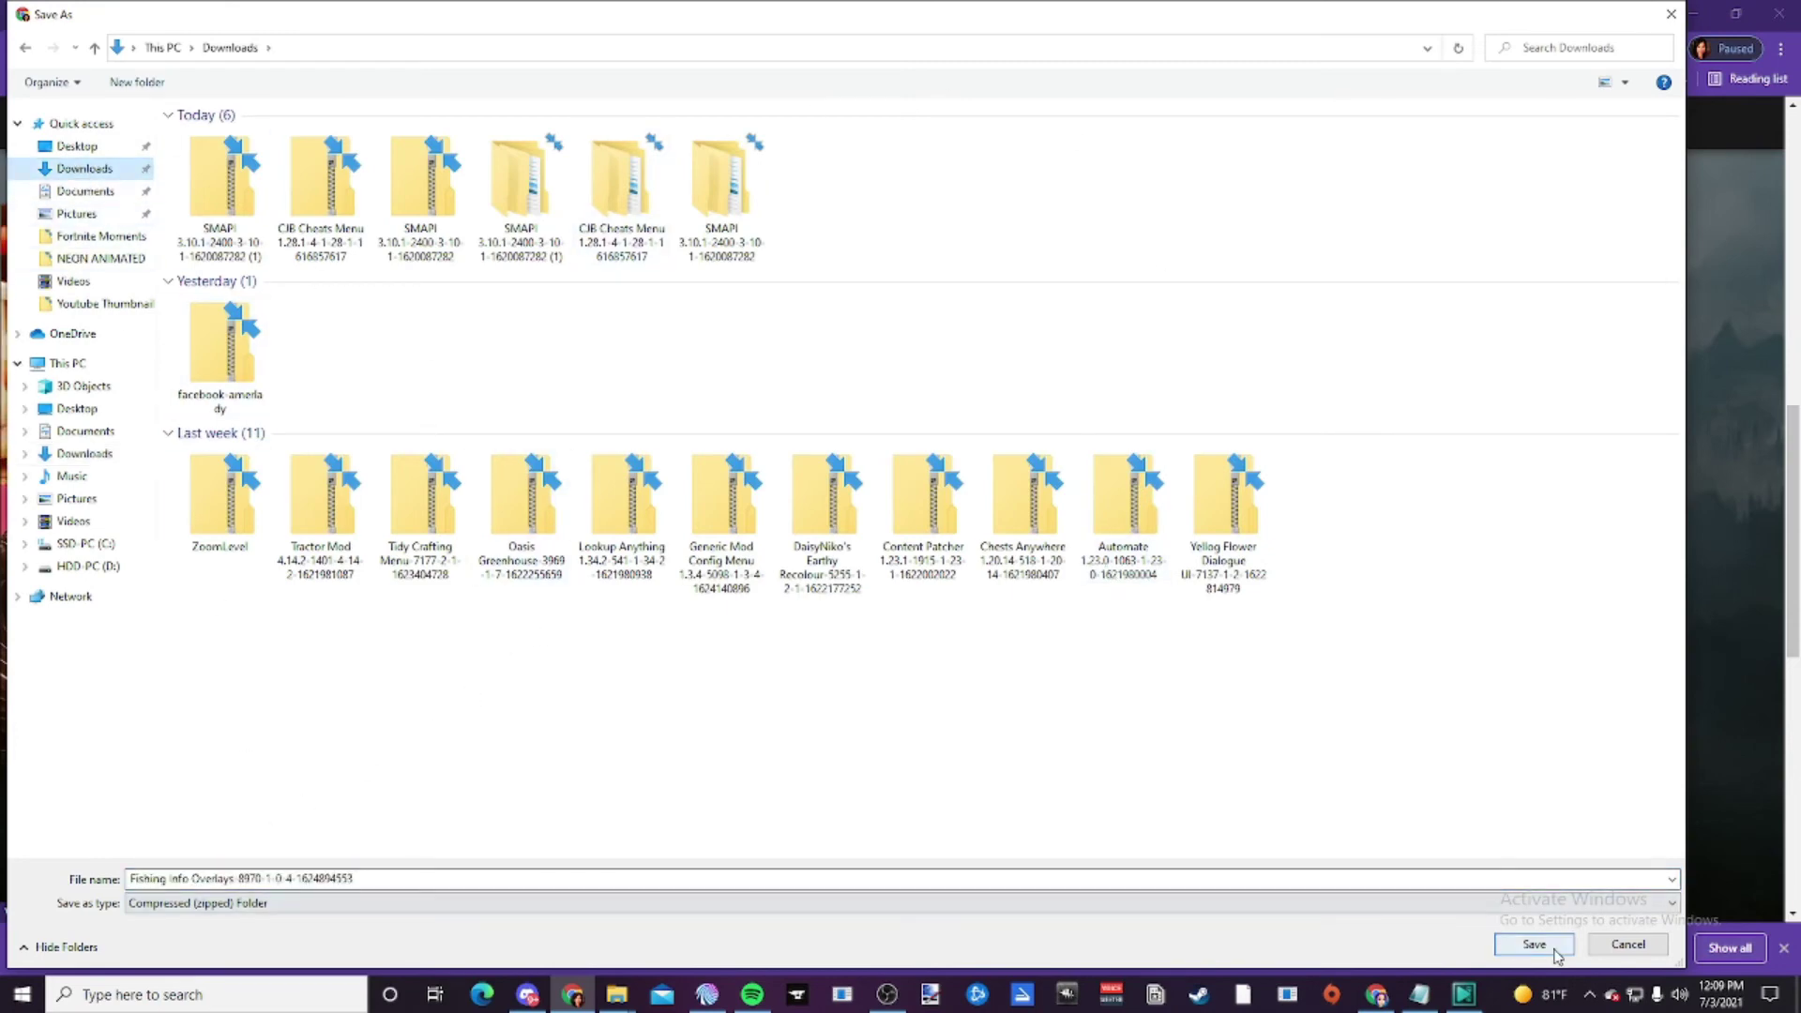
click(1527, 940)
- Show the Fishing Info Overlays zip in its folder, extract all of it to the suggested destination, and move the extracted folder's window aside
click(198, 950)
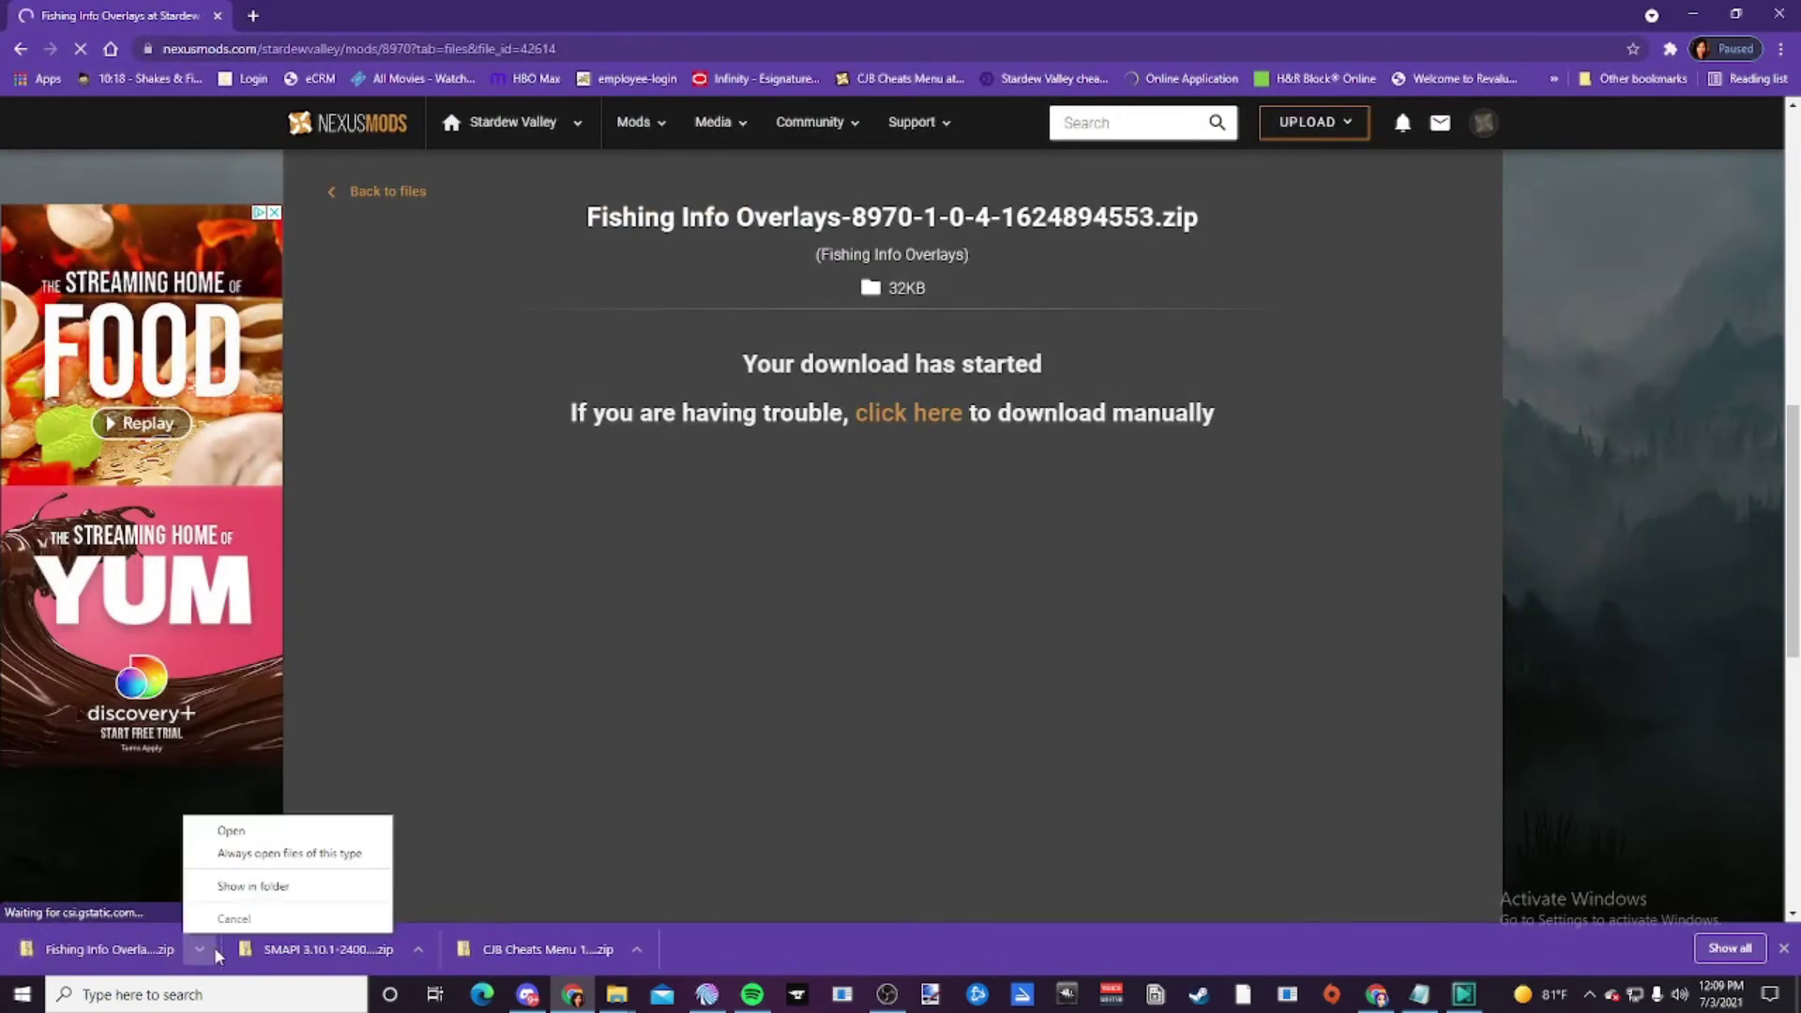
click(244, 888)
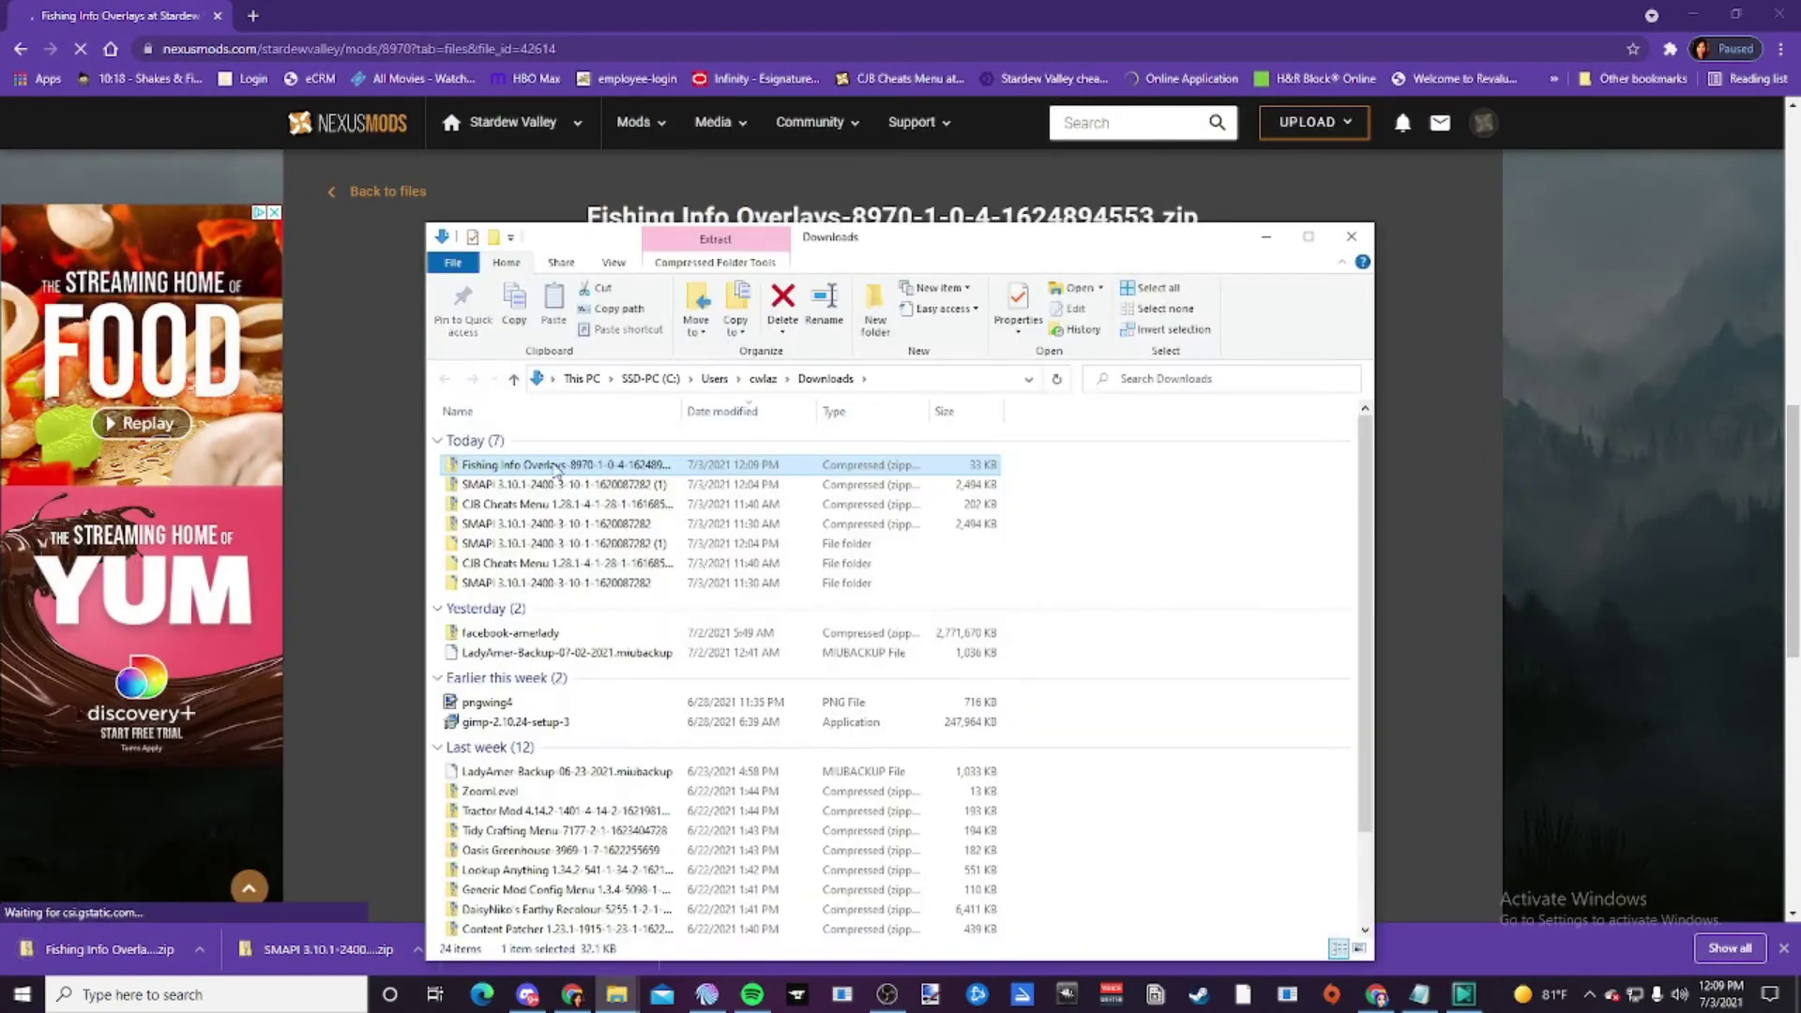
right_click(561, 469)
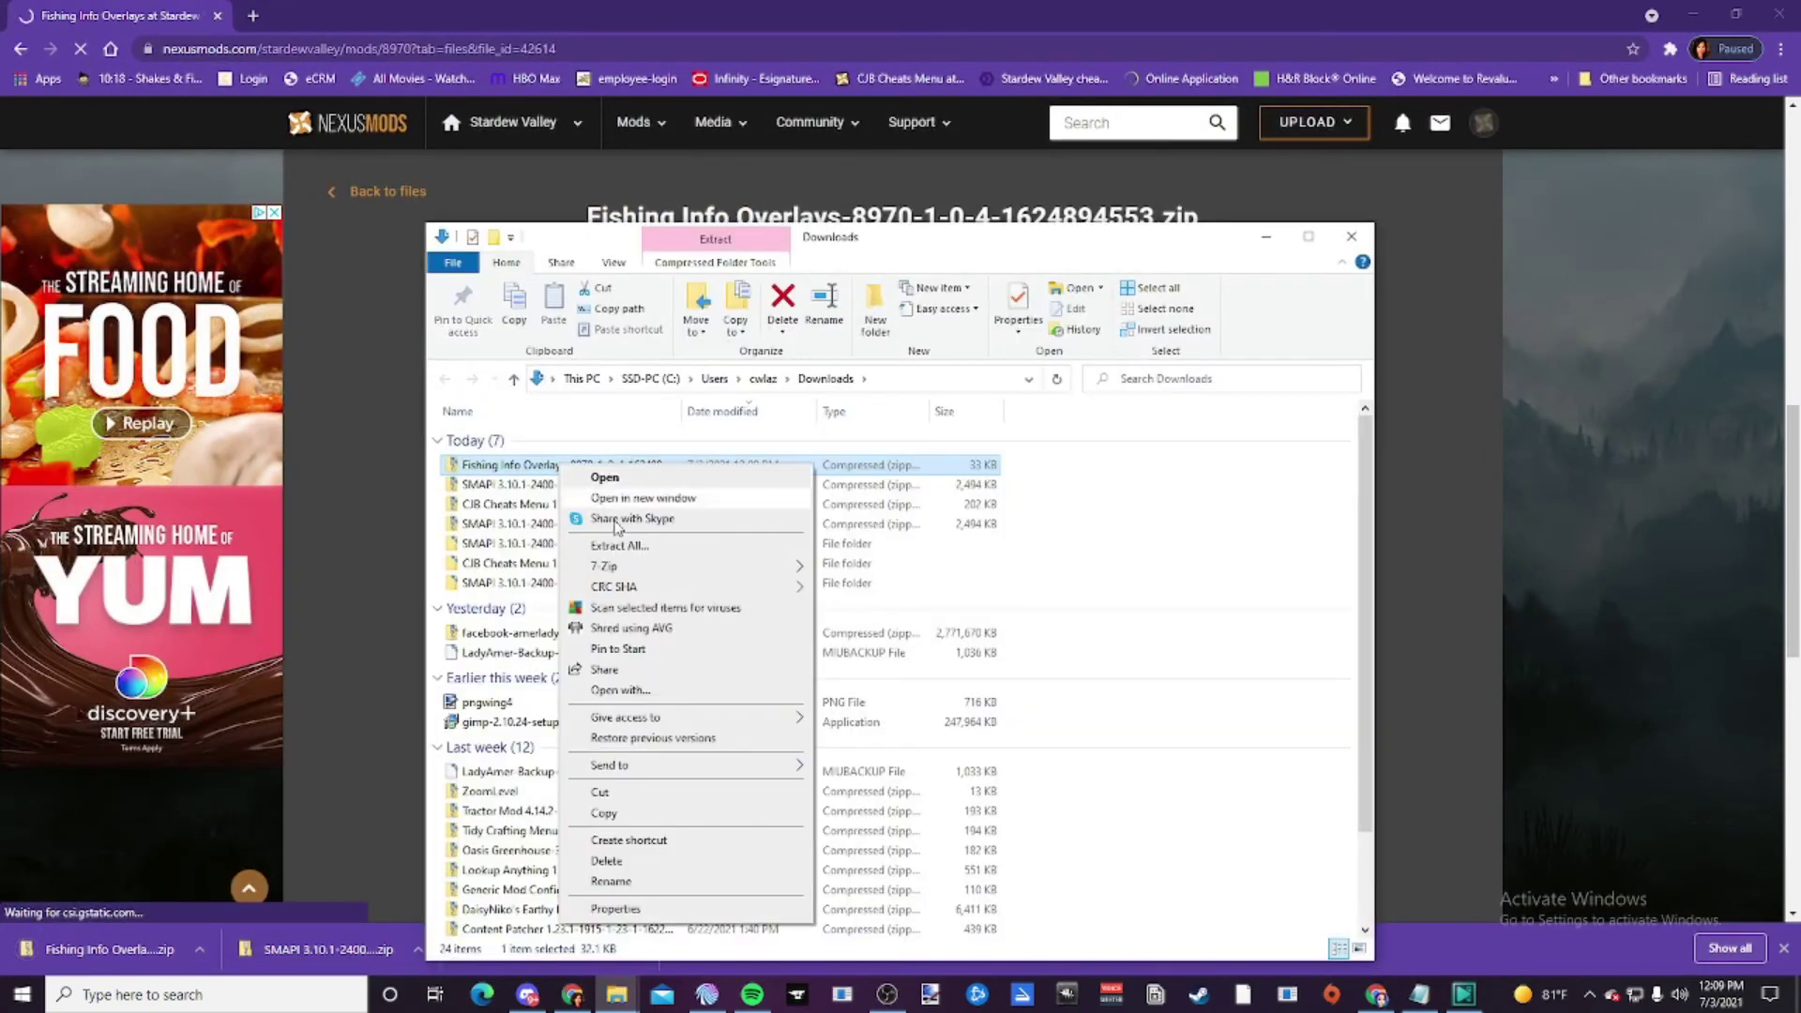
click(672, 549)
click(1067, 676)
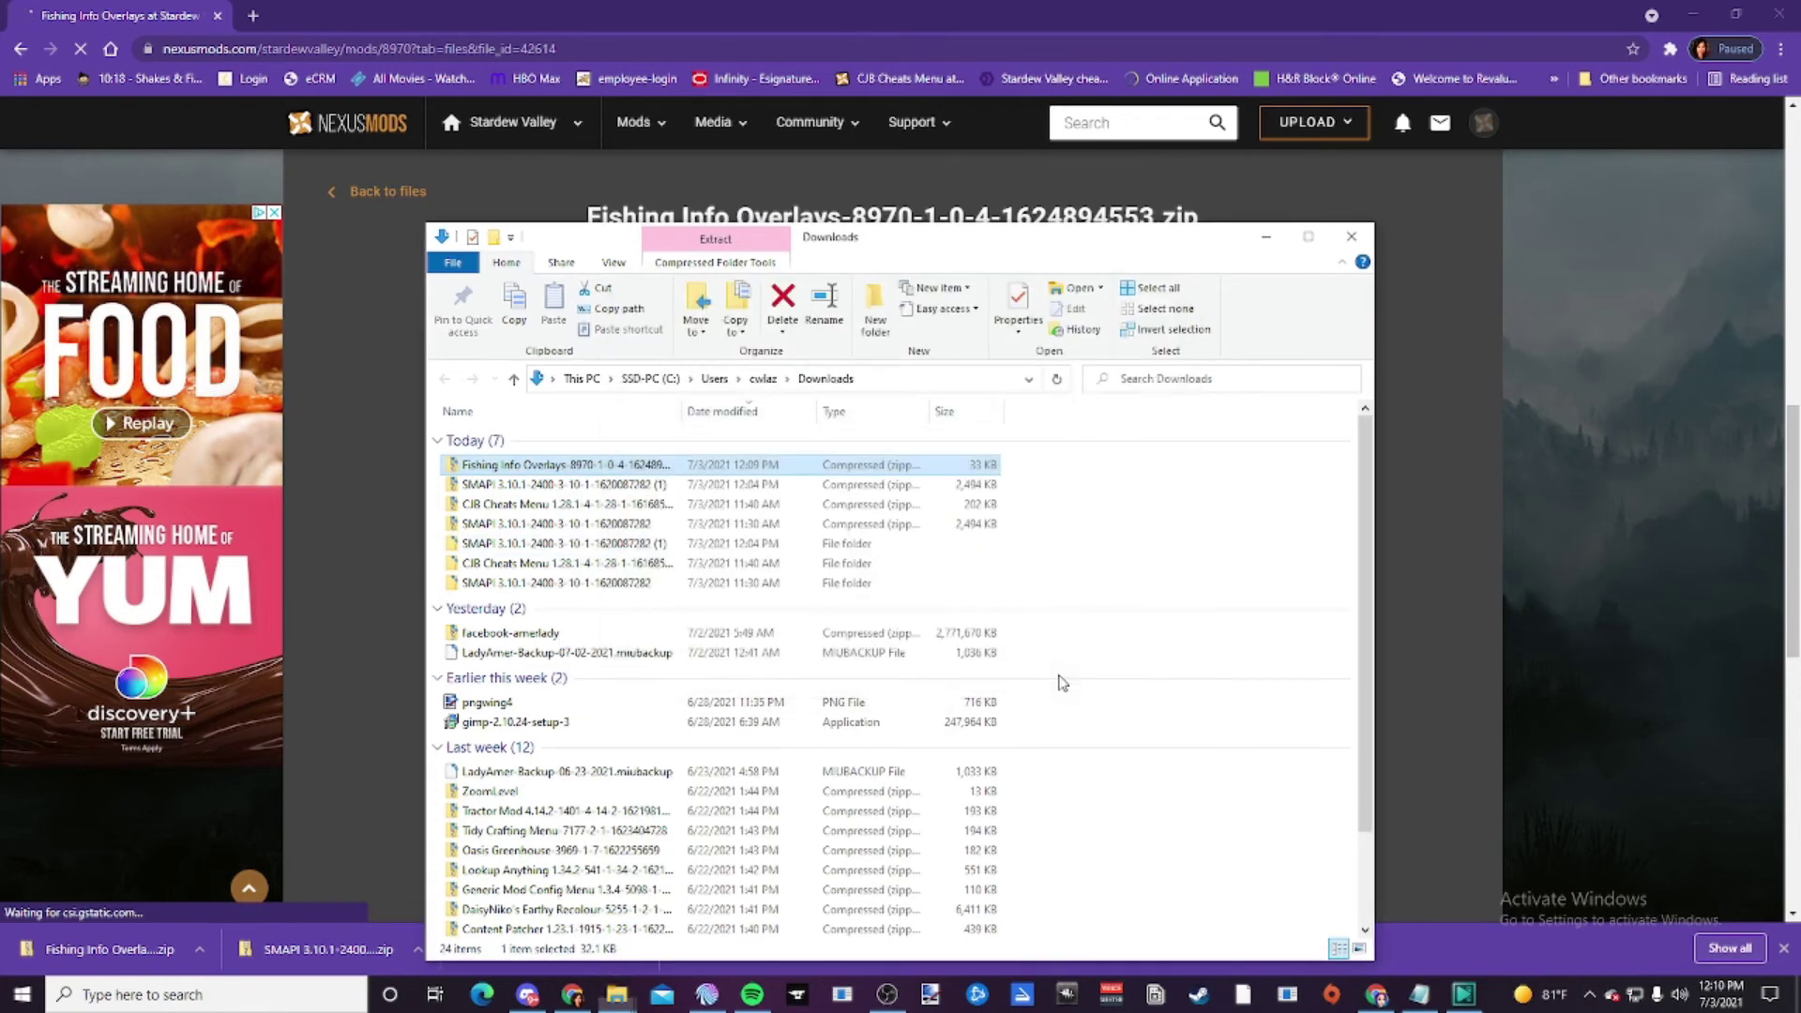
drag(863, 25, 589, 152)
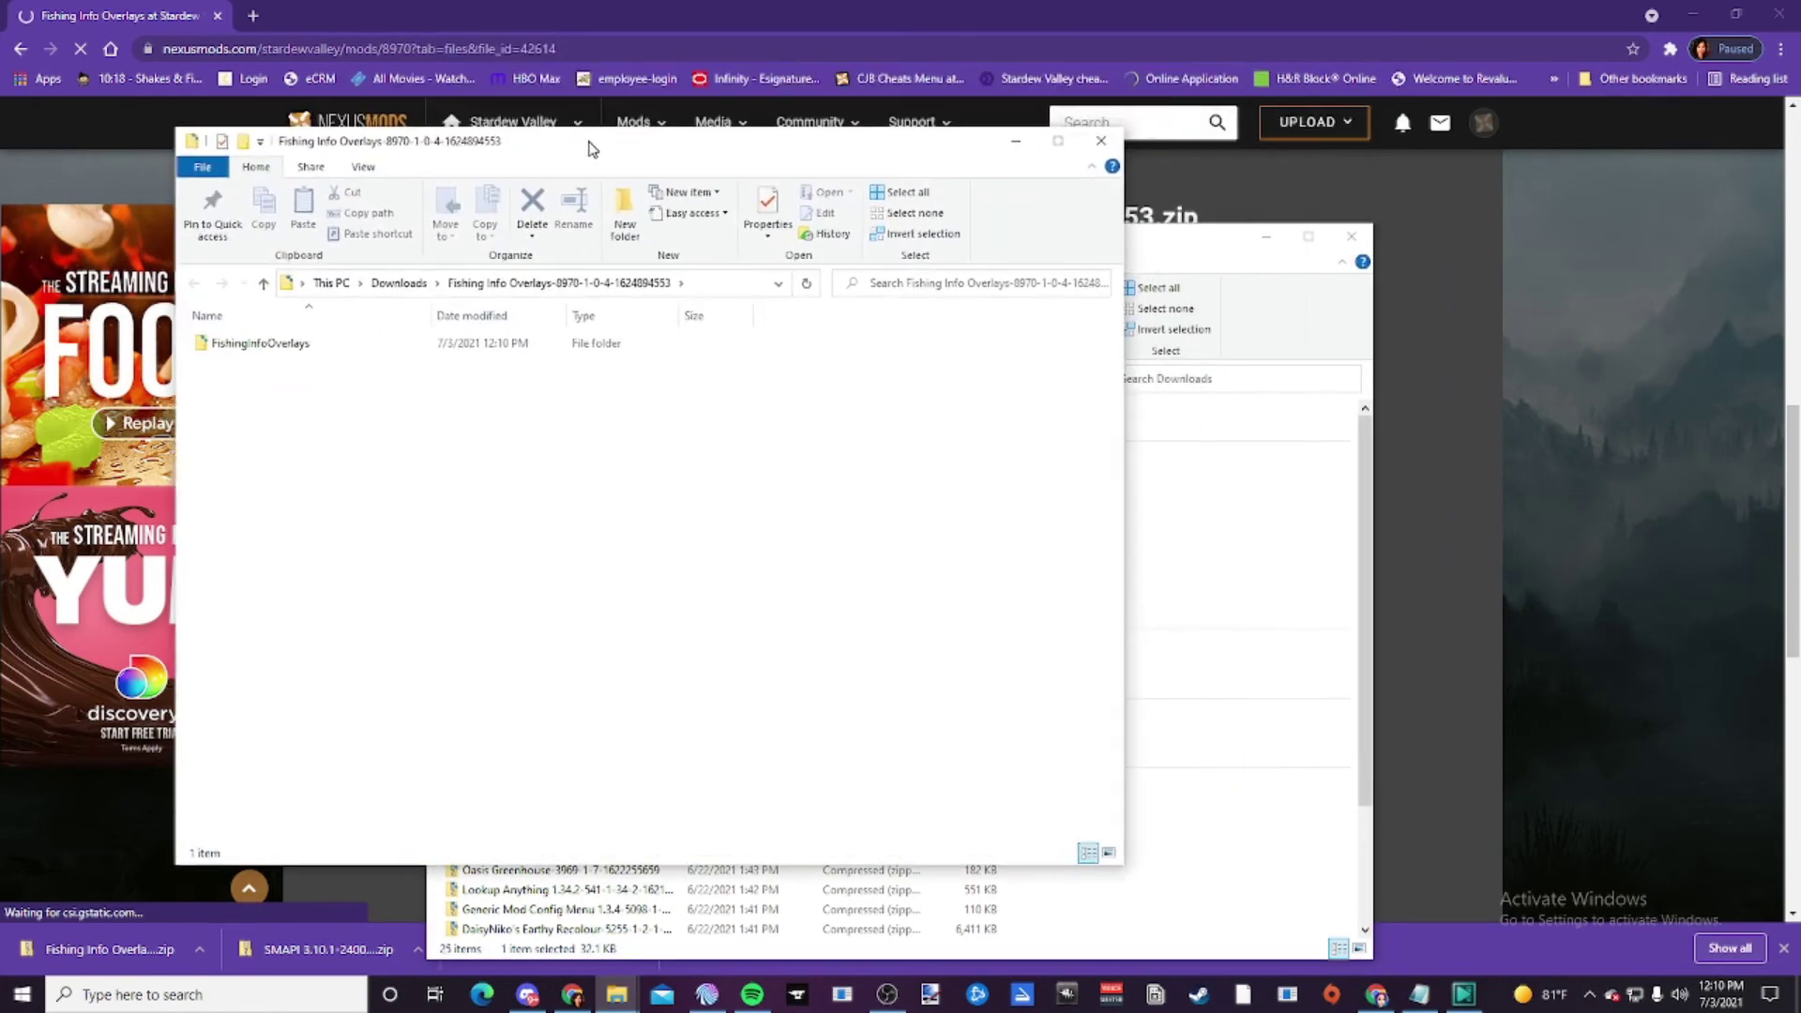
- Select the extracted FishingInfoOverlays folder, bring up the HDD-PC (D:) window, and place it beside the extracted folder's window
click(291, 348)
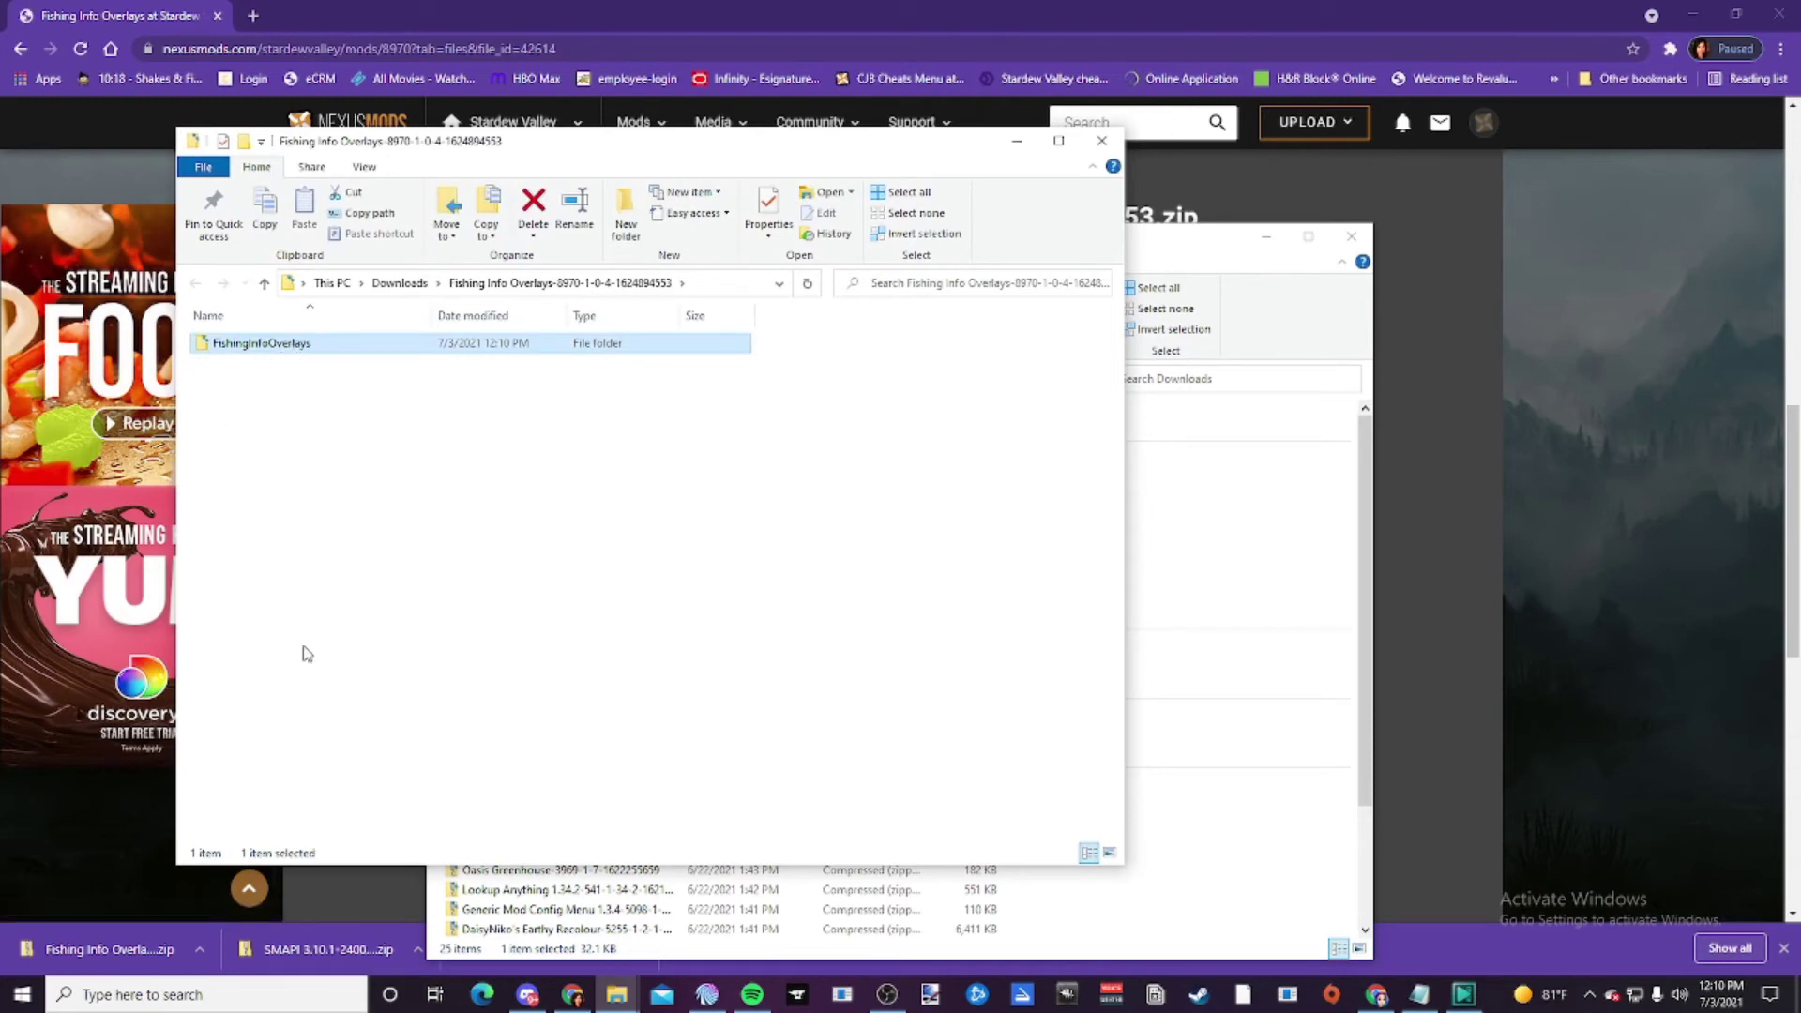
click(622, 1002)
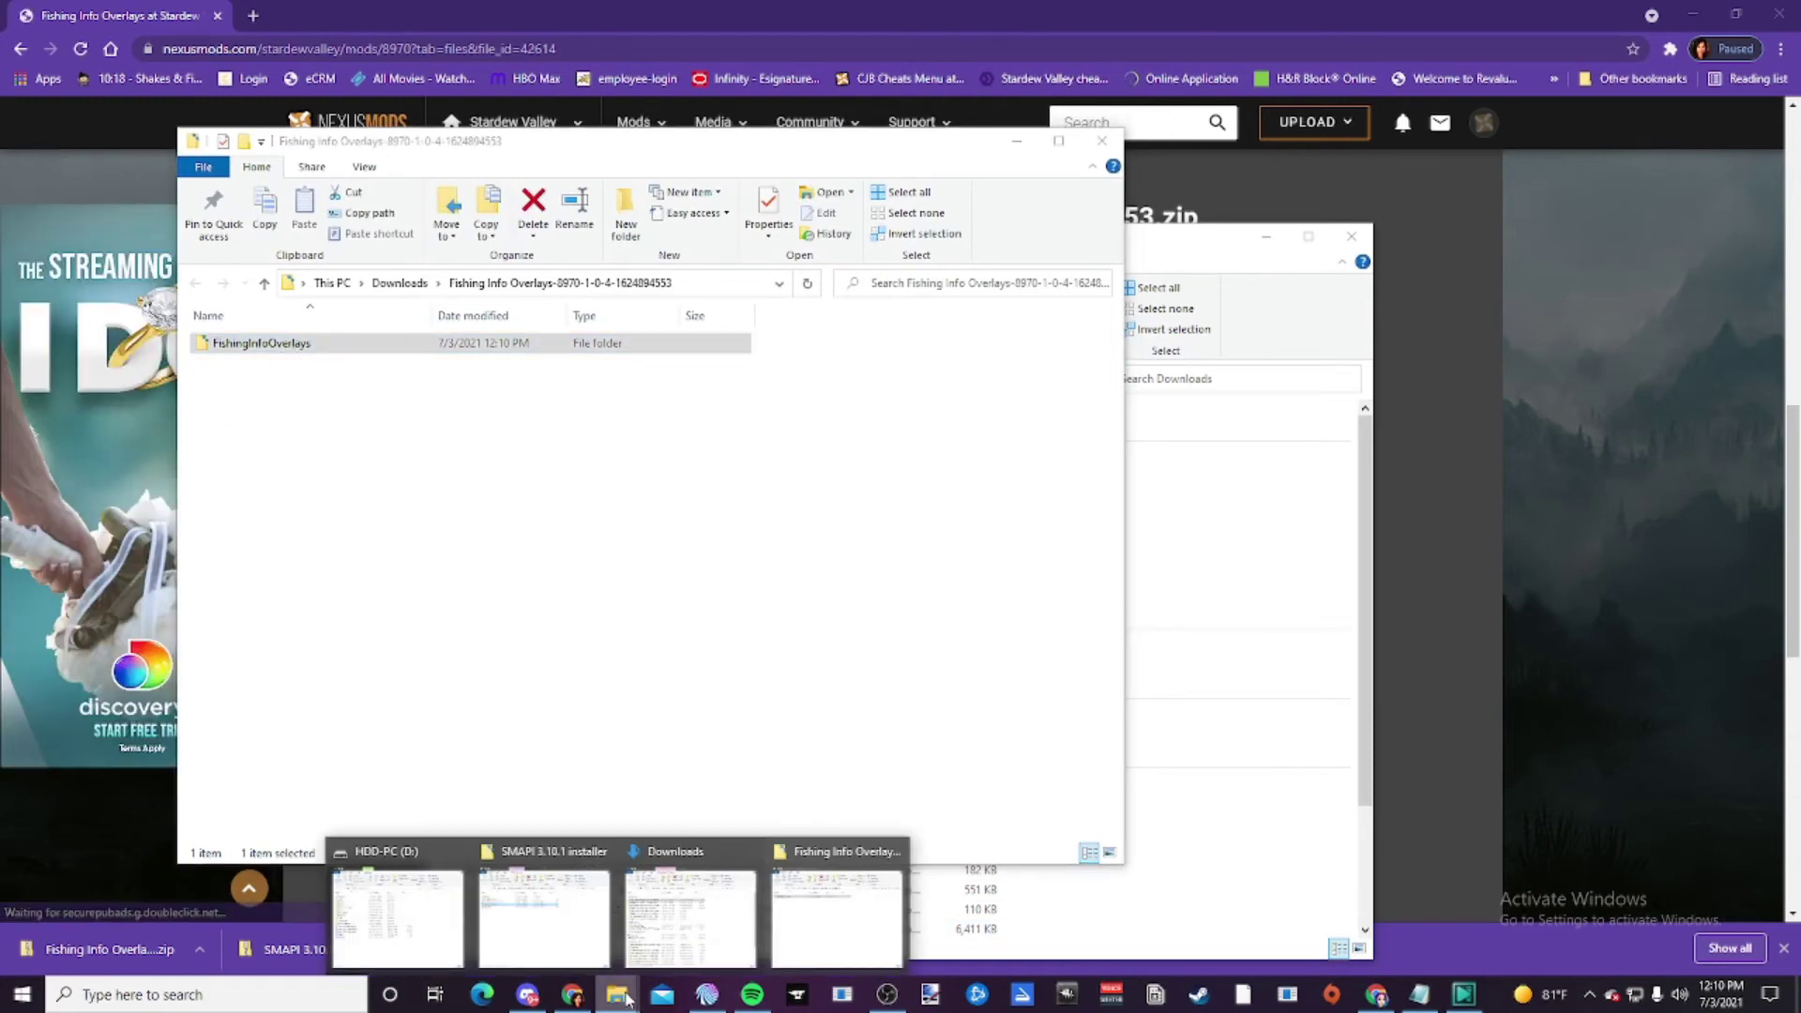
click(419, 941)
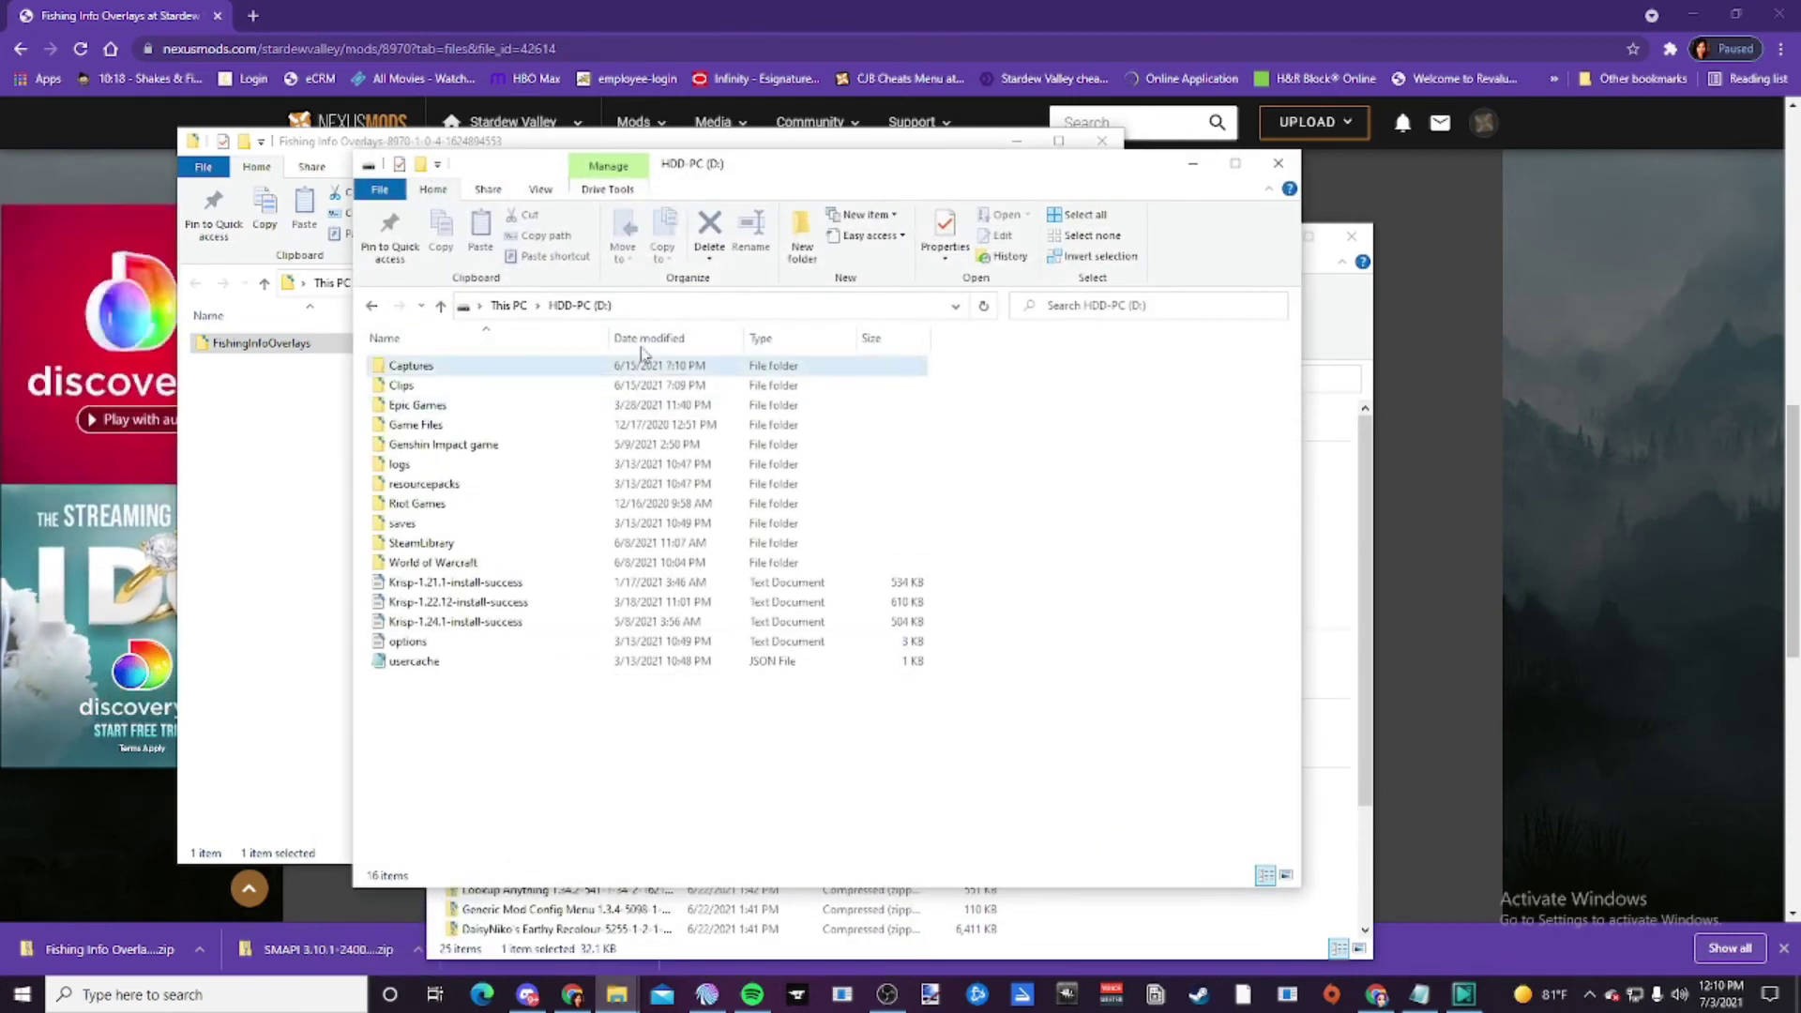
drag(675, 171, 1154, 231)
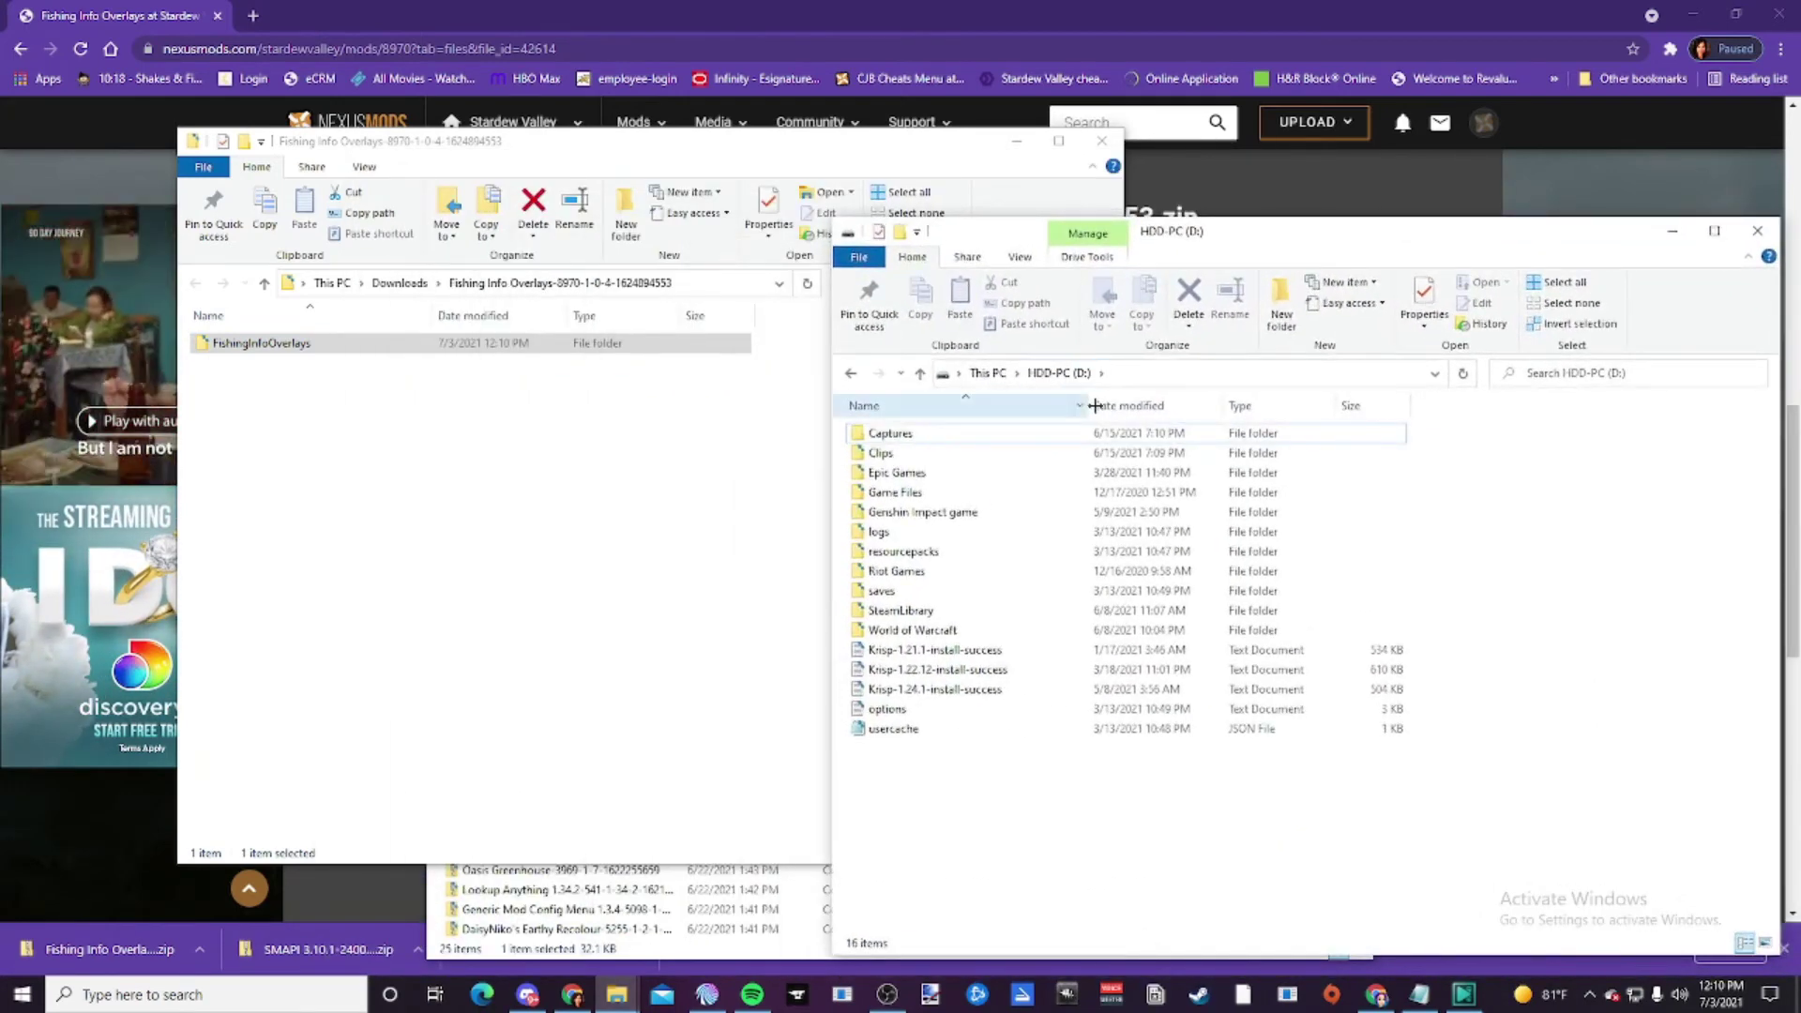
- Go from This PC through HDD-PC (D:), SteamLibrary, steamapps, common and Stardew Valley to the Mods folder
click(988, 374)
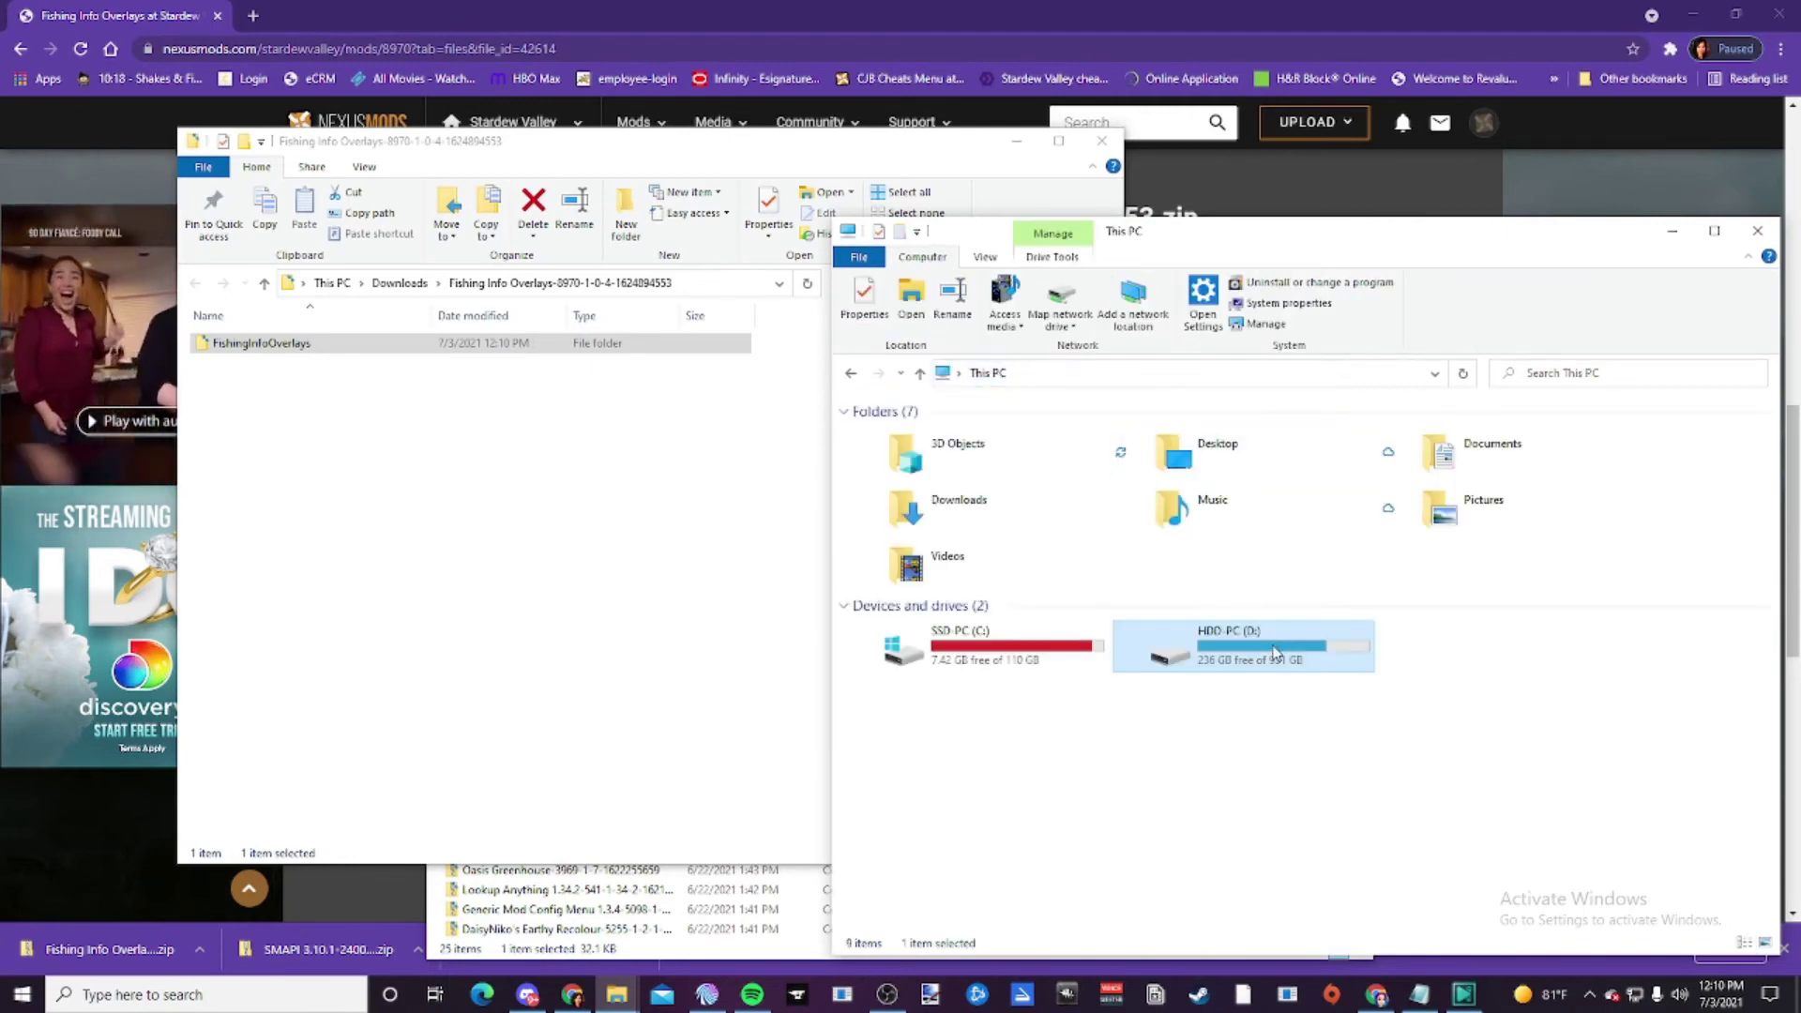
double_click(1257, 651)
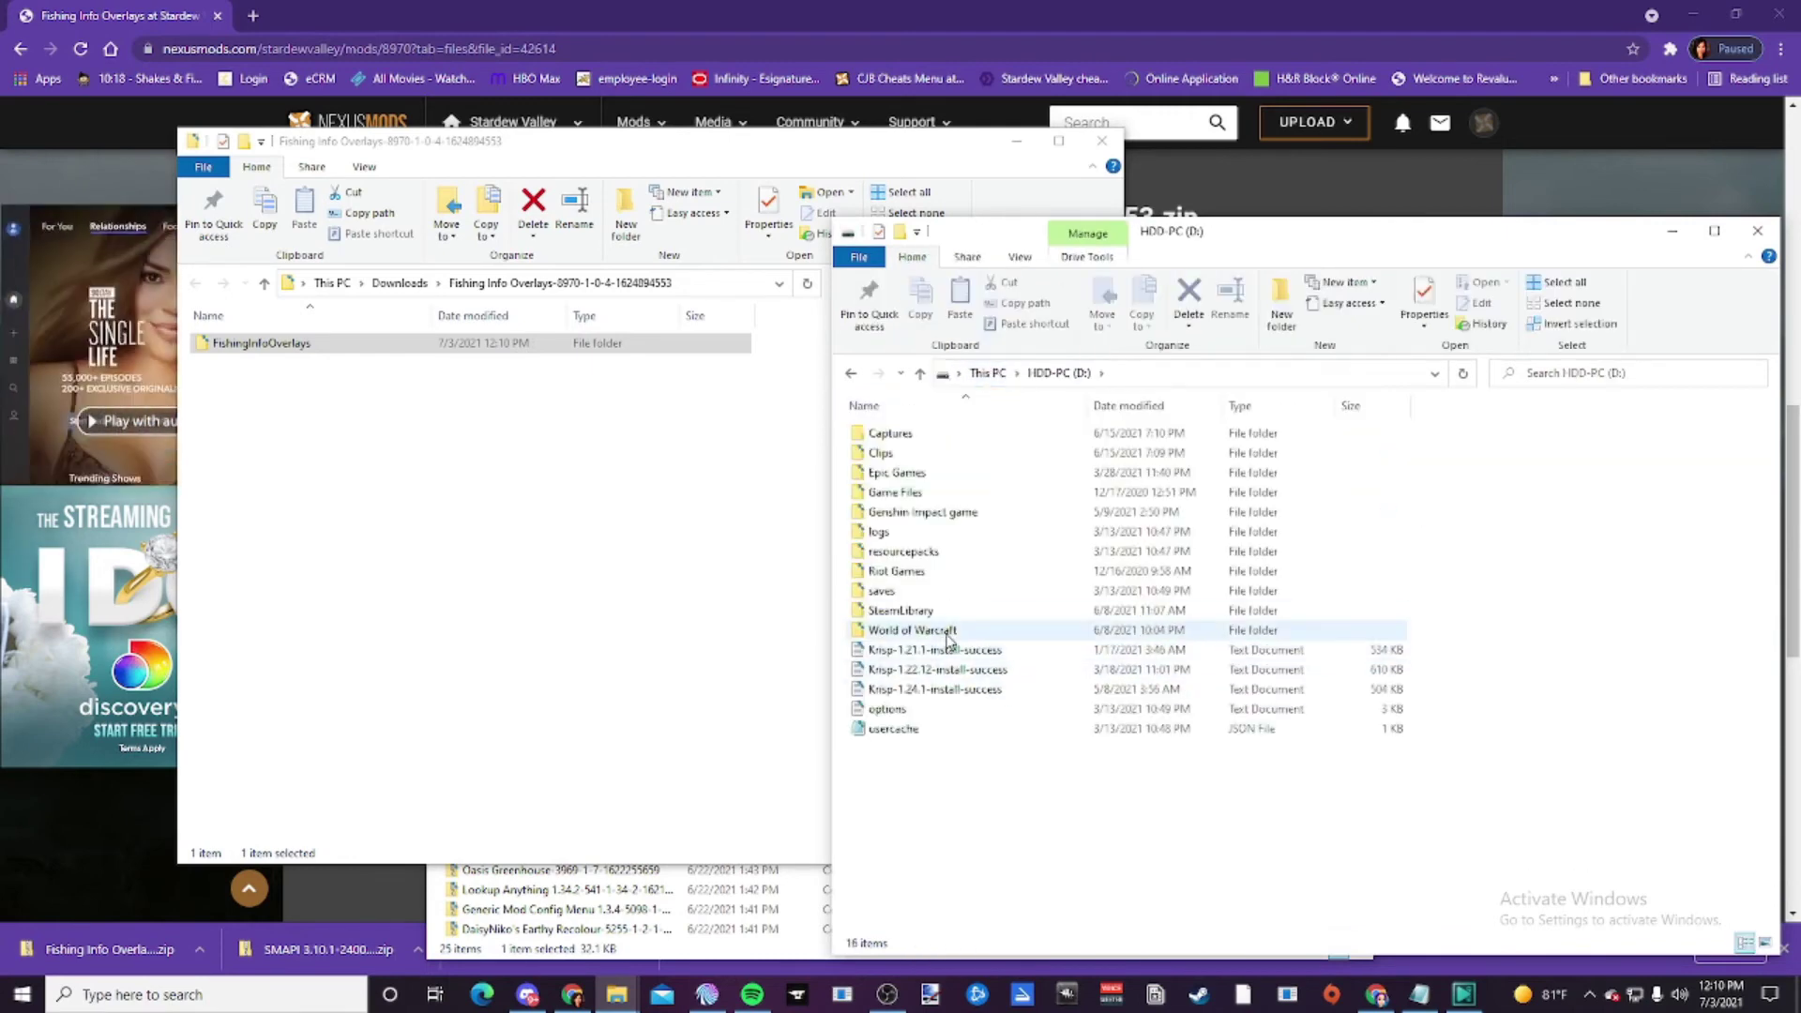
double_click(924, 610)
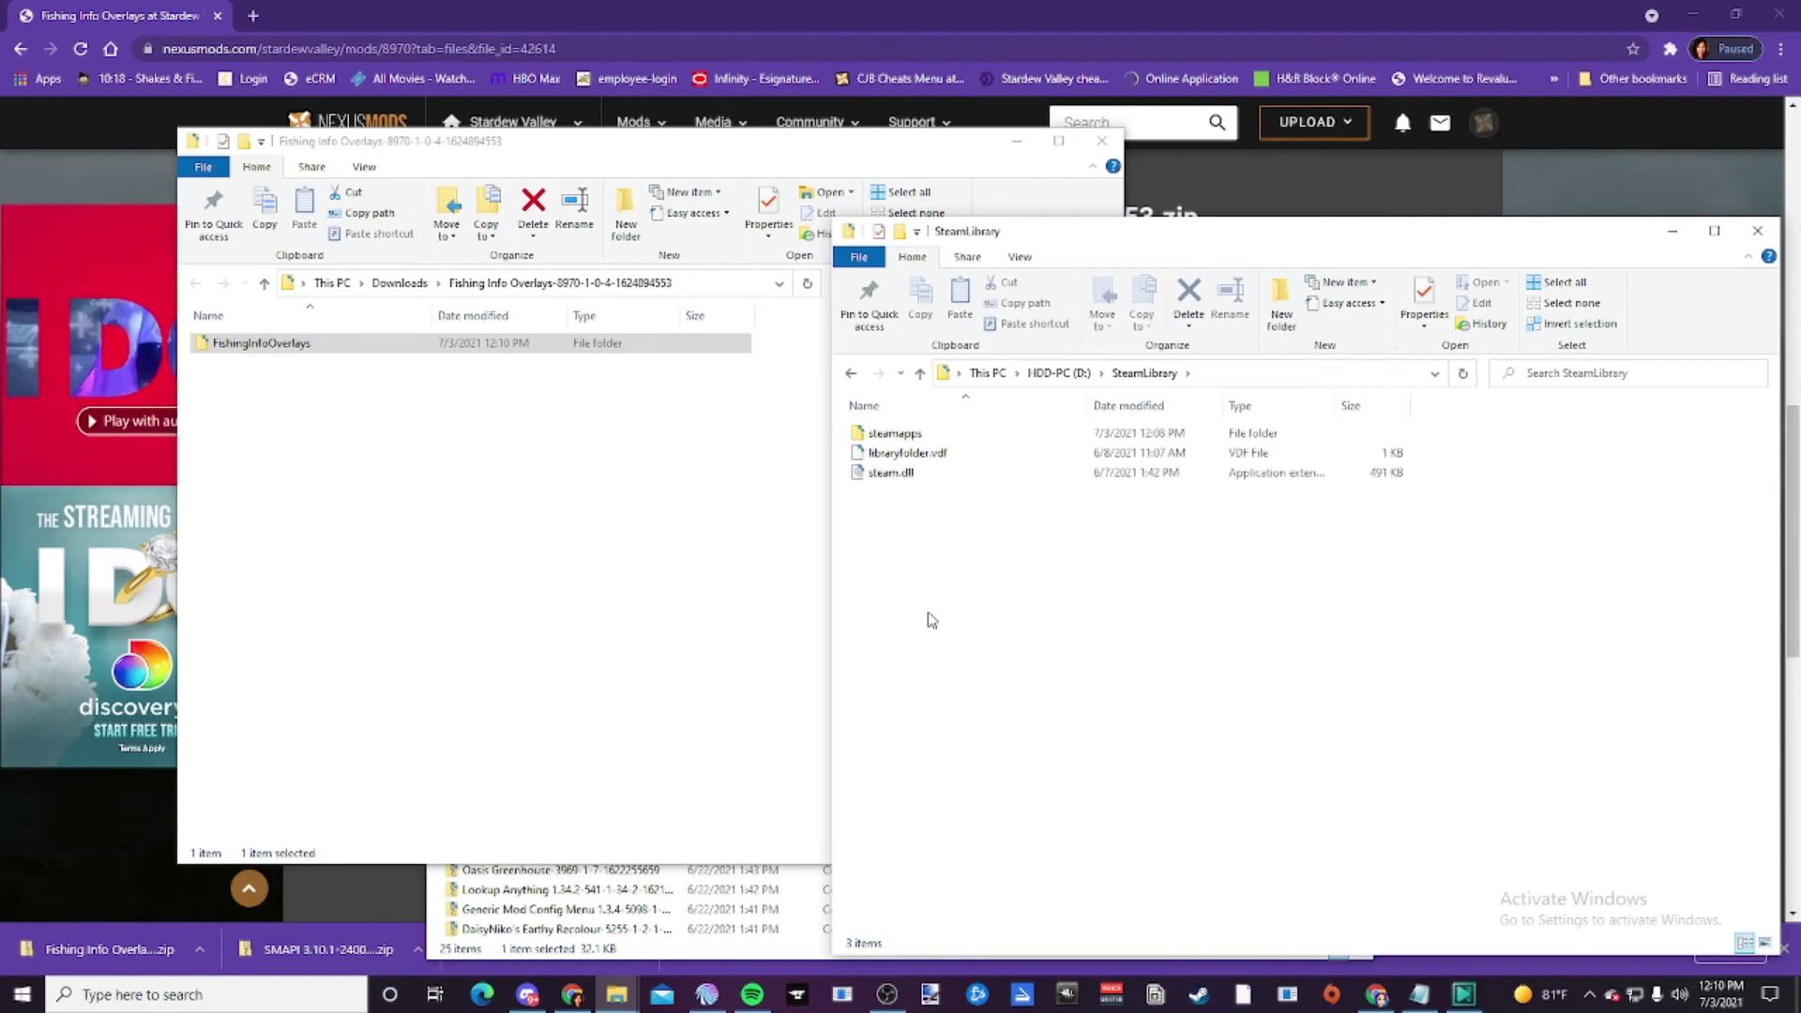
double_click(927, 434)
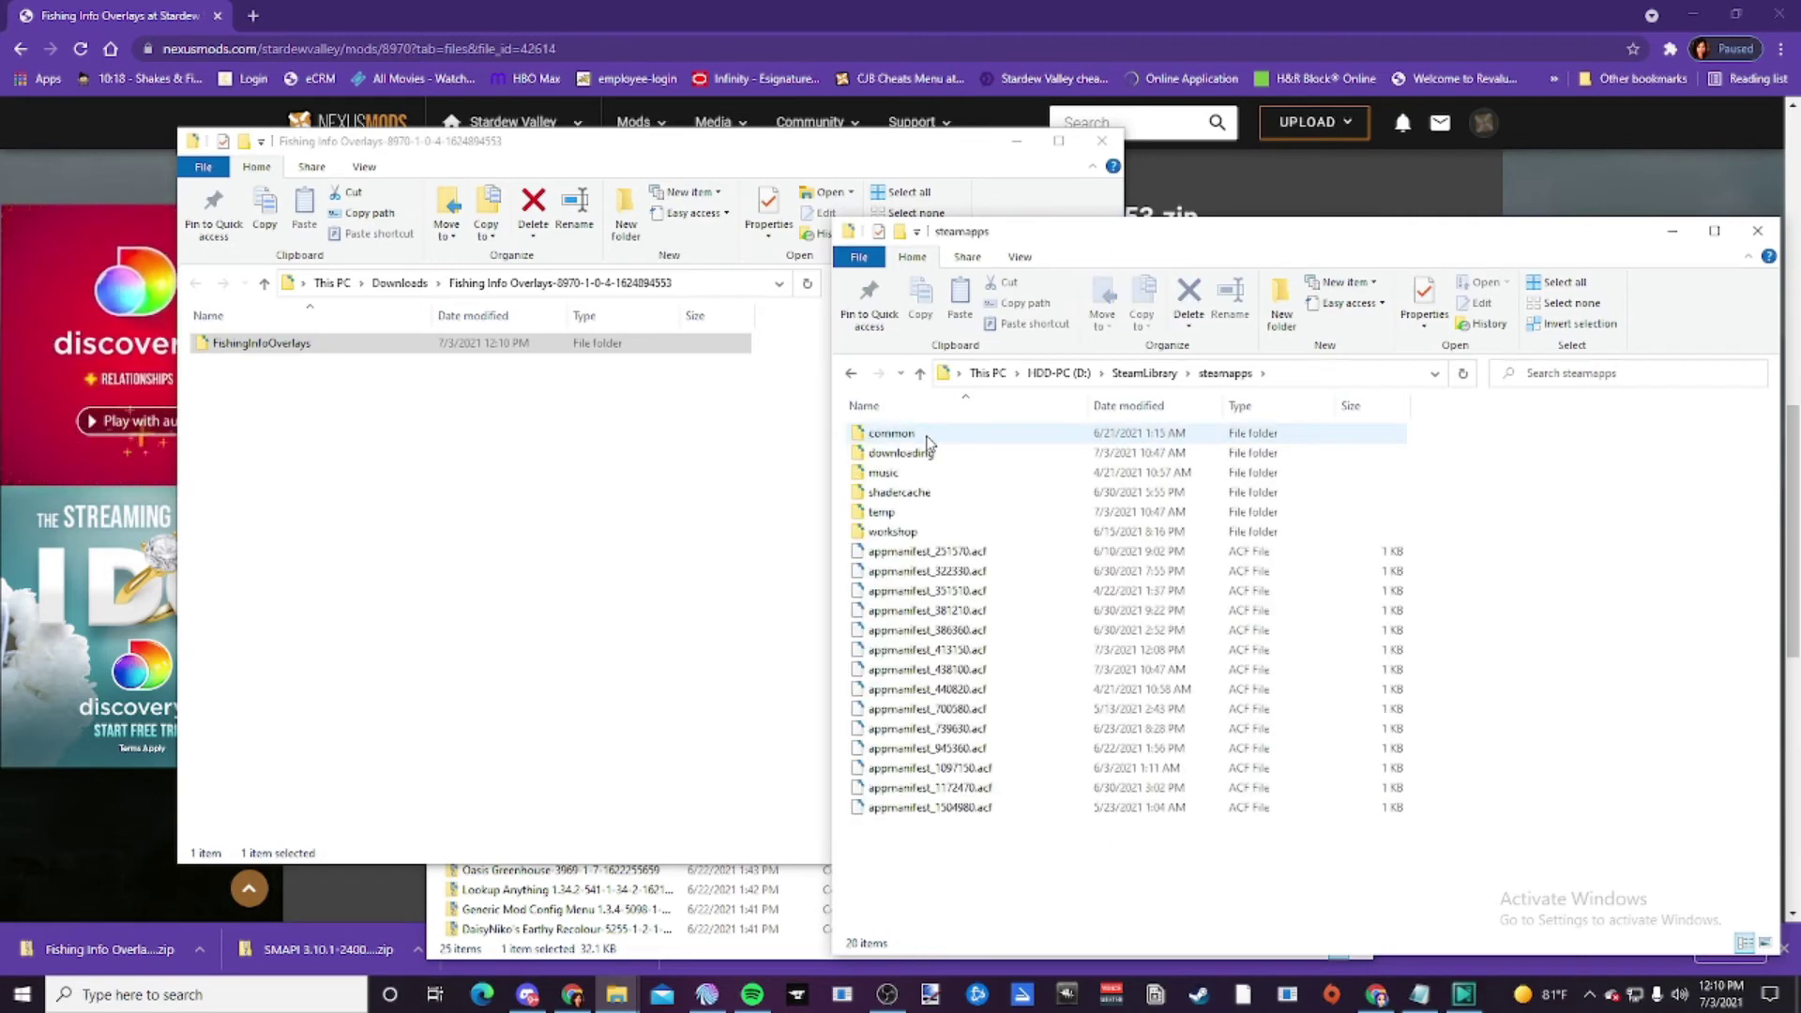
double_click(903, 435)
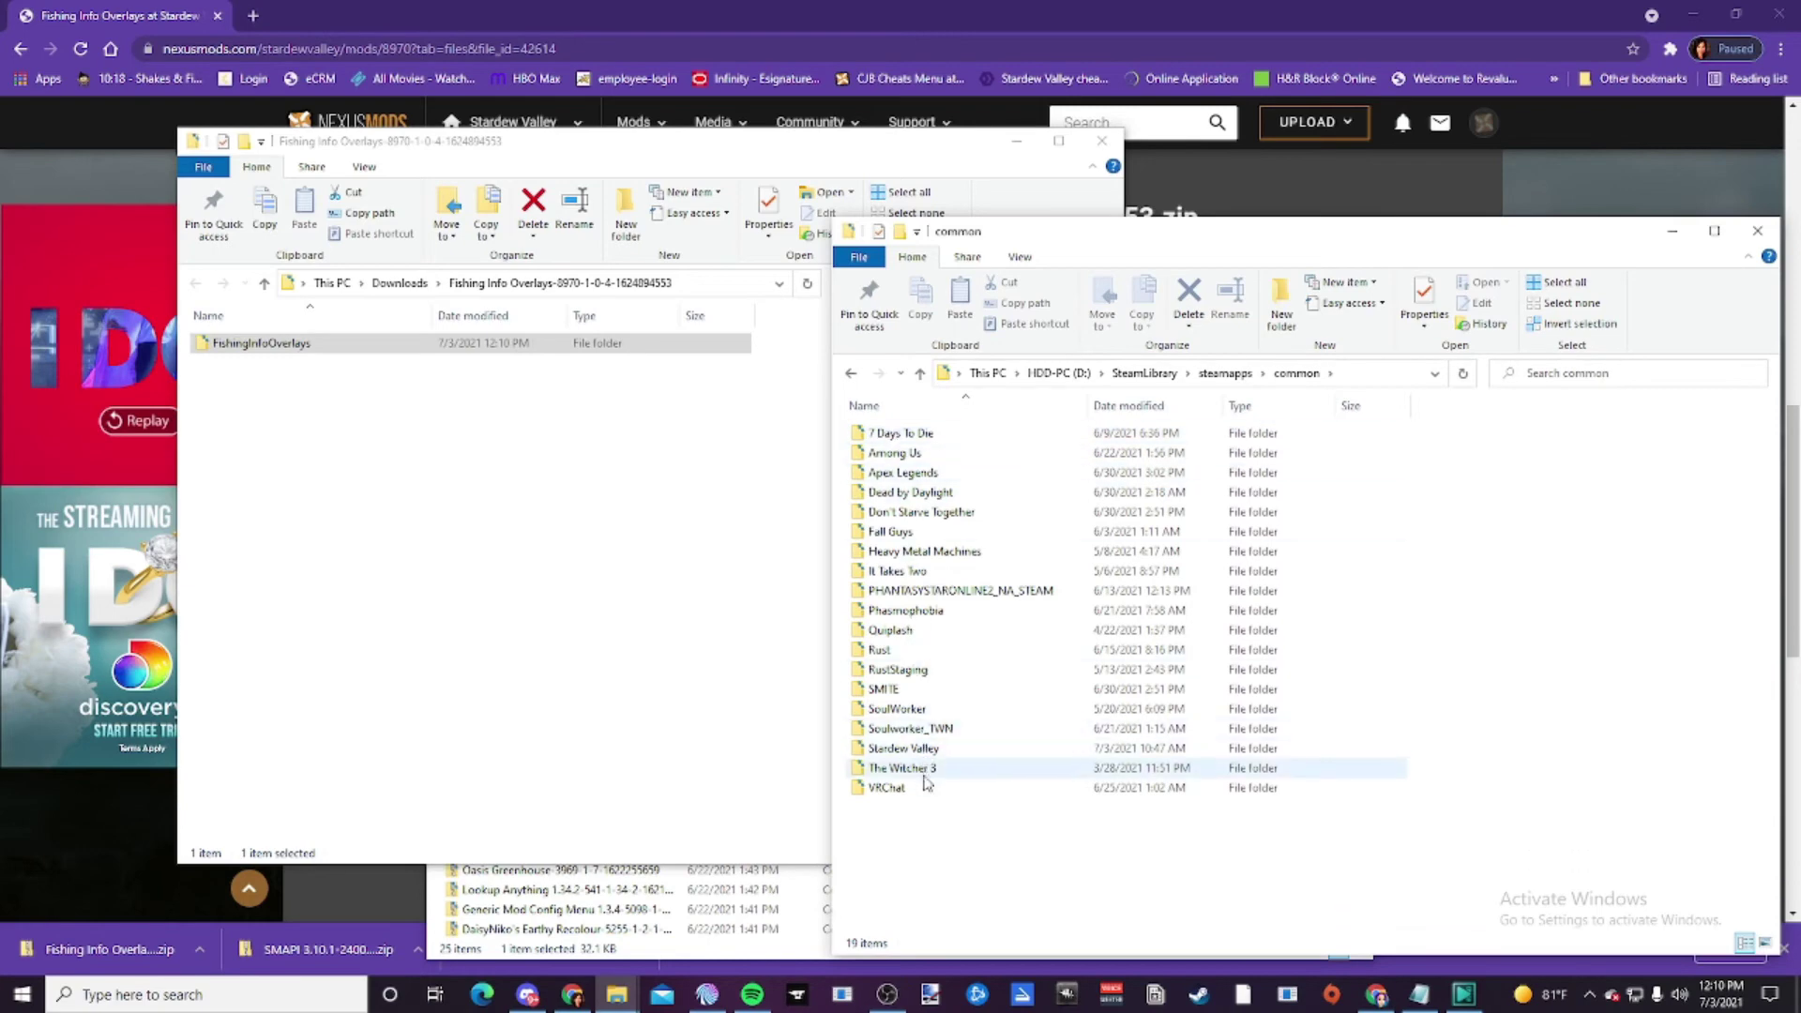
click(899, 750)
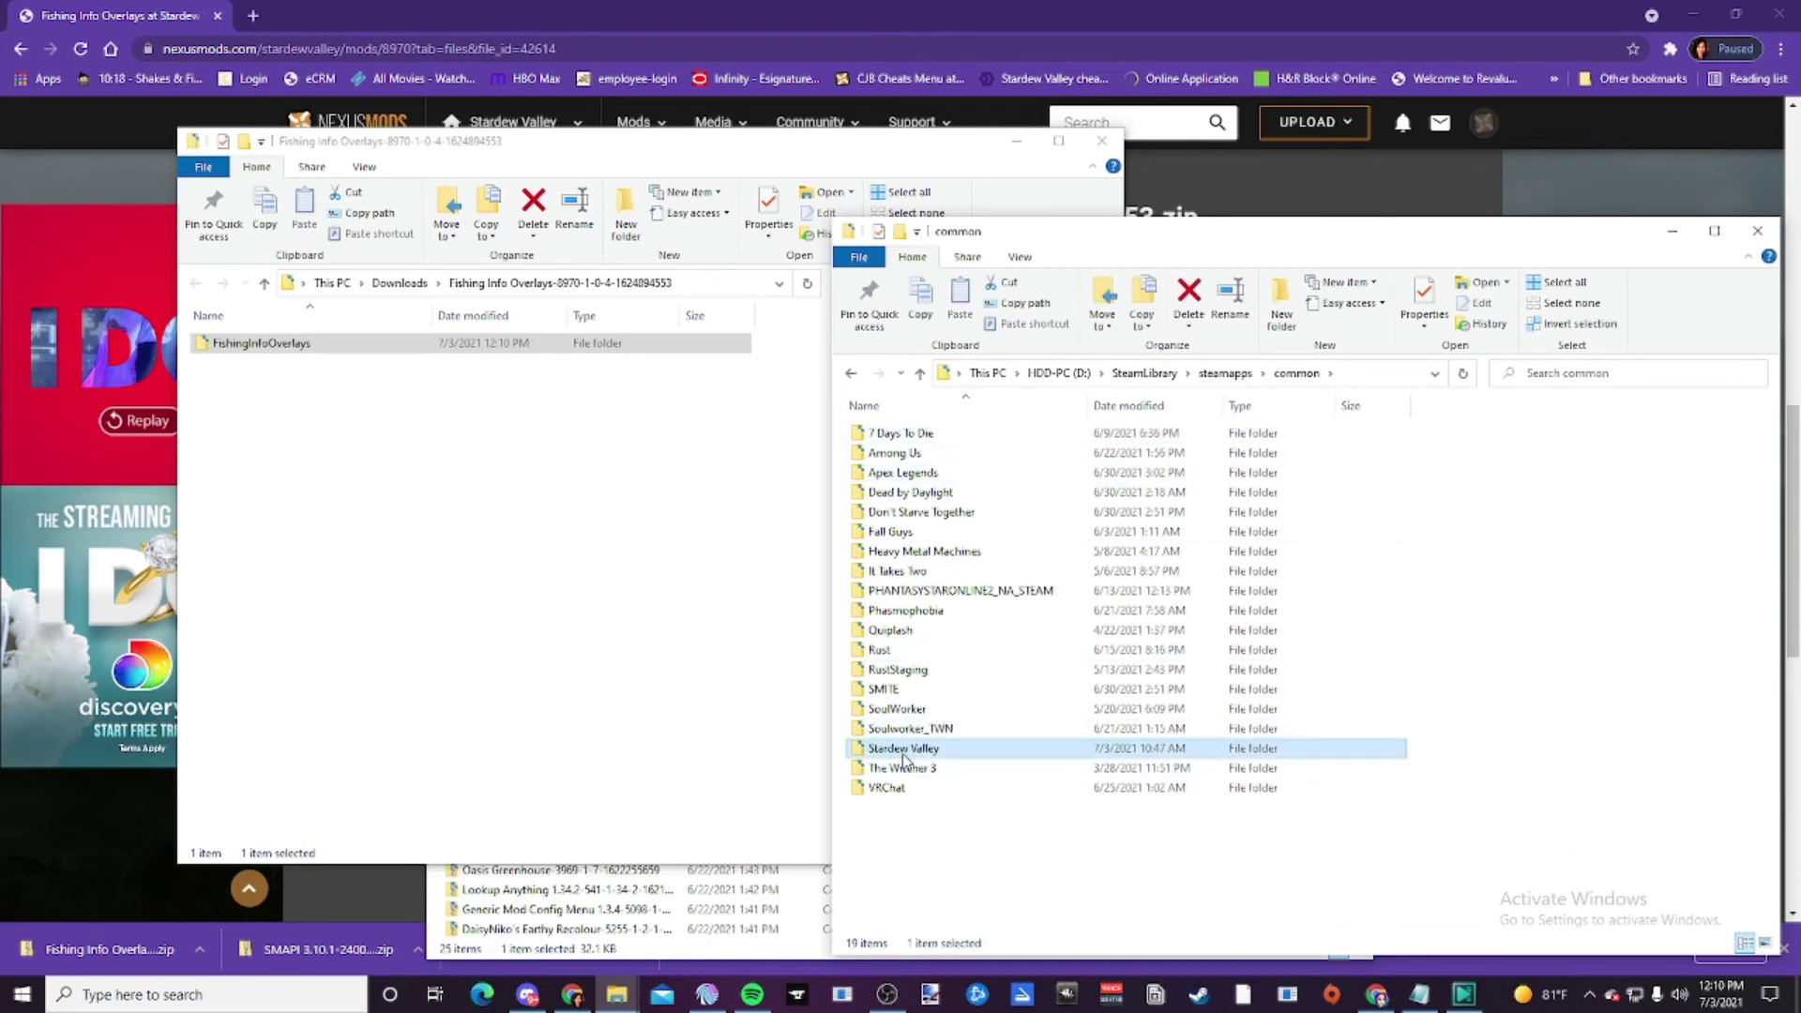
double_click(902, 750)
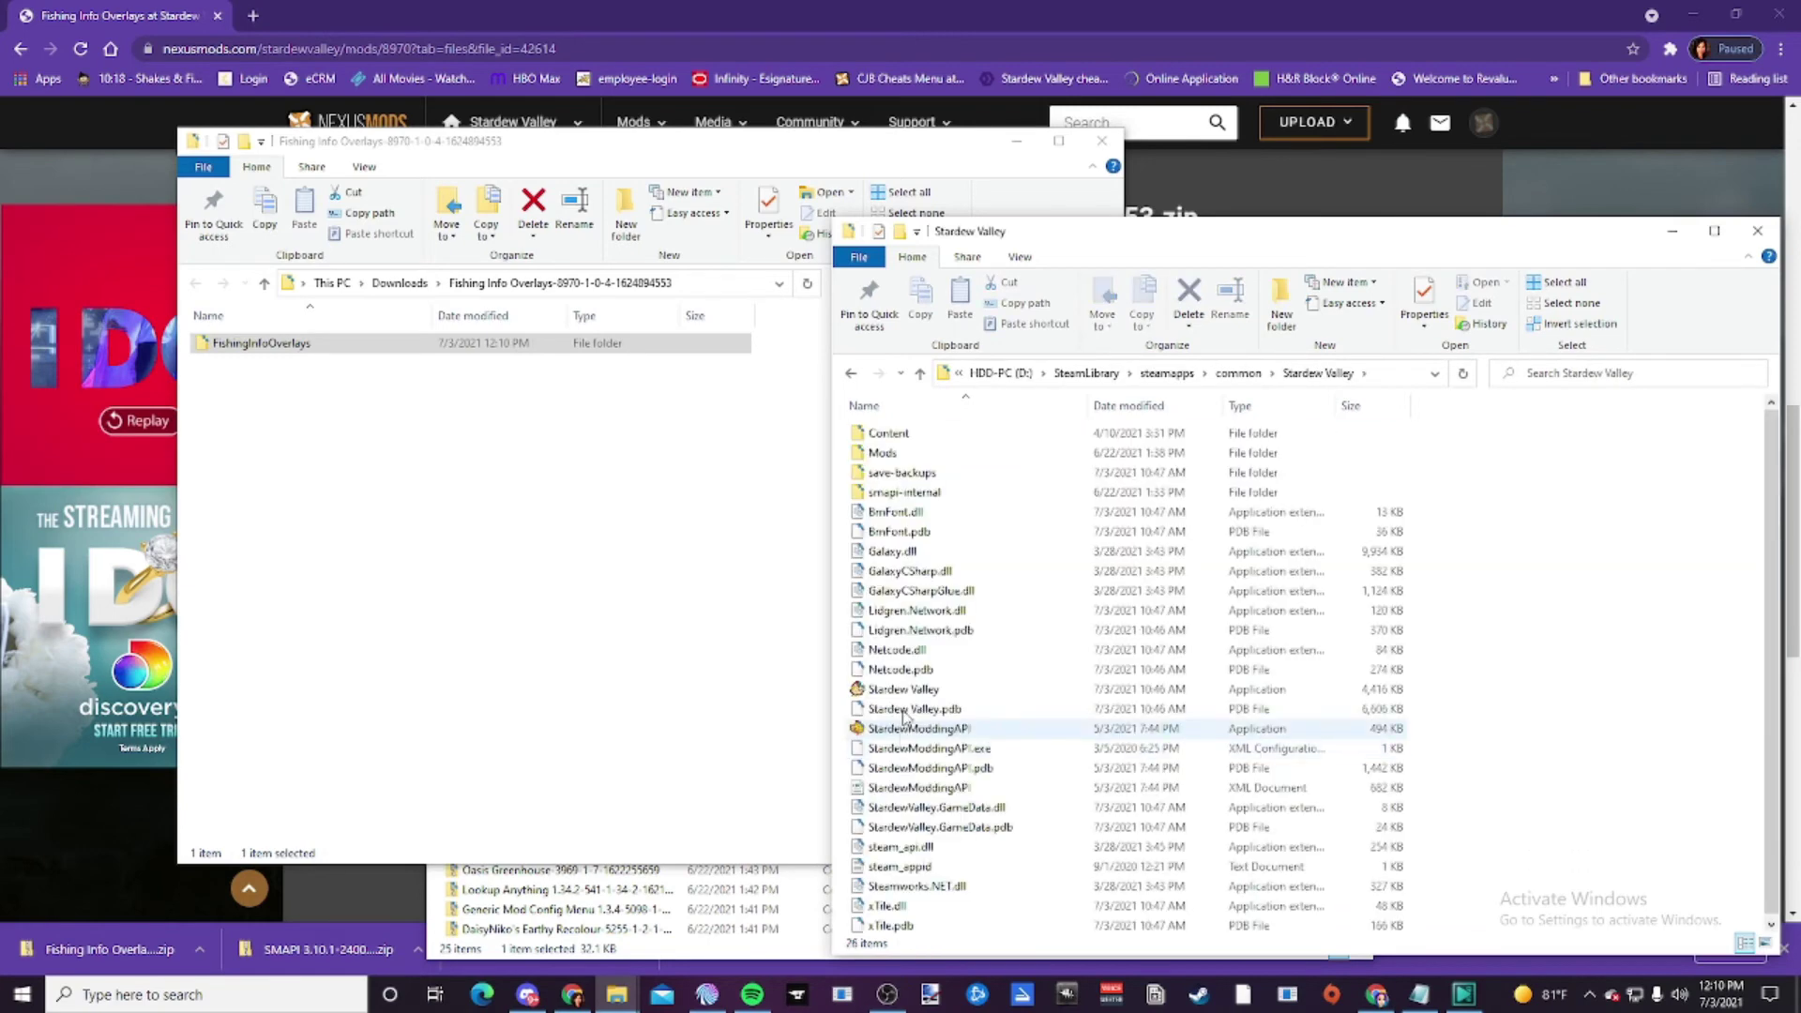
double_click(891, 454)
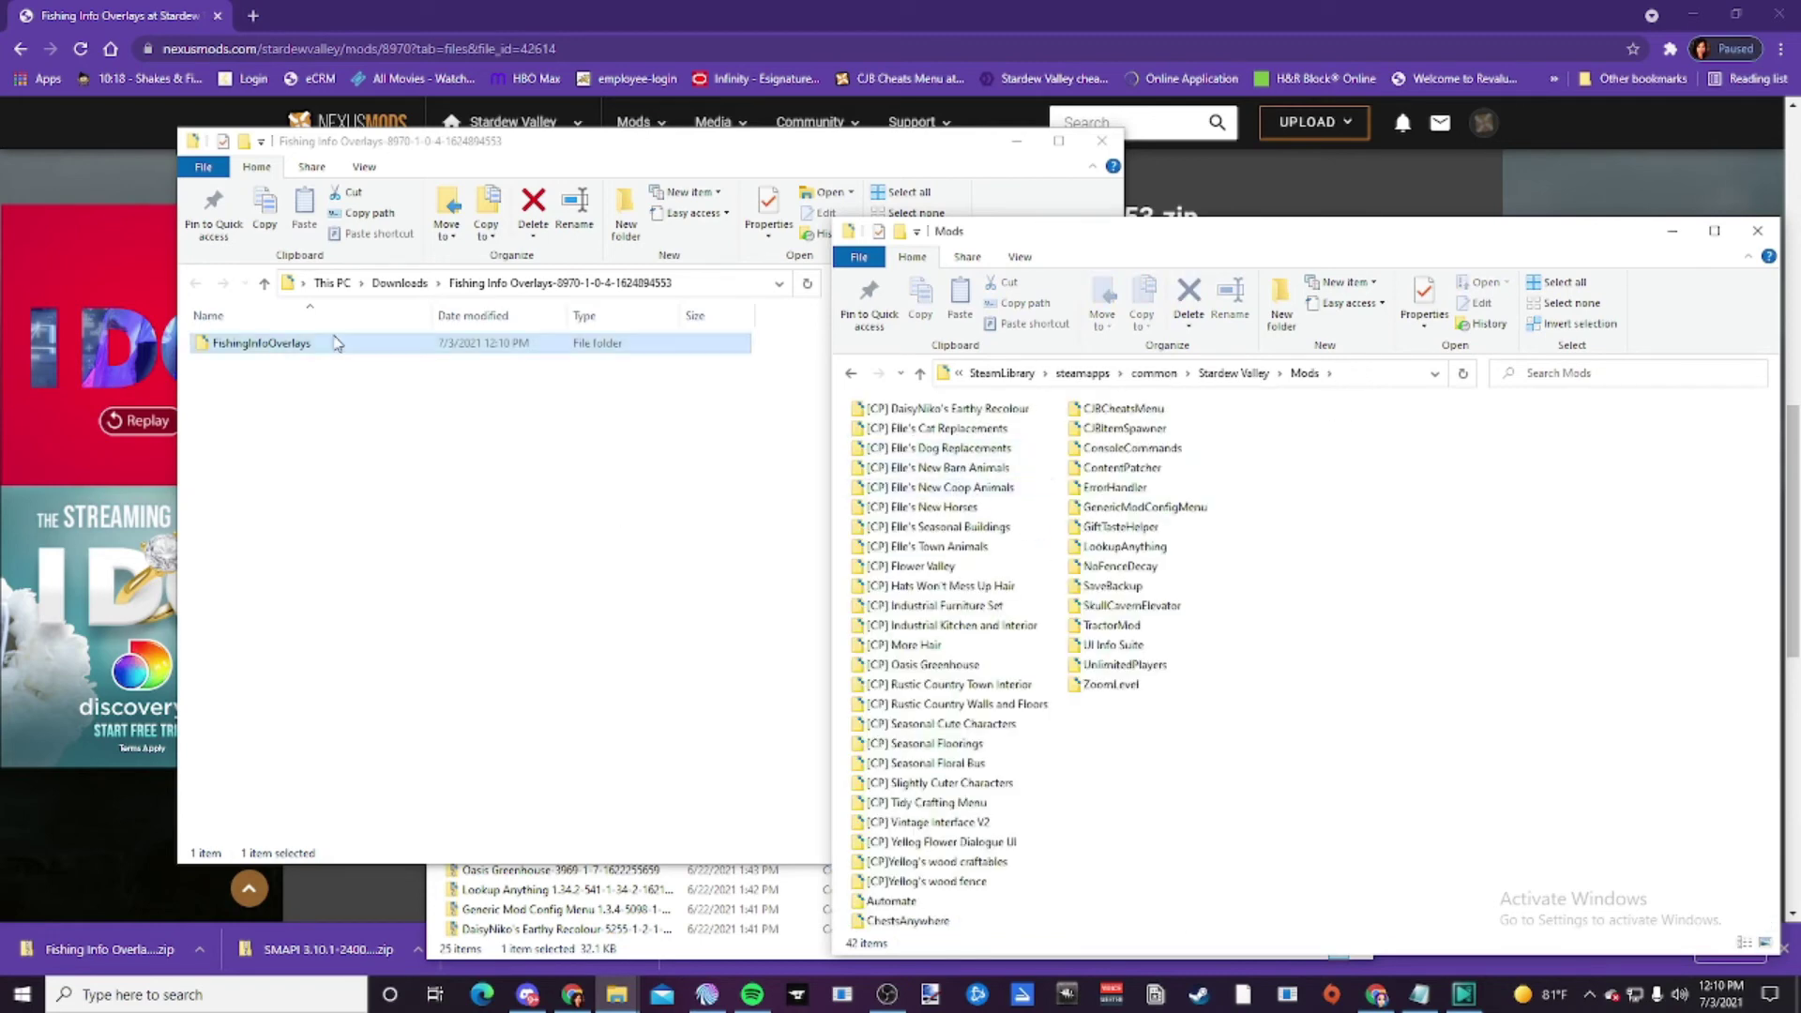
- Demonstrate copying the extracted FishingInfoOverlays folder into the game's Mods folder, and delete the copy again
drag(286, 345, 1327, 626)
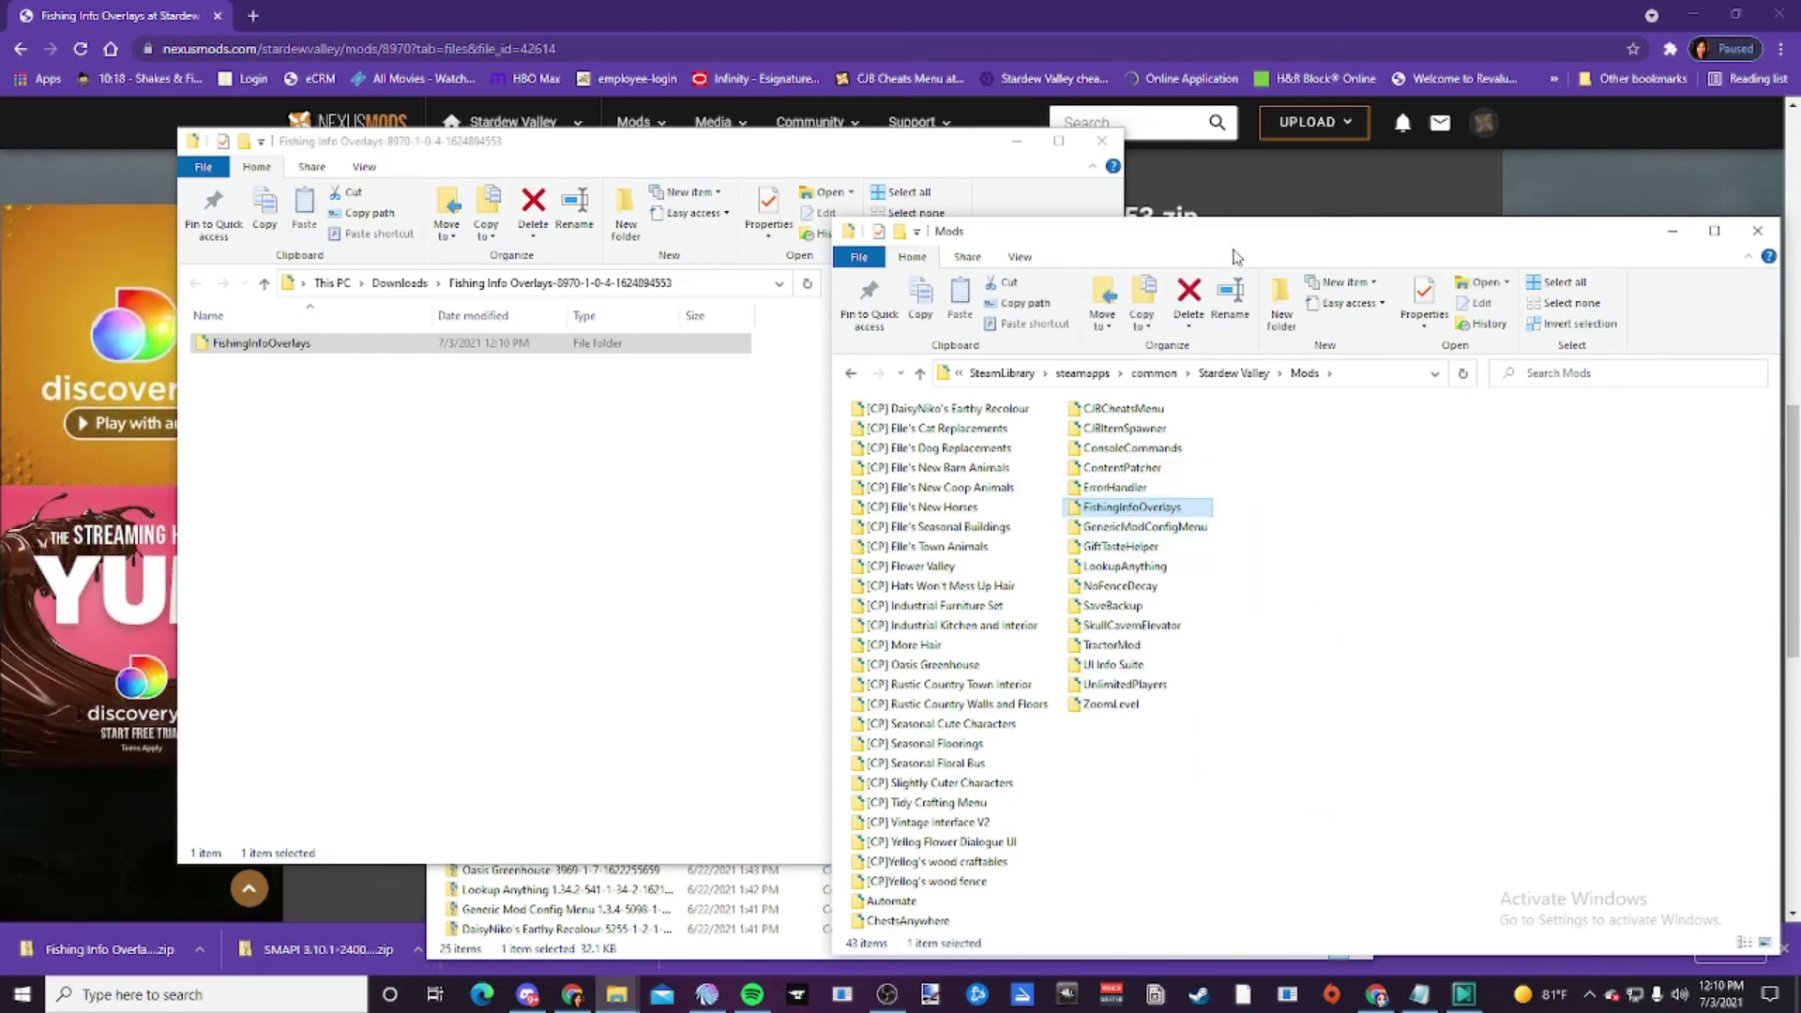
right_click(1148, 510)
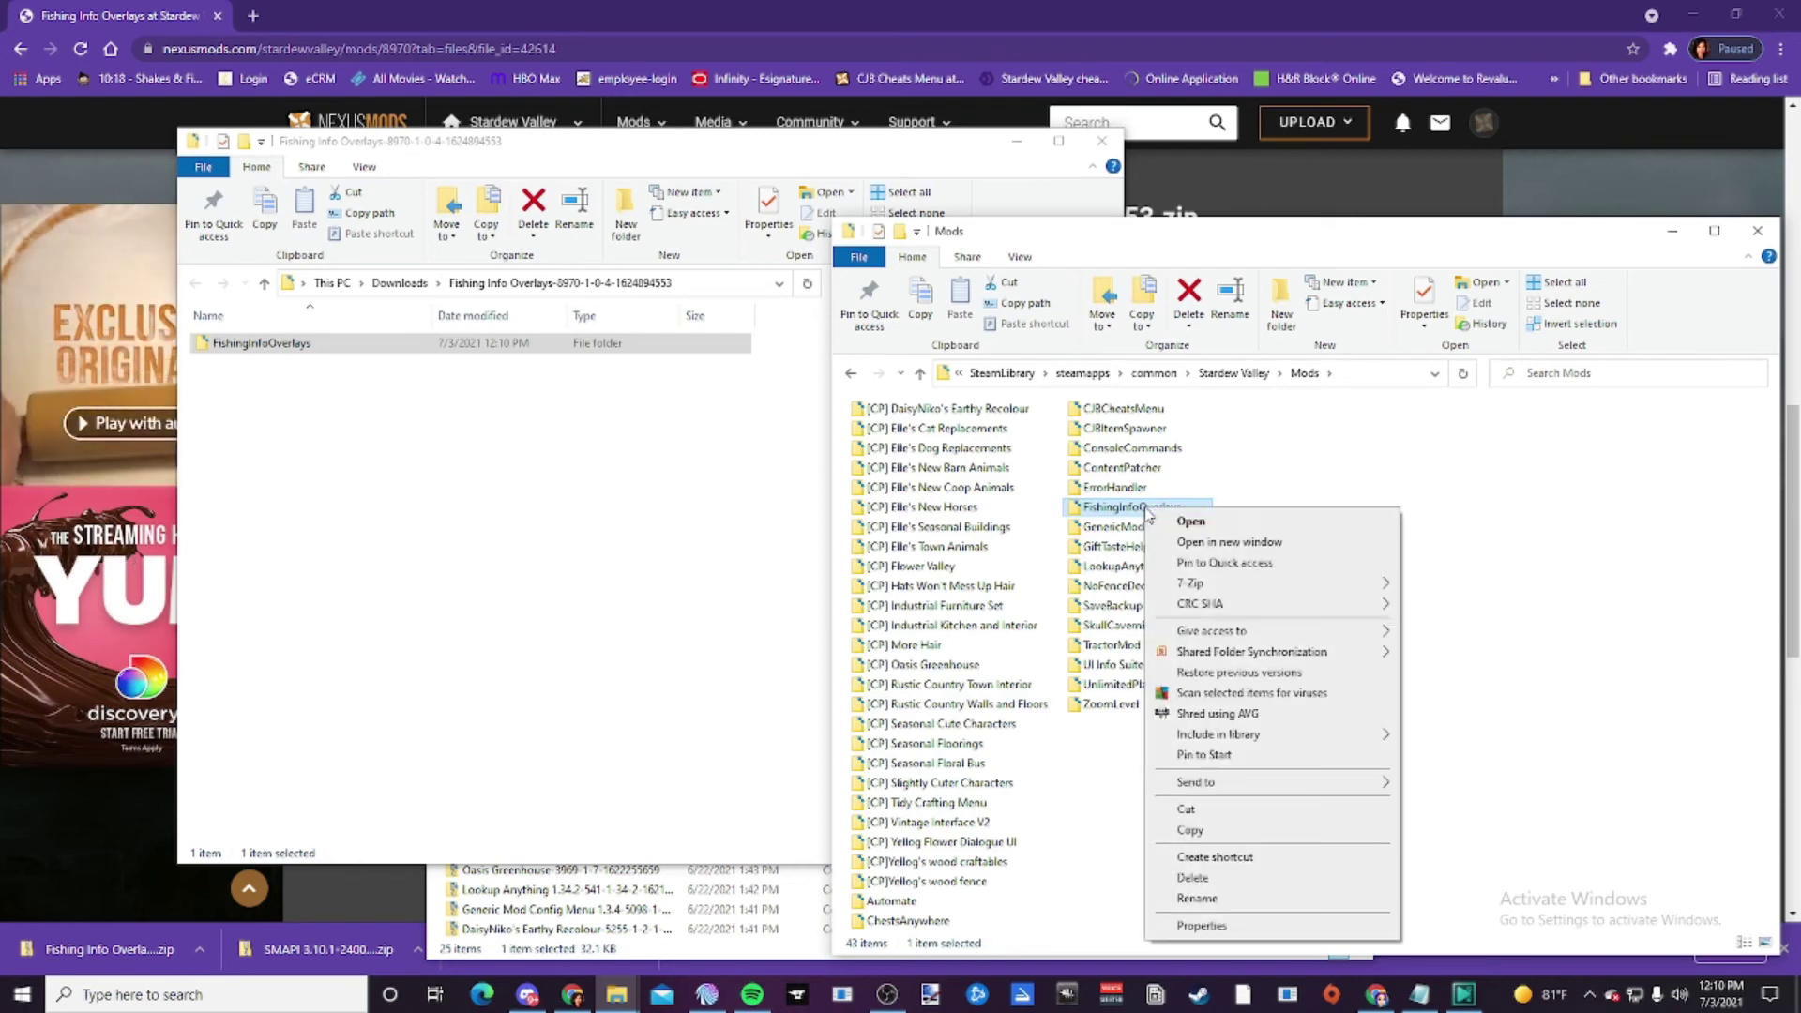
click(1229, 874)
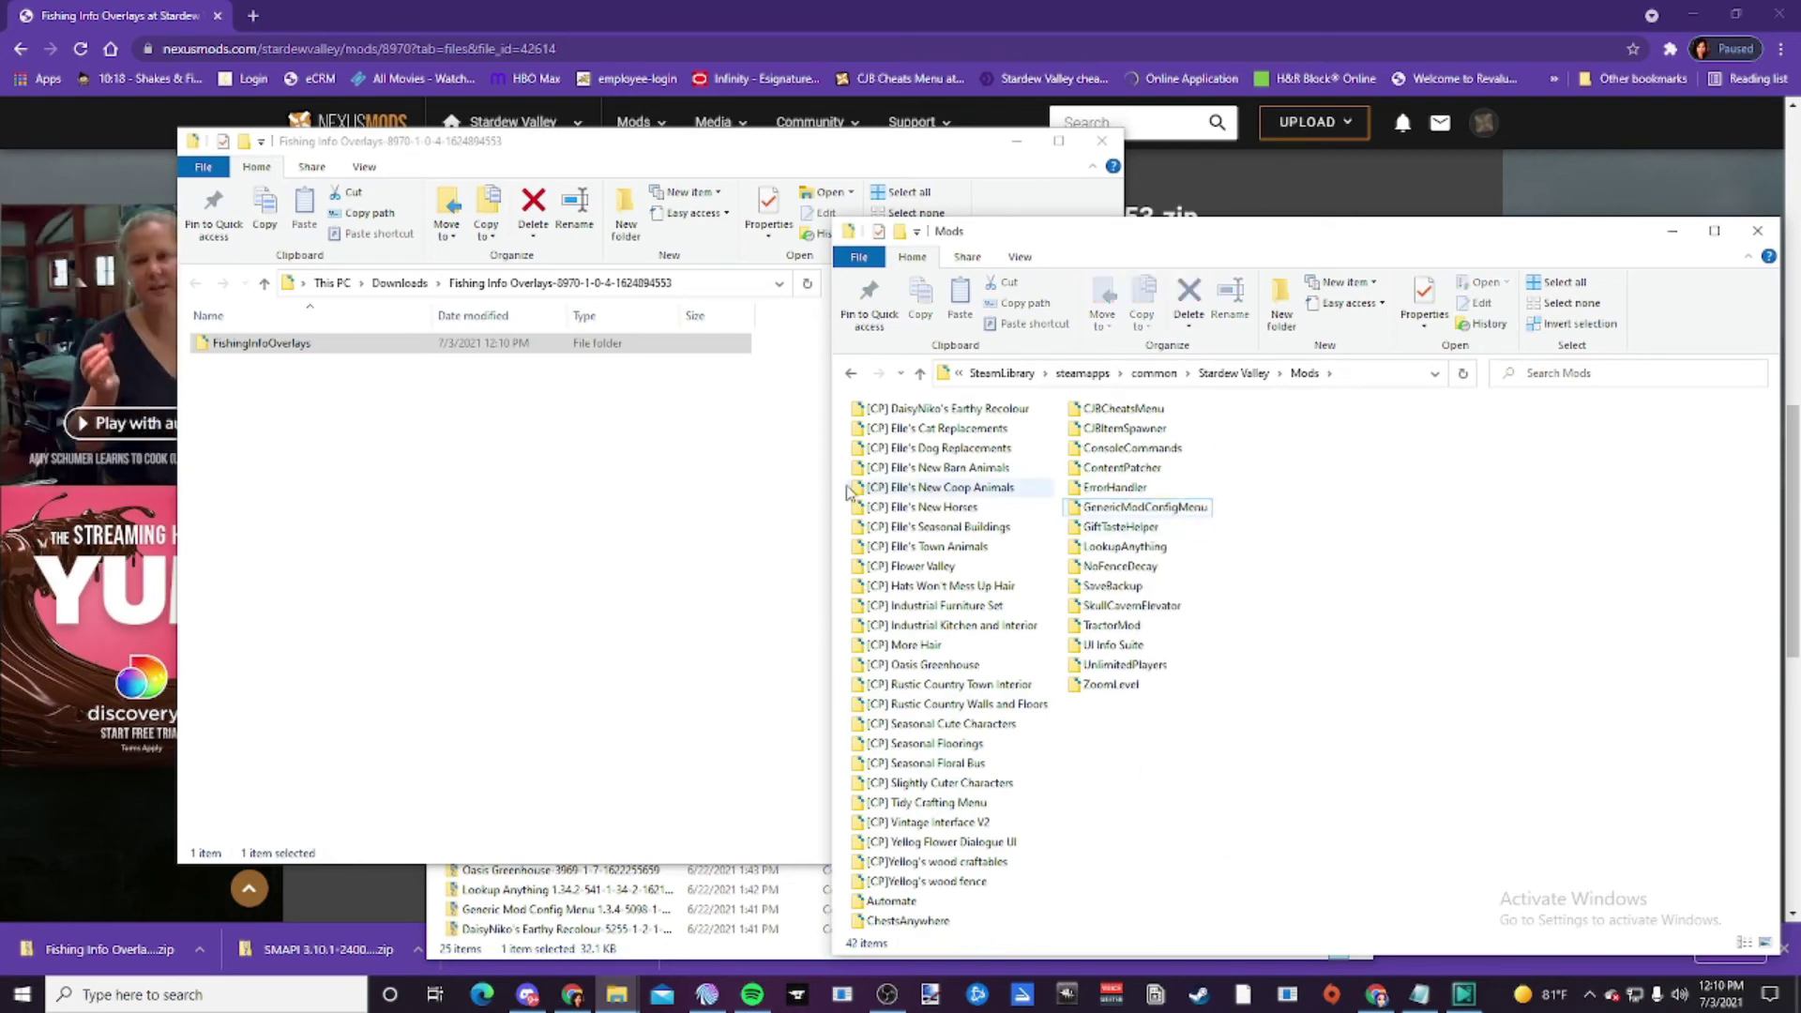
- Close the windows of the extracted mod folder, the game's Mods folder and Downloads
click(1101, 141)
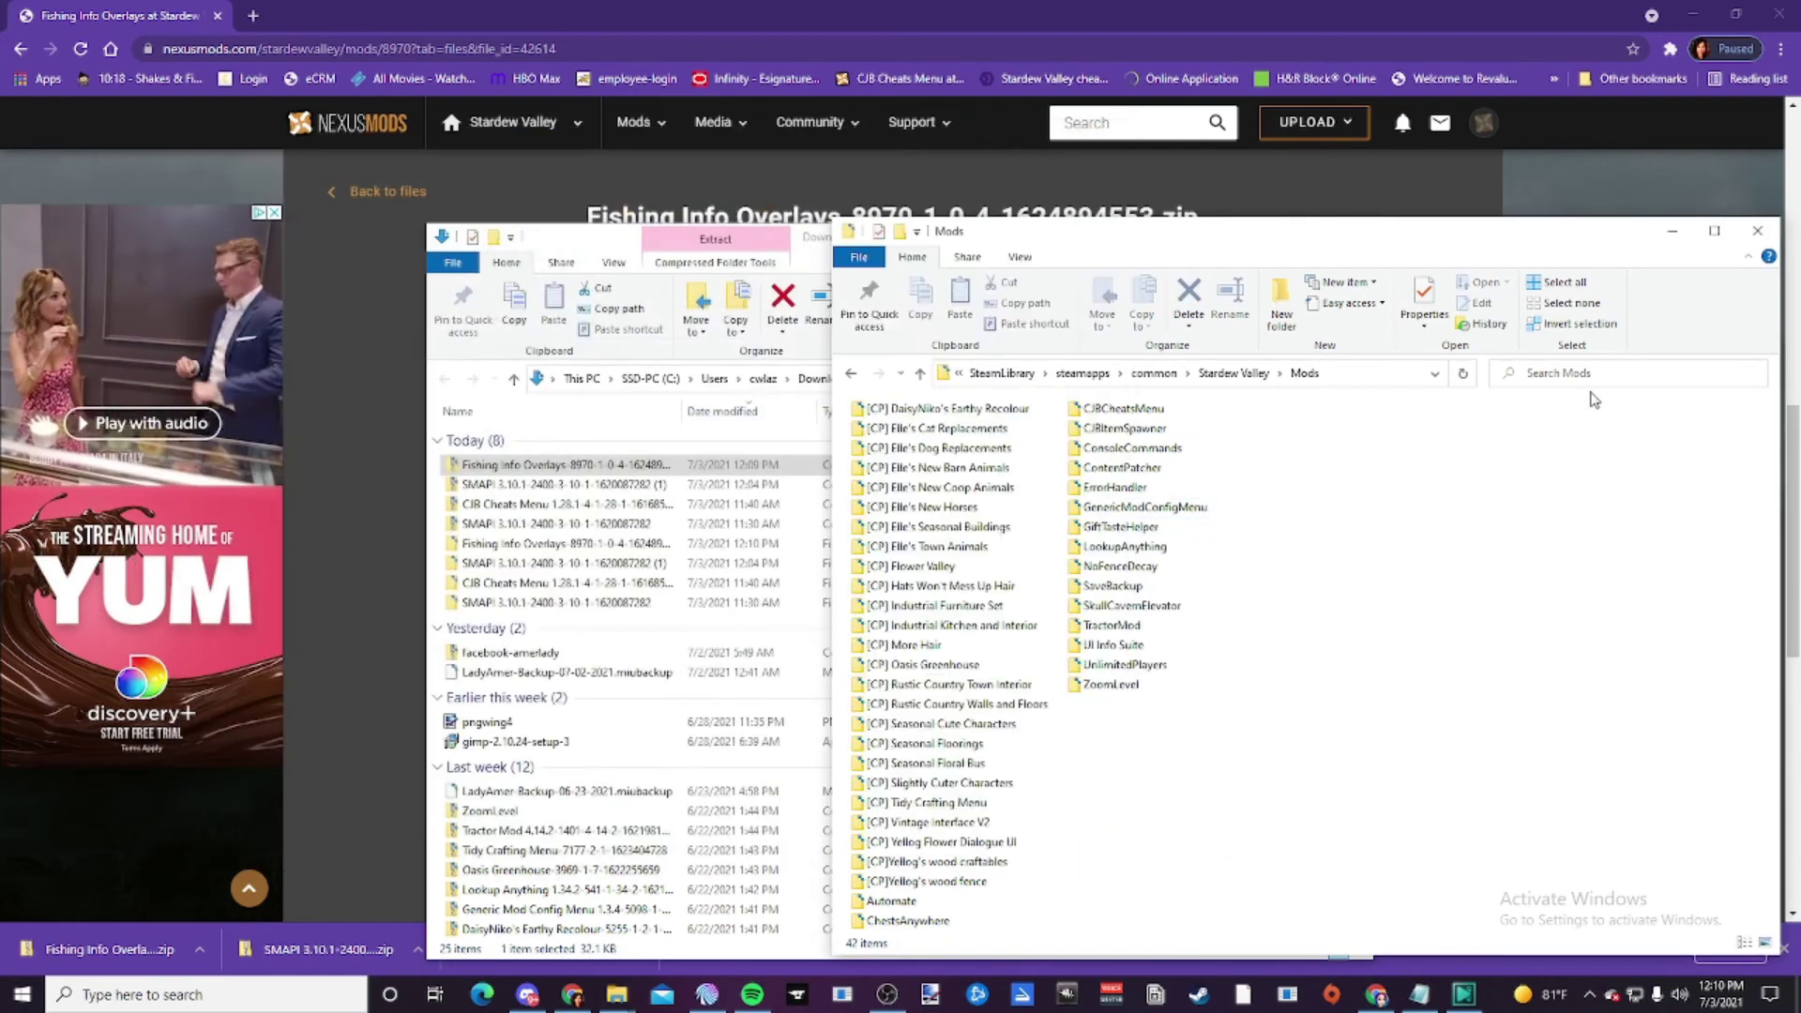
key(alt+F4)
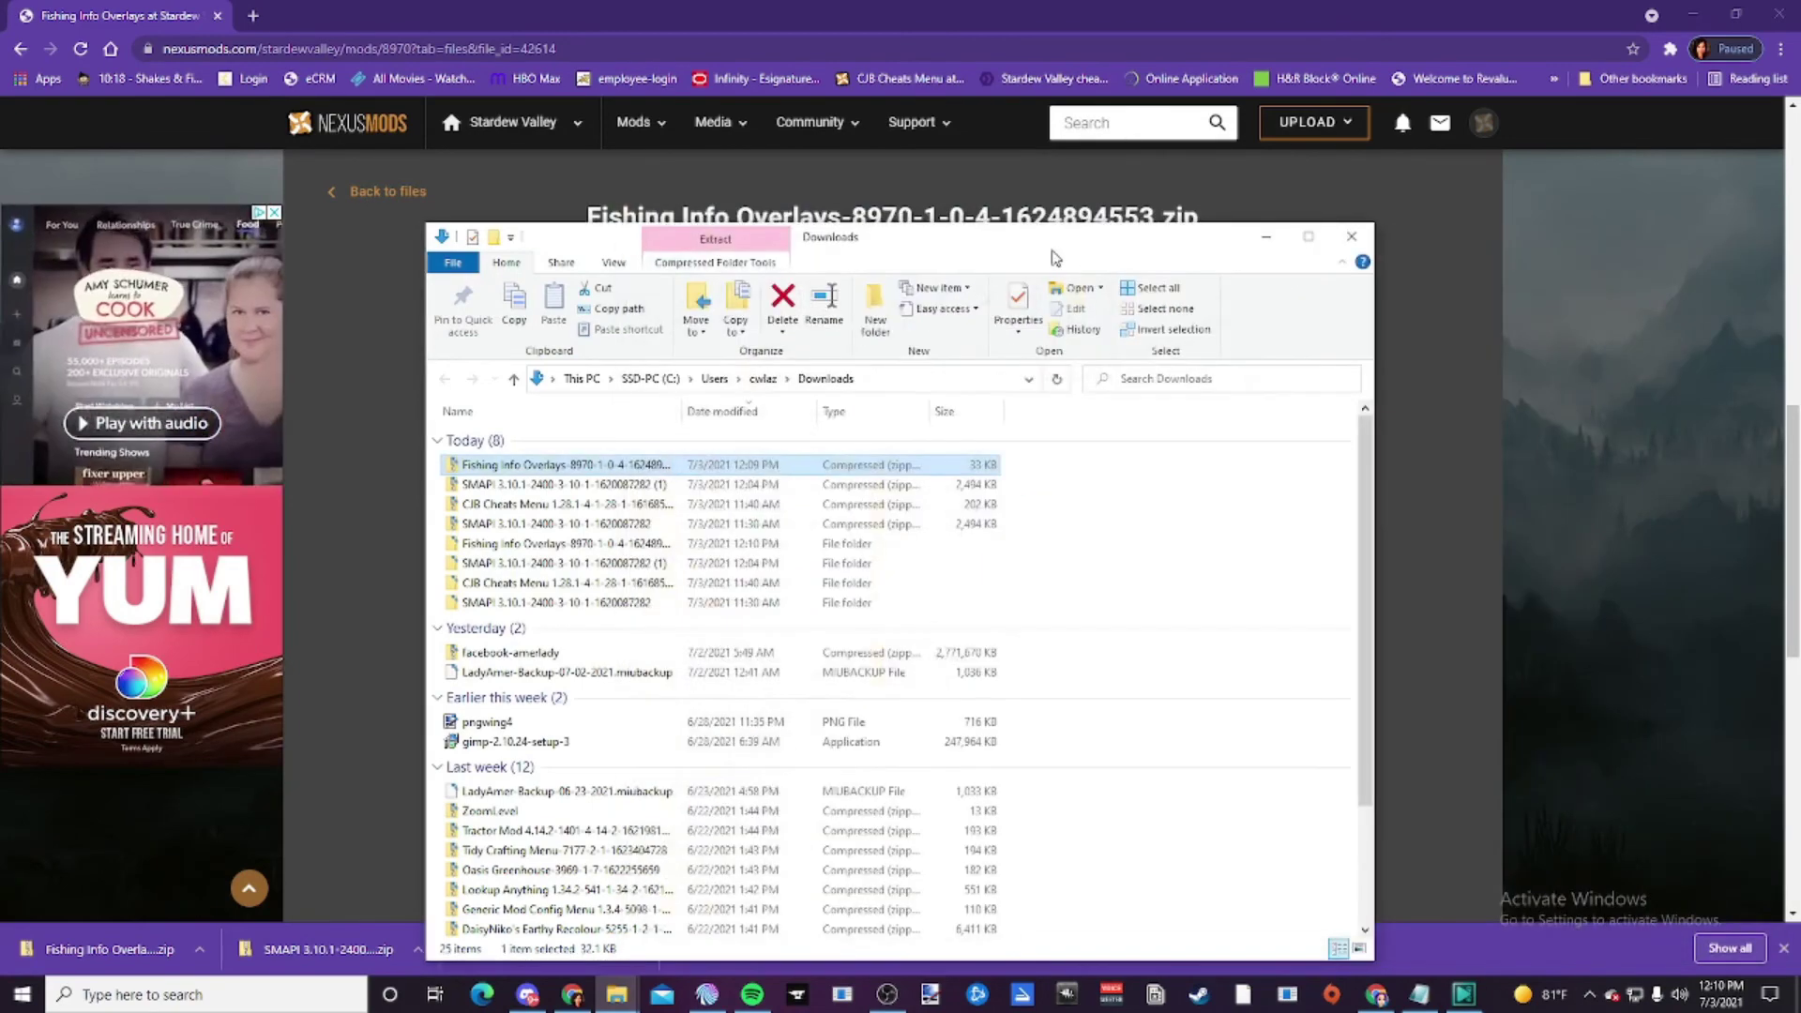
click(1351, 236)
- Leave the Fishing Info Overlays page for the main Stardew Valley page on Nexus Mods and look through its hot and new mods
scroll(1198, 619, up, 6)
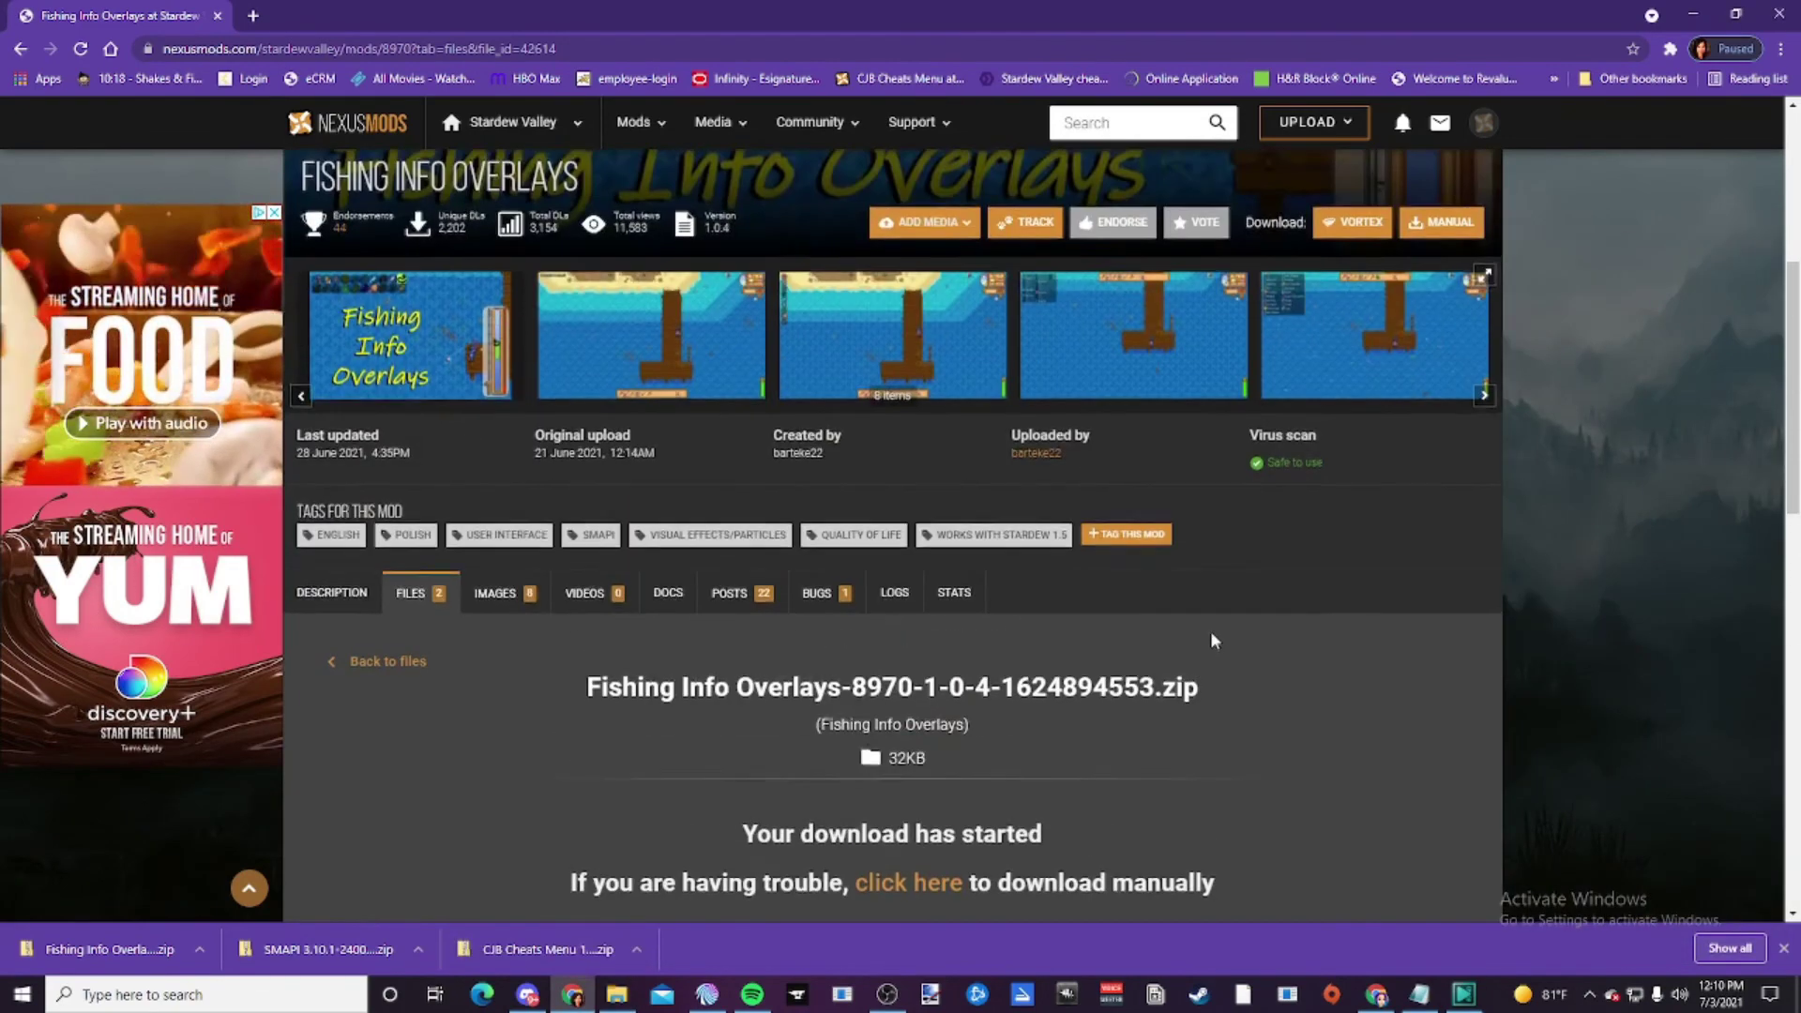
scroll(1118, 565, up, 2)
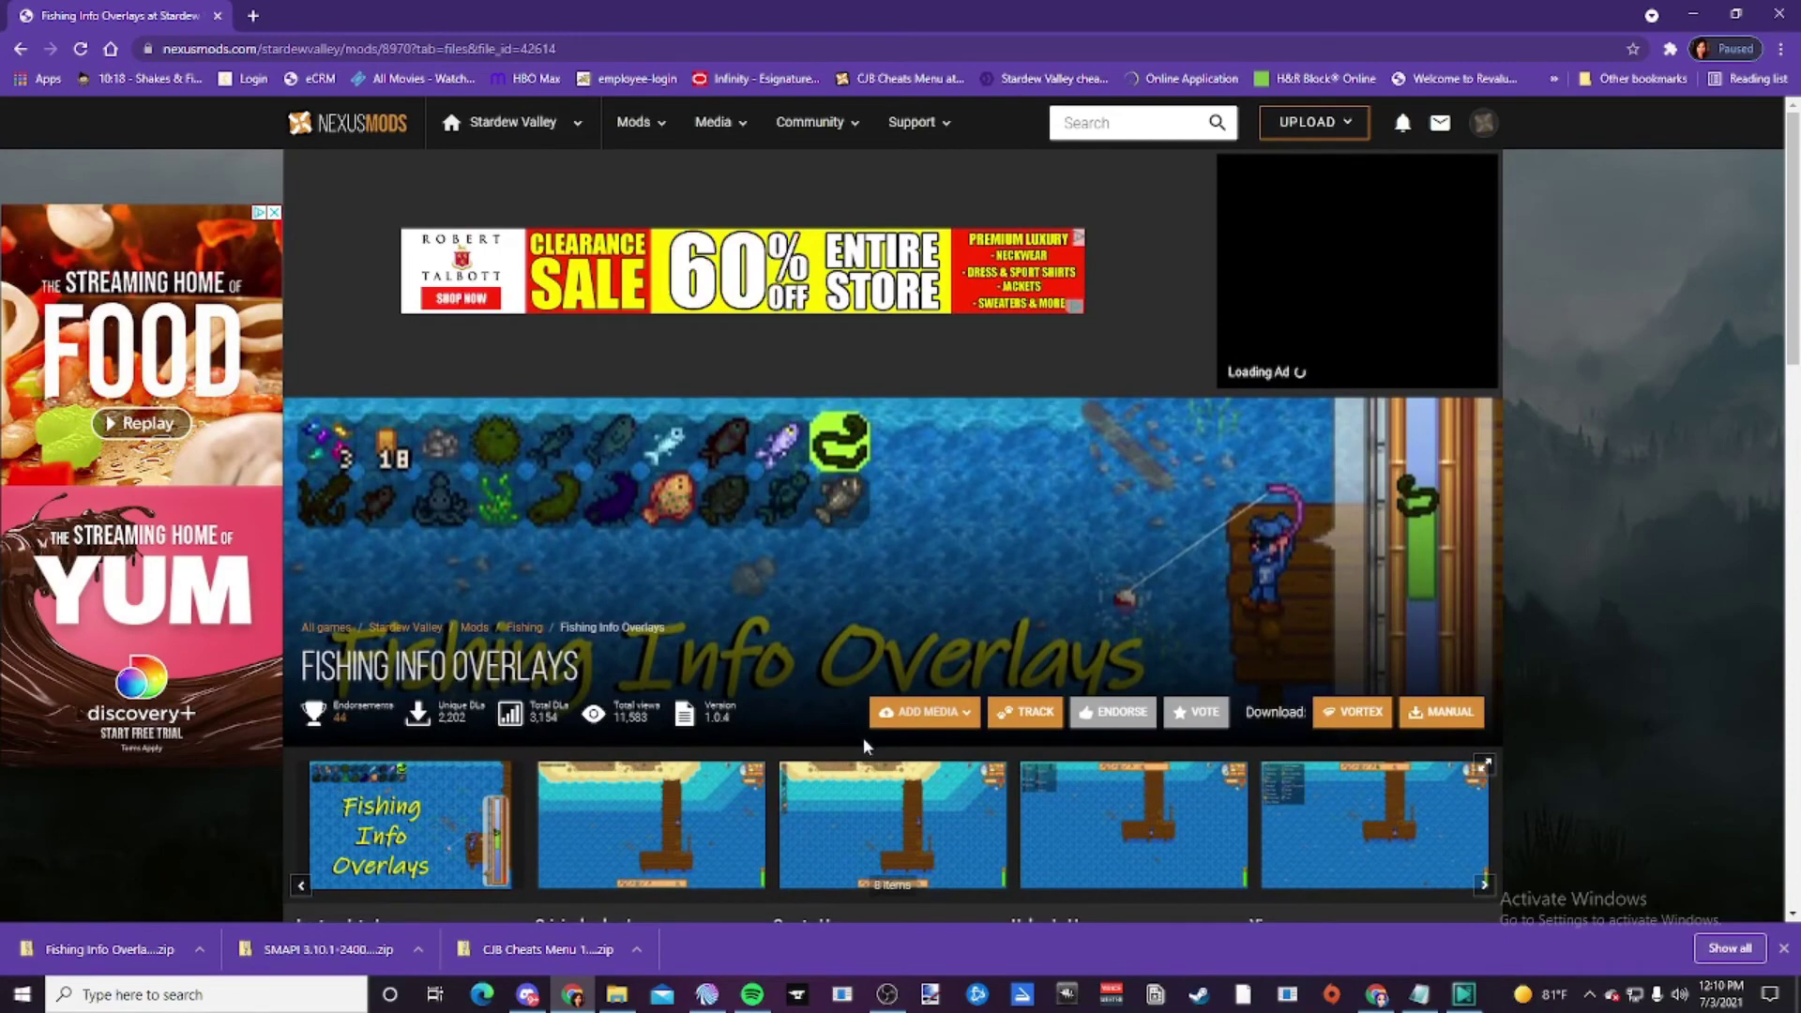
click(21, 48)
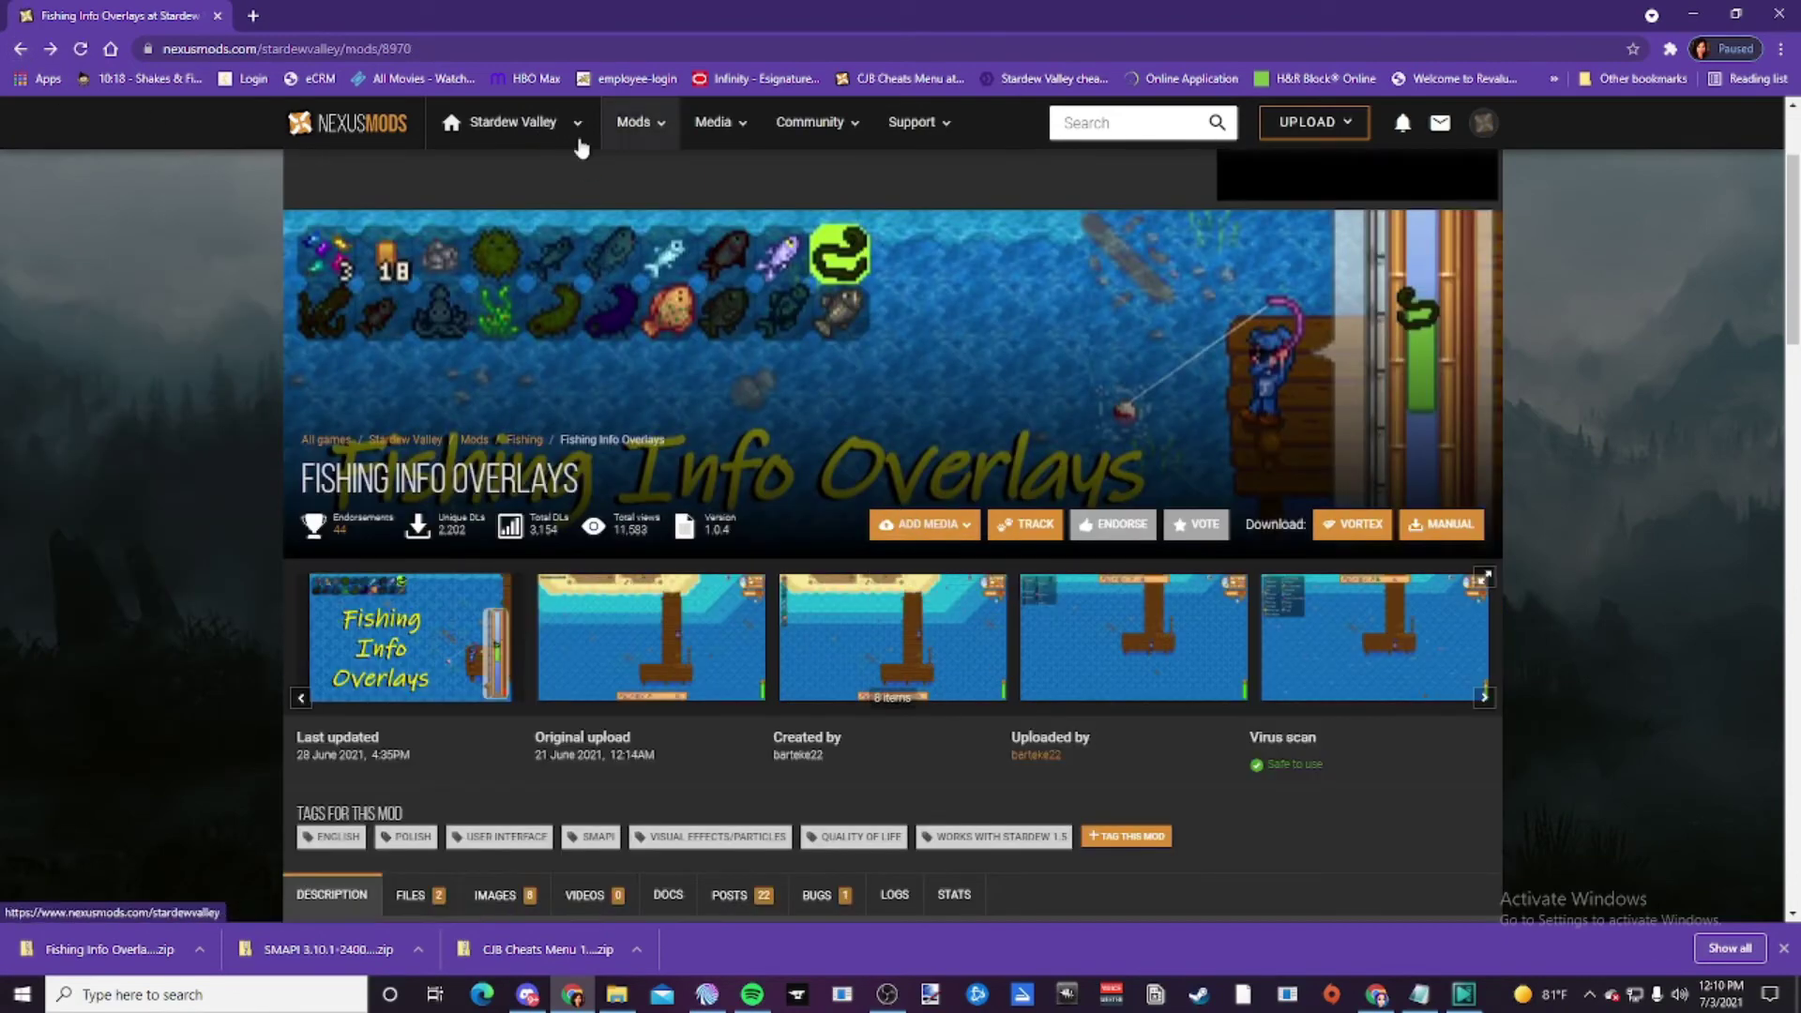
key(alt+Left)
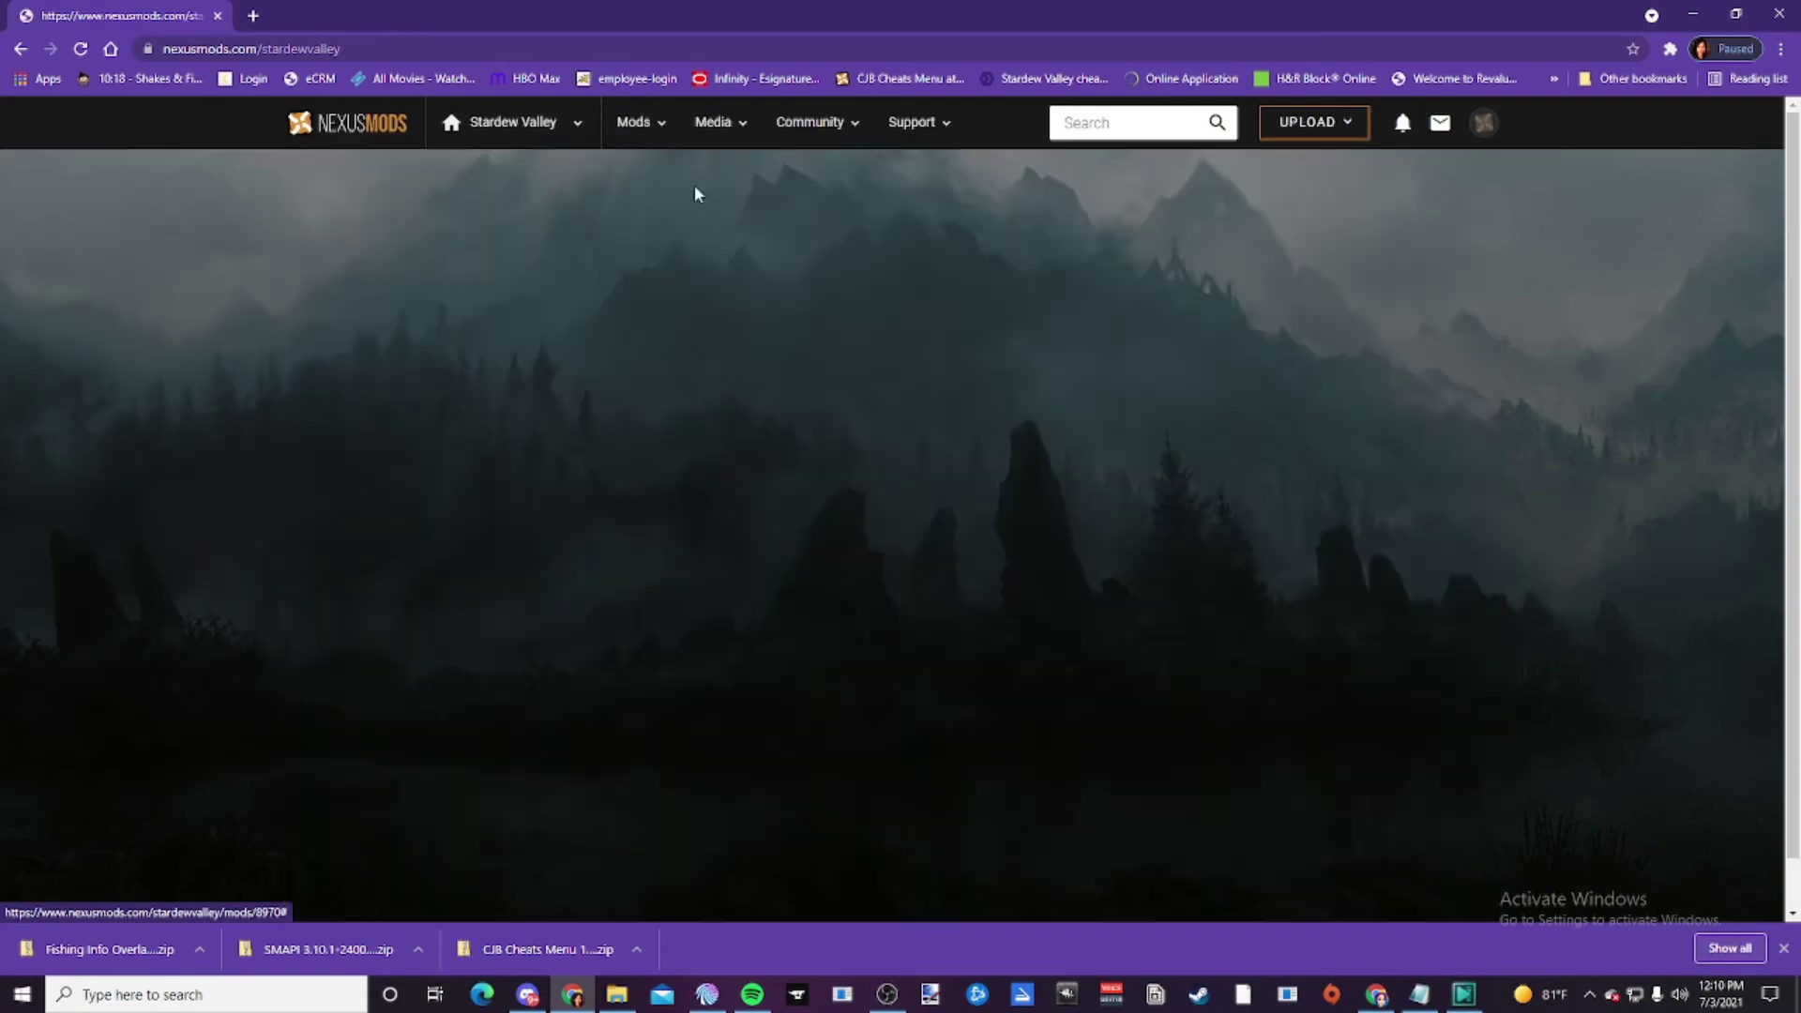
scroll(1029, 713, down, 6)
scroll(1029, 712, down, 5)
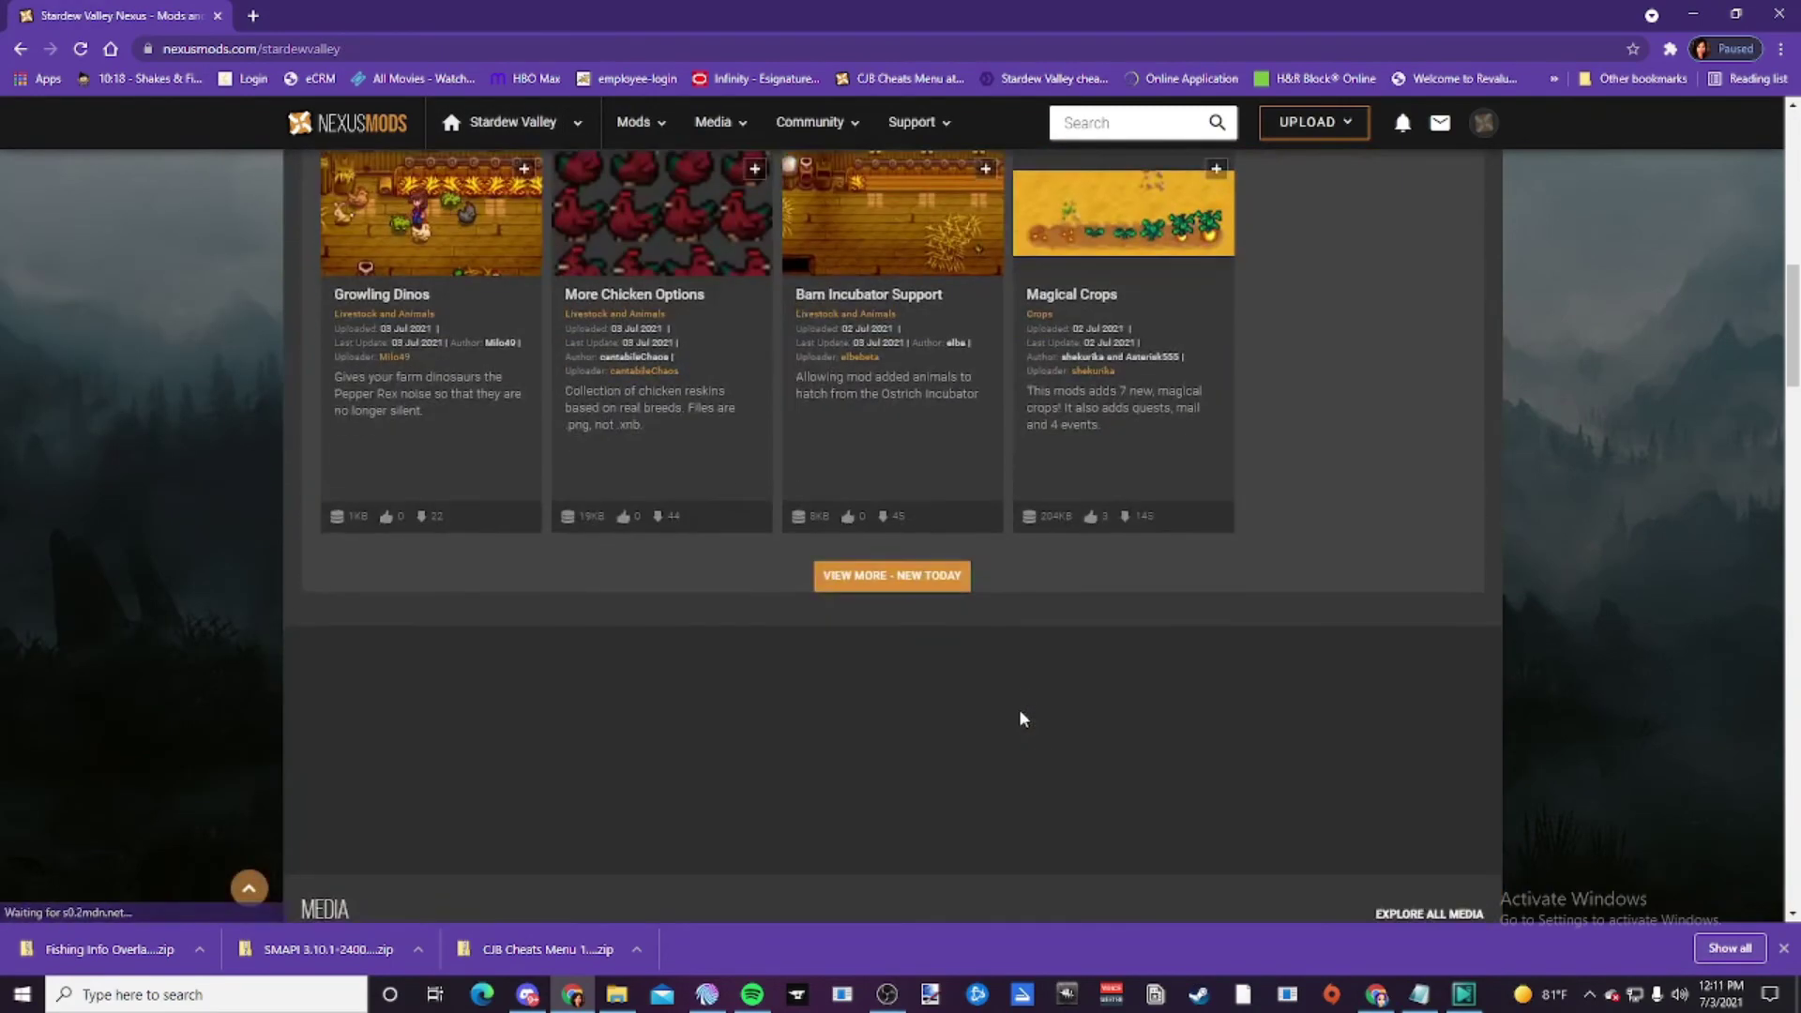
scroll(1021, 719, up, 10)
scroll(1163, 653, down, 2)
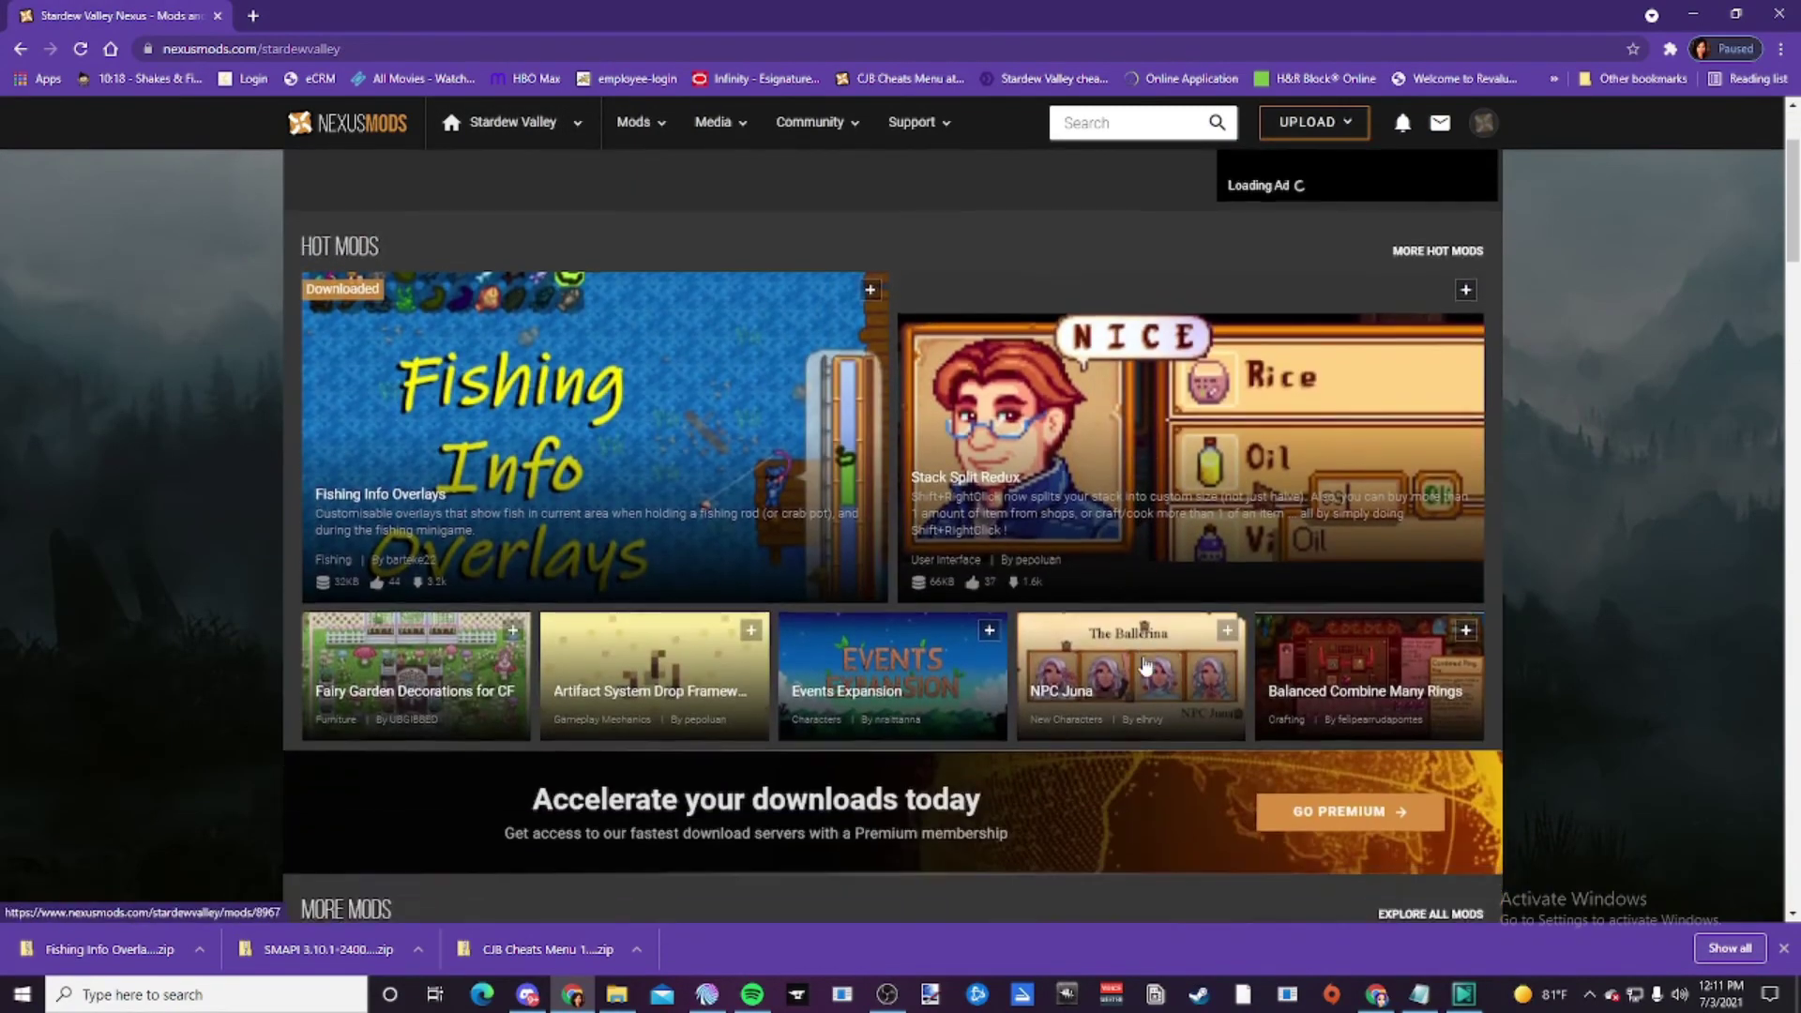
mouse_move(1191, 656)
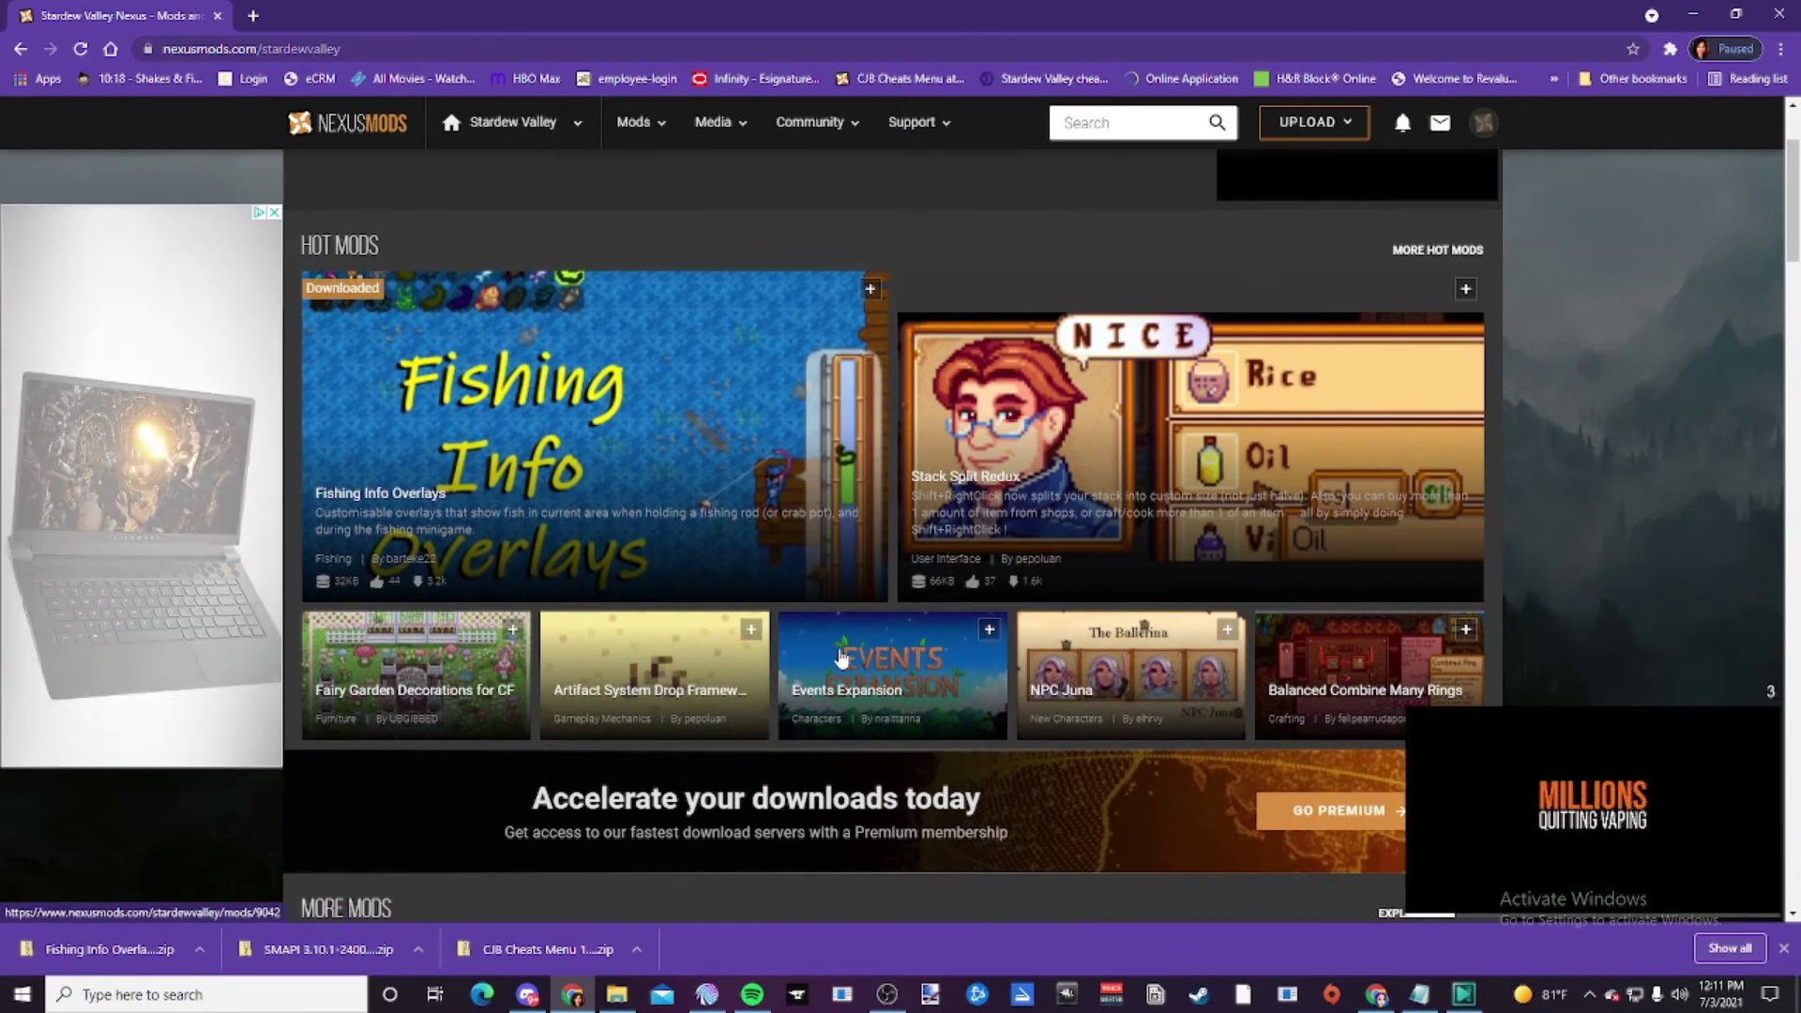
scroll(979, 412, up, 2)
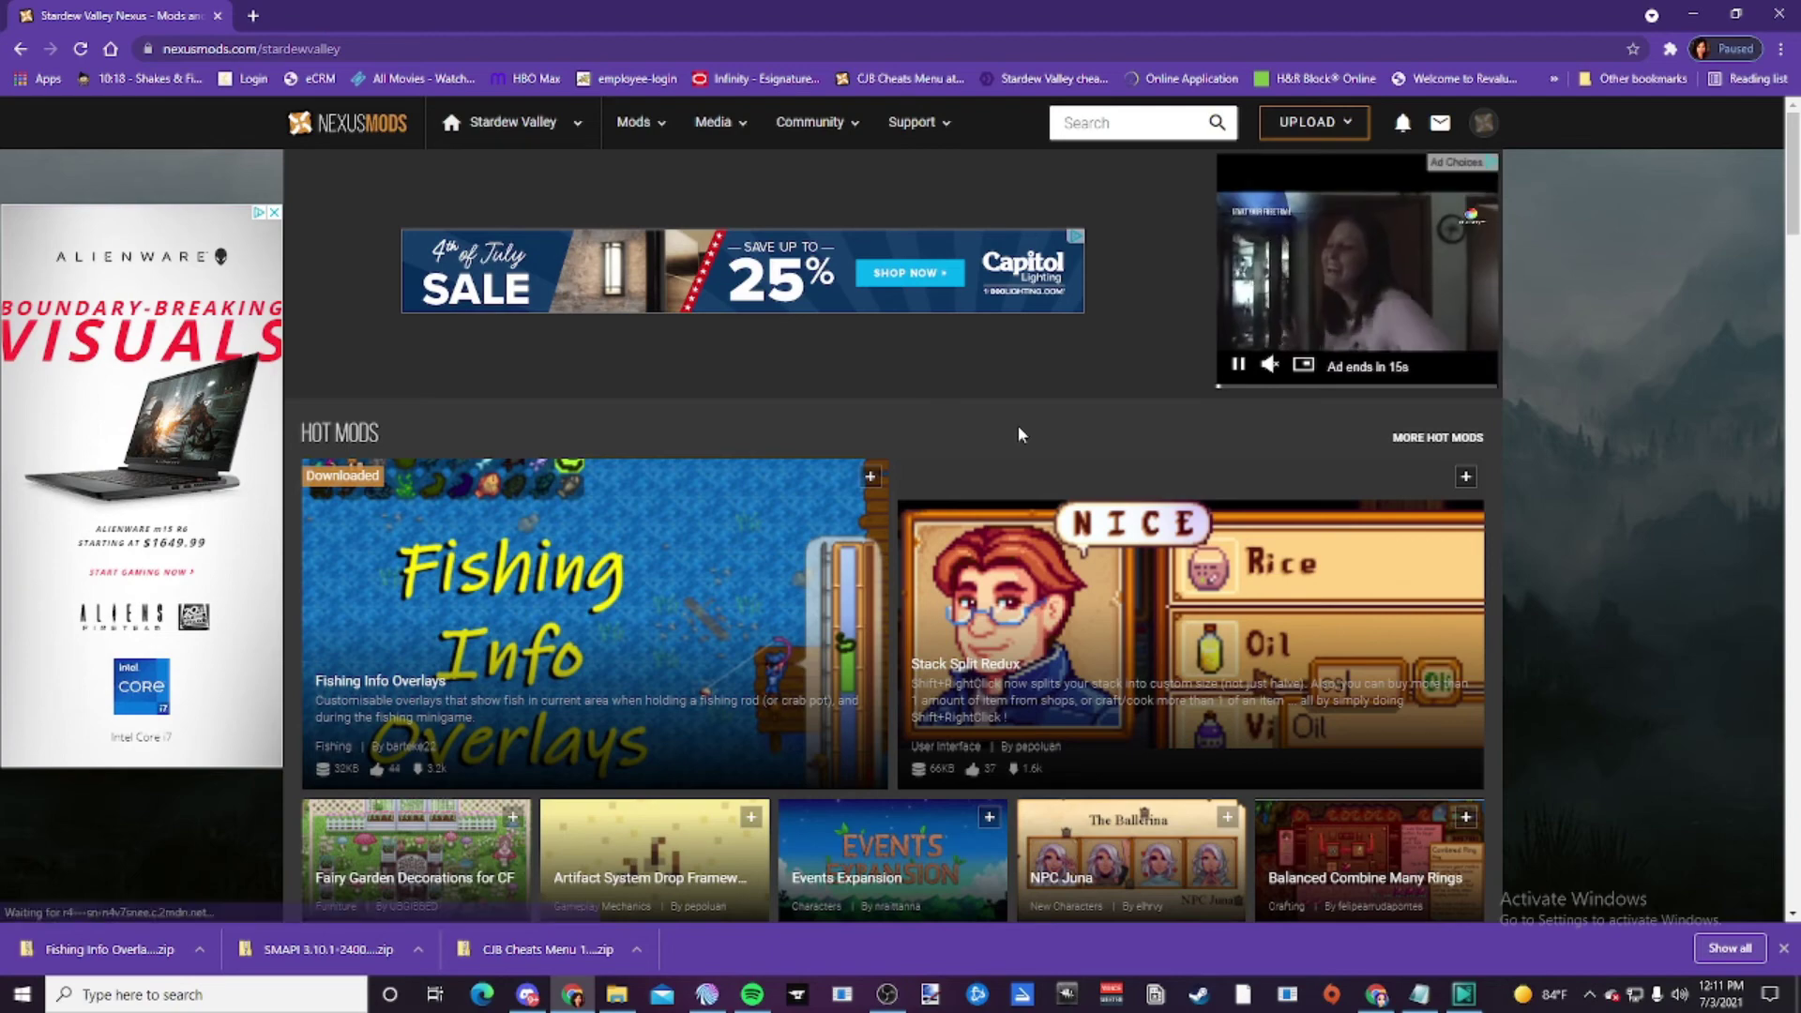
- Switch to Steam, review the full launch options line in Stardew Valley's General properties, and close the properties and Steam
click(1198, 994)
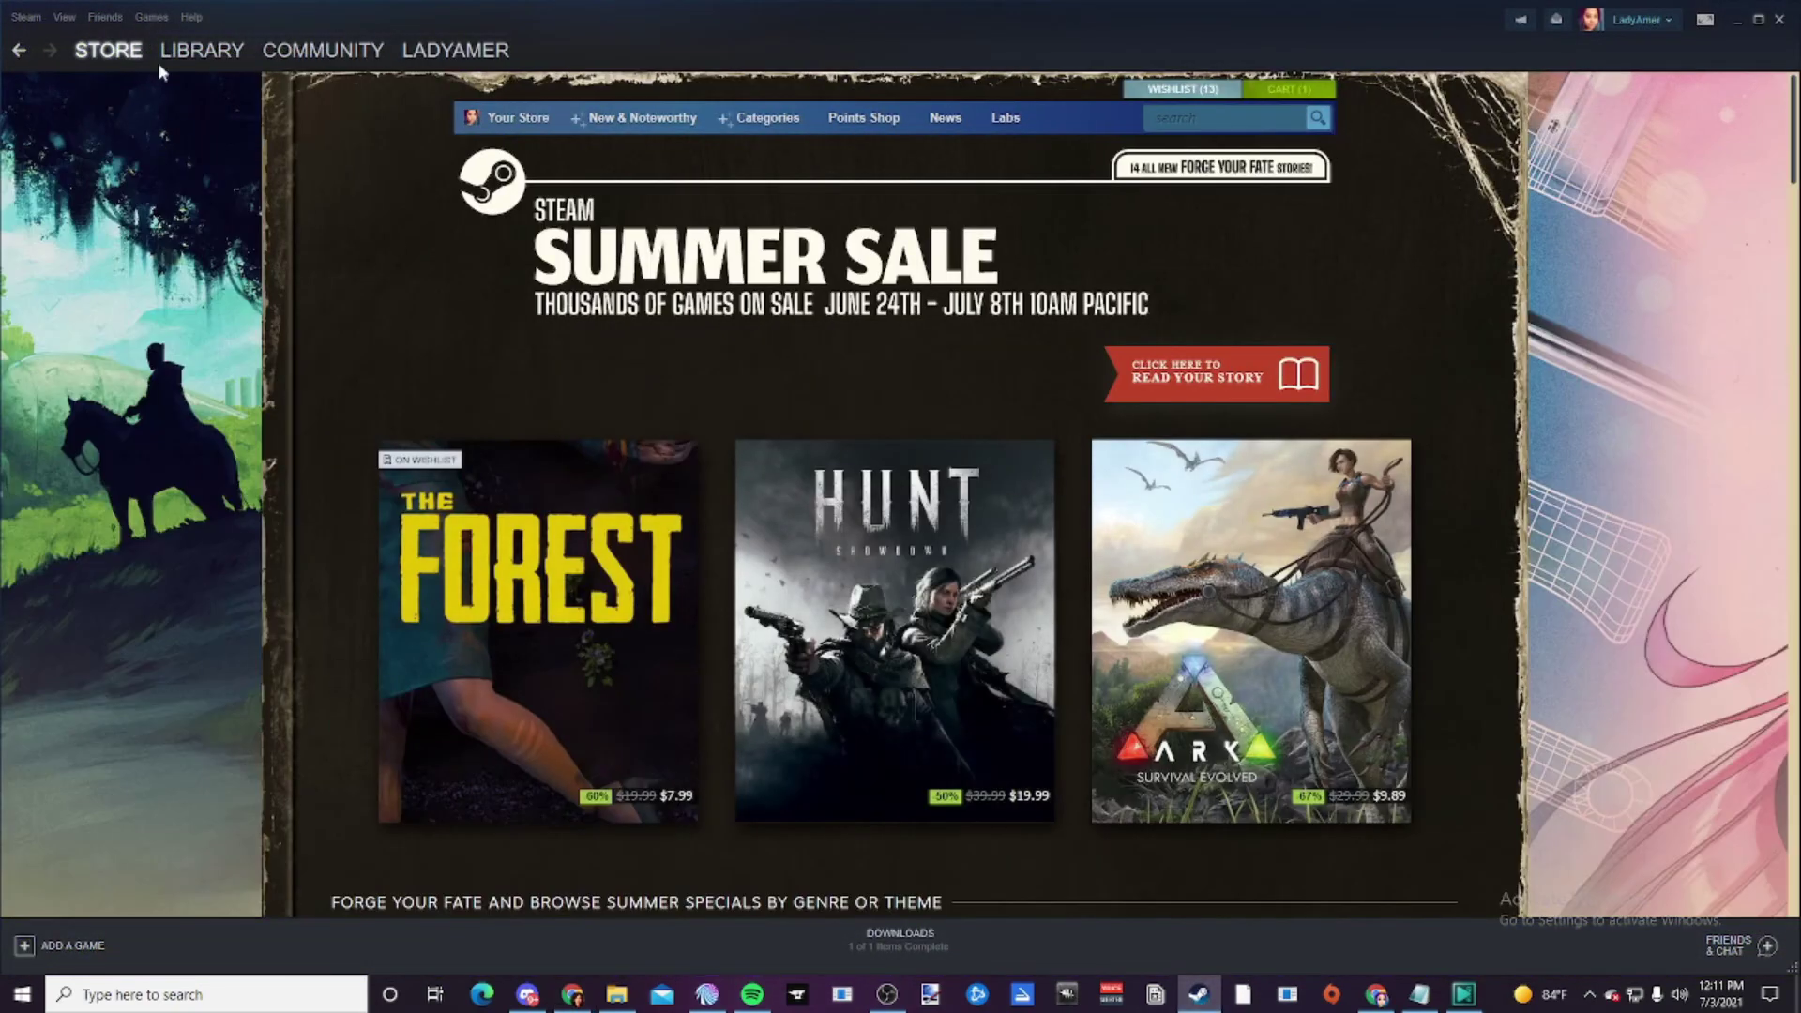
click(192, 53)
right_click(107, 438)
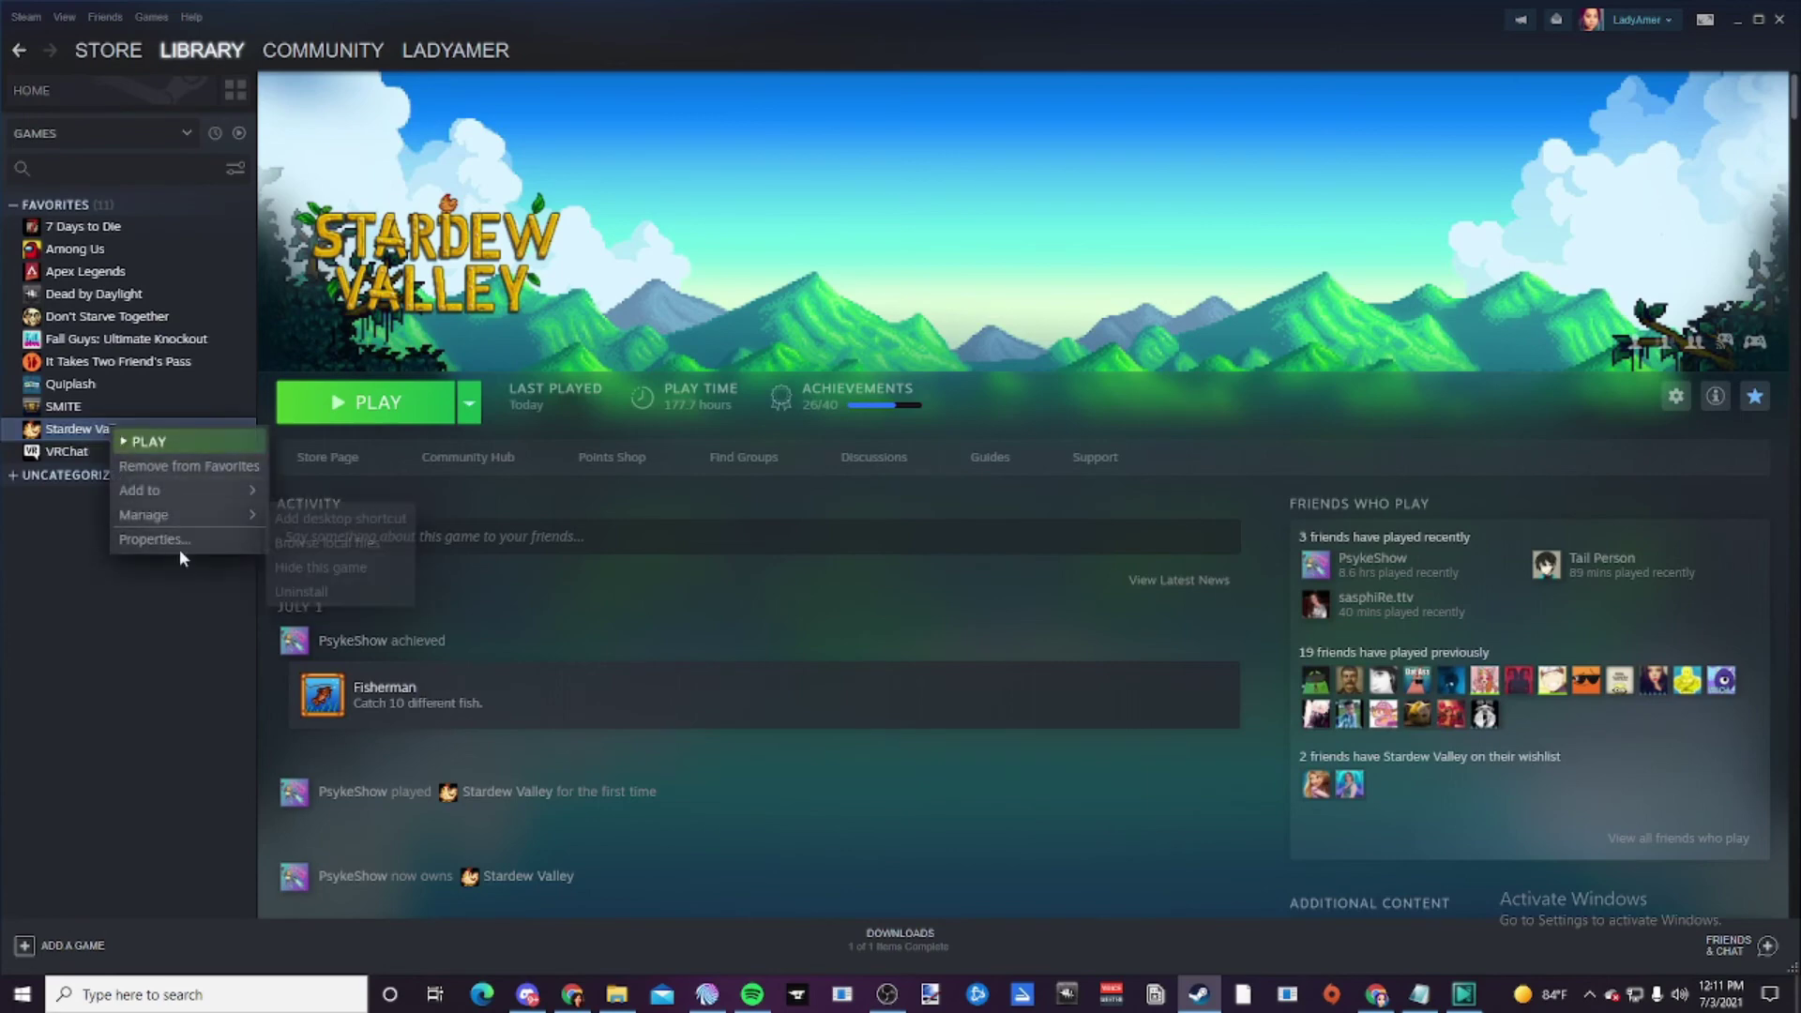
click(643, 550)
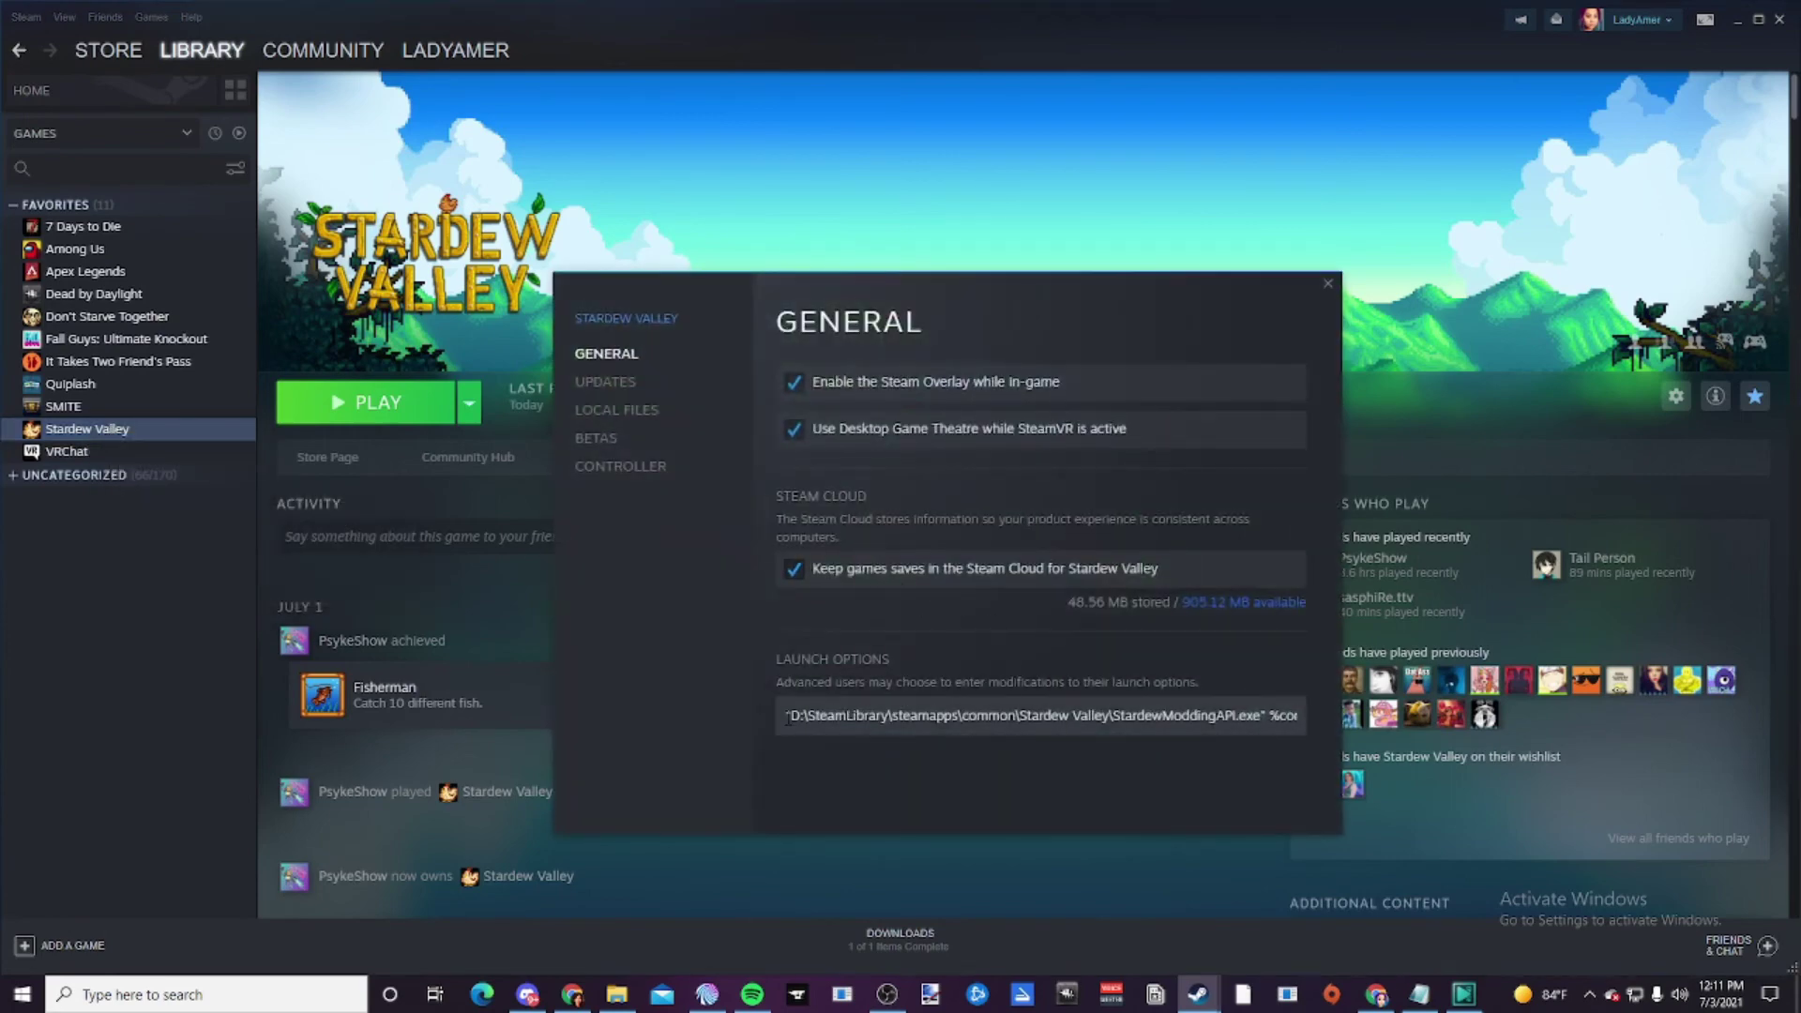
drag(785, 716, 1432, 734)
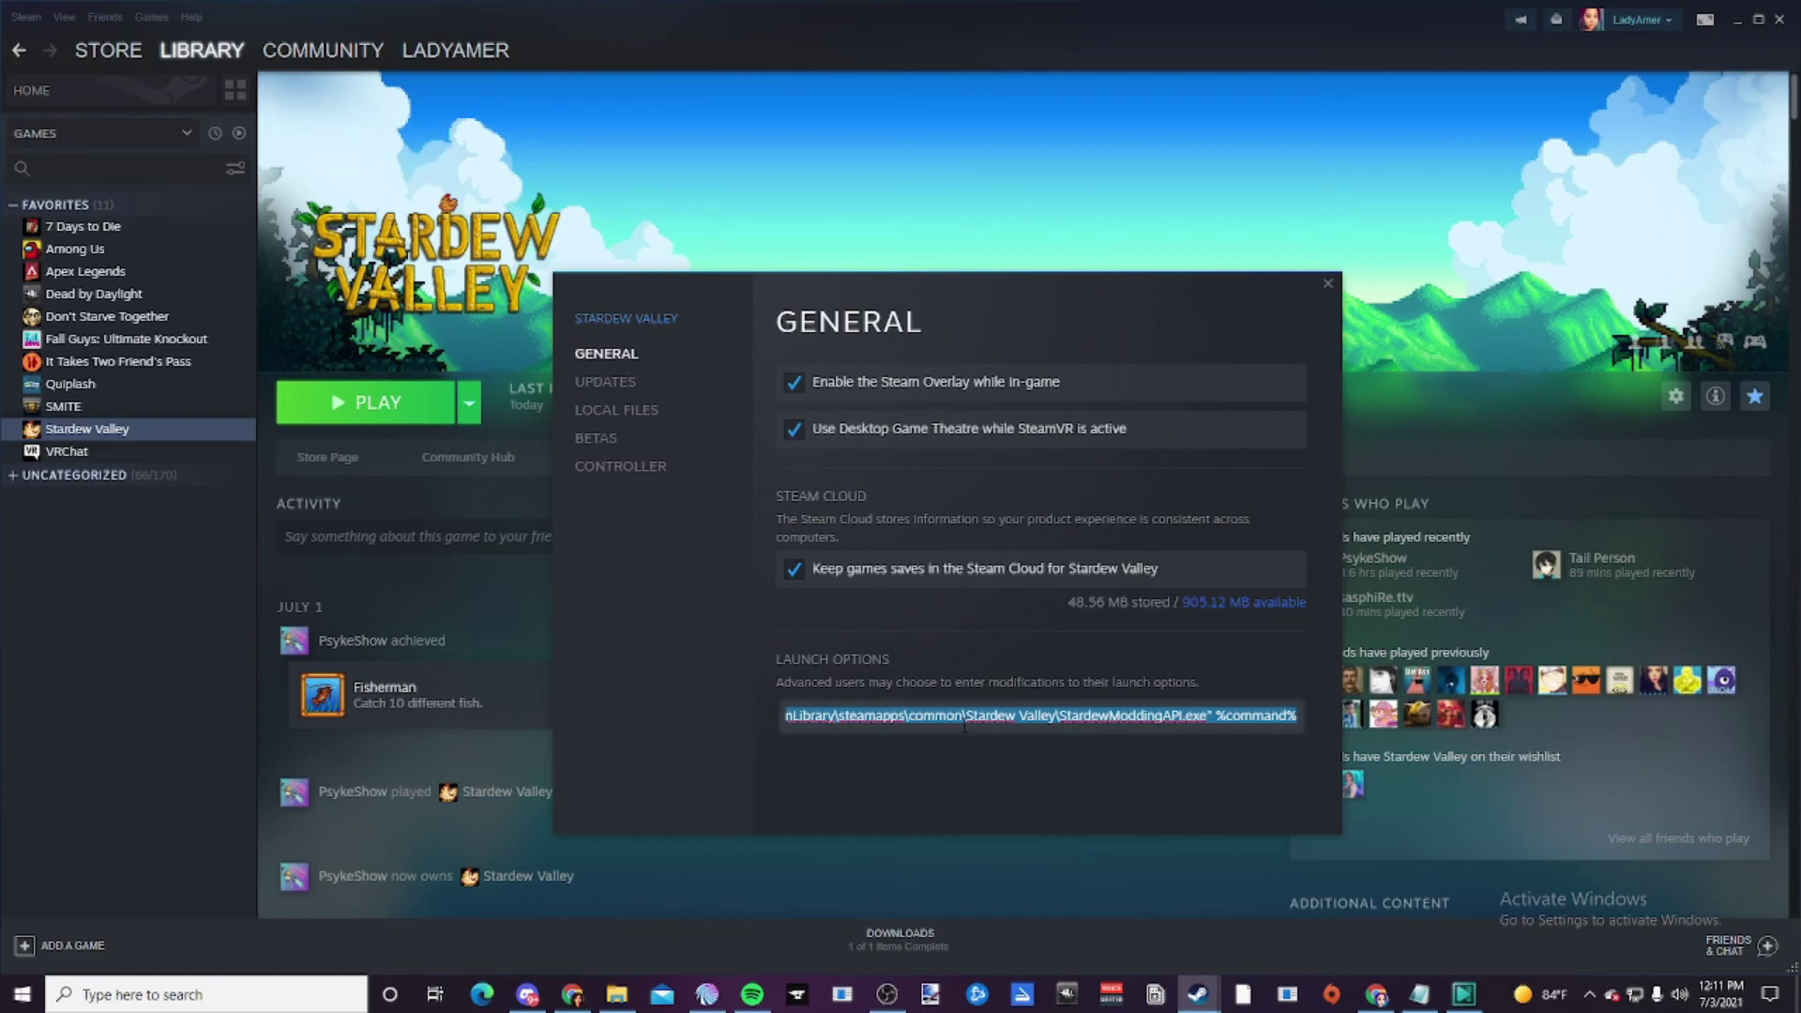
click(1329, 283)
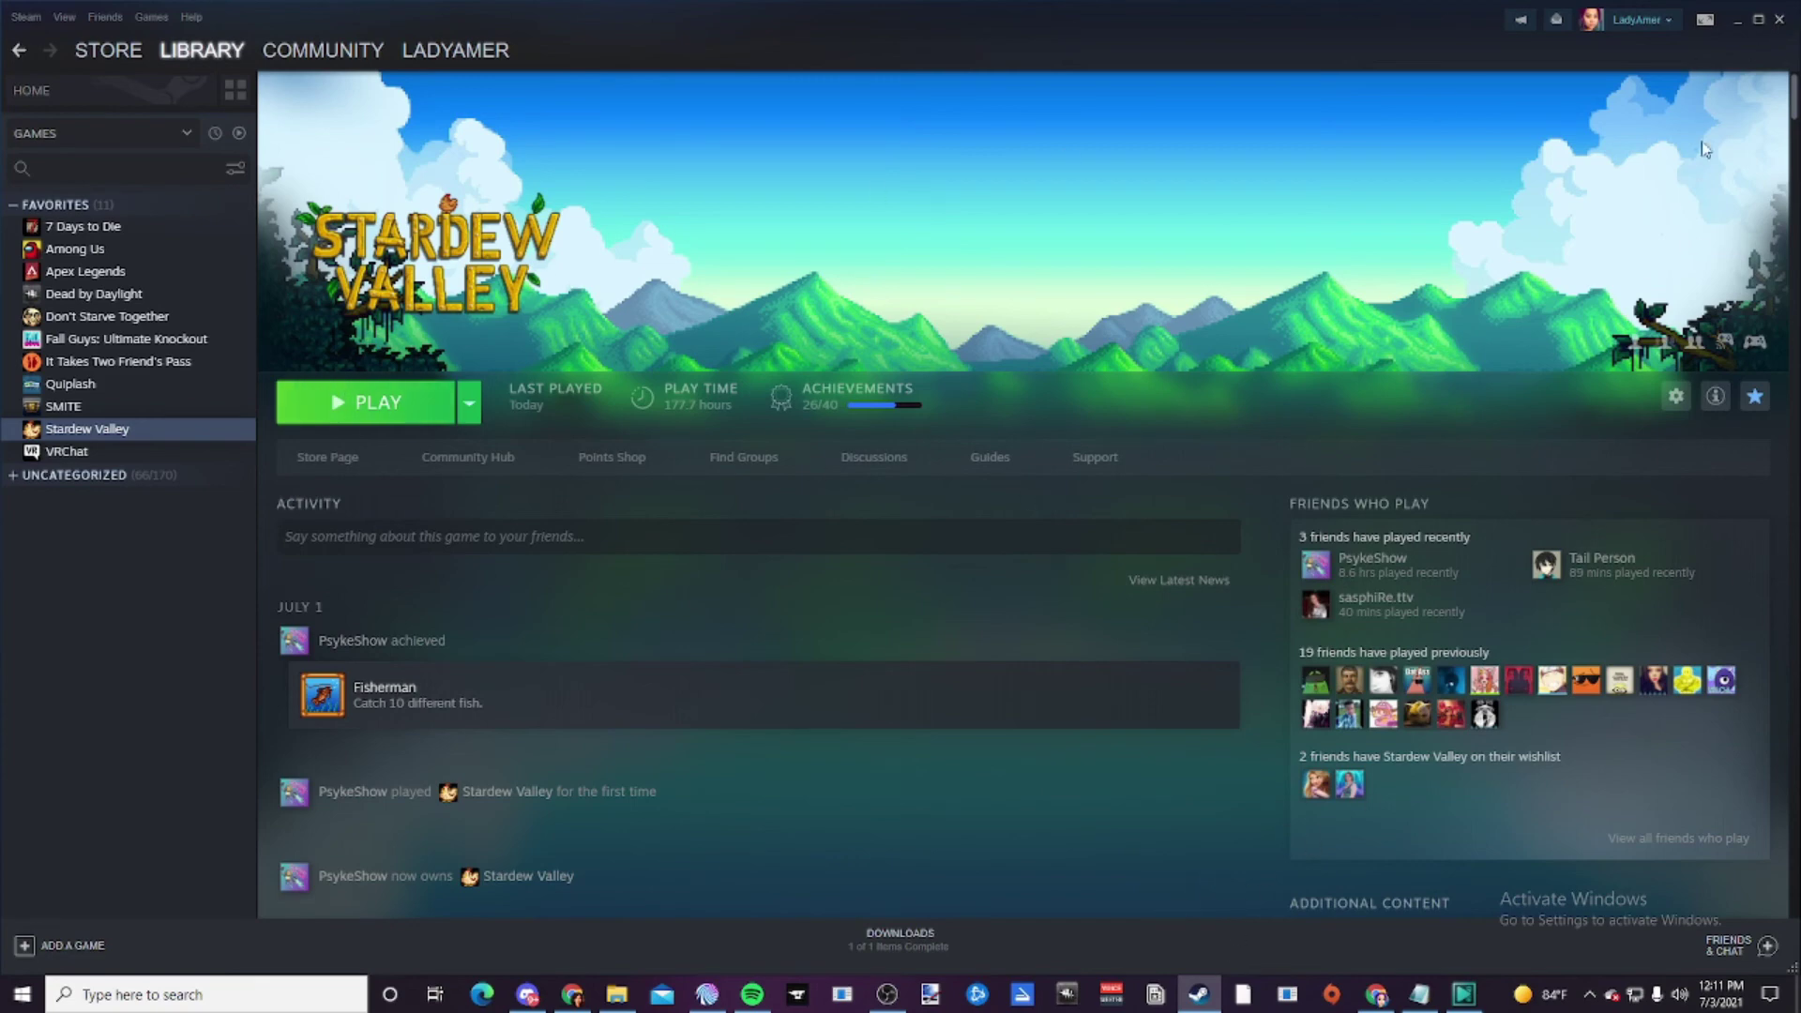
click(1779, 19)
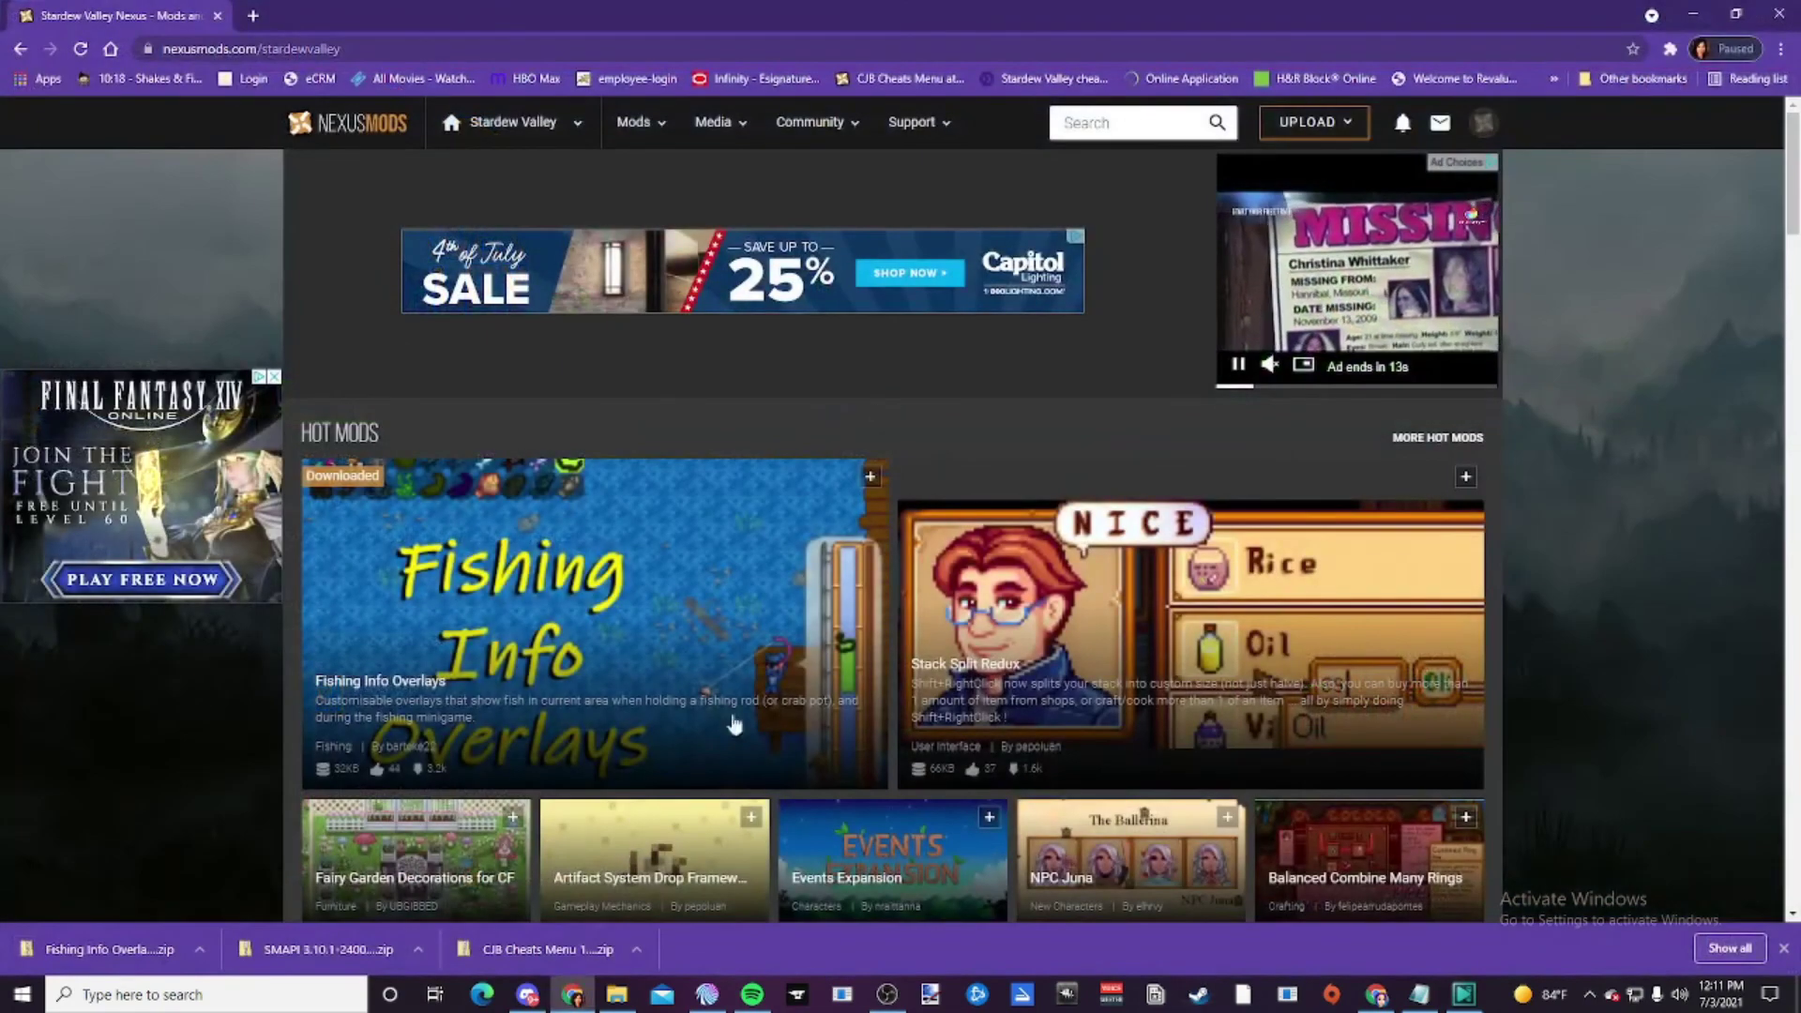
- Switch from the Nexus Mods page to the Google Docs list of Stardew Valley mods and review its required mods and categorized links
scroll(961, 772, down, 5)
scroll(961, 772, up, 6)
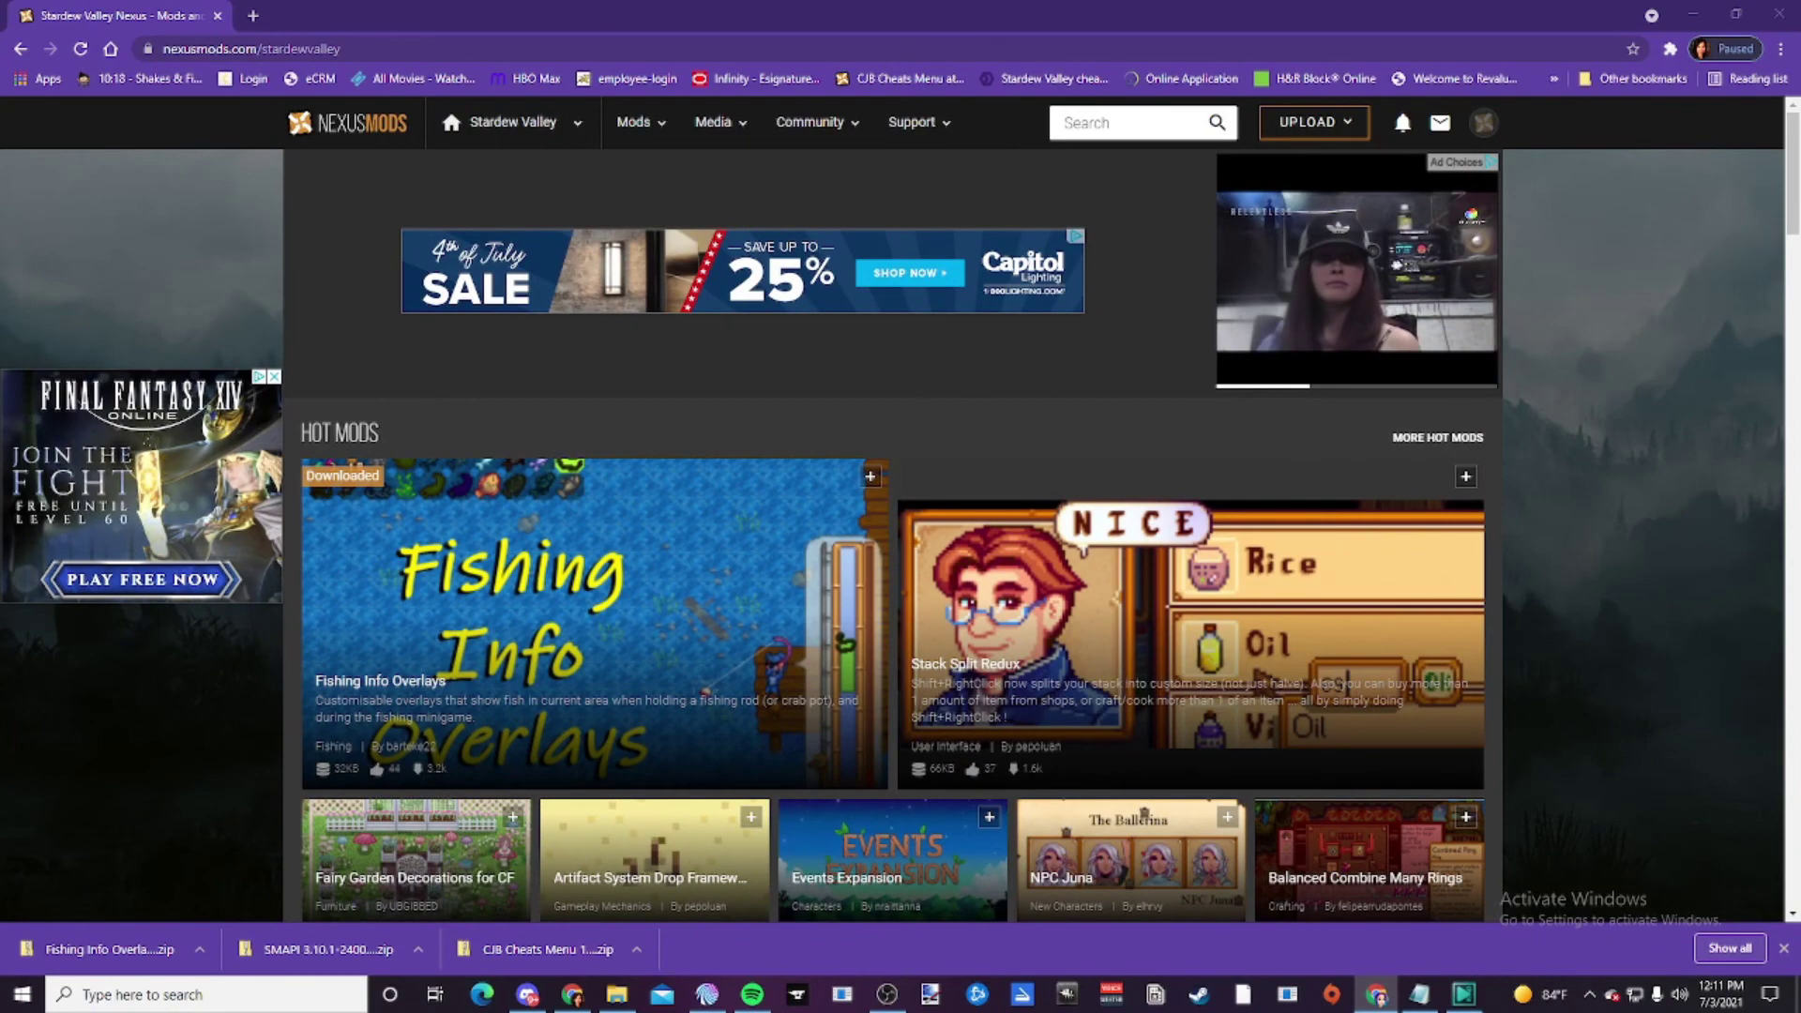
click(1376, 994)
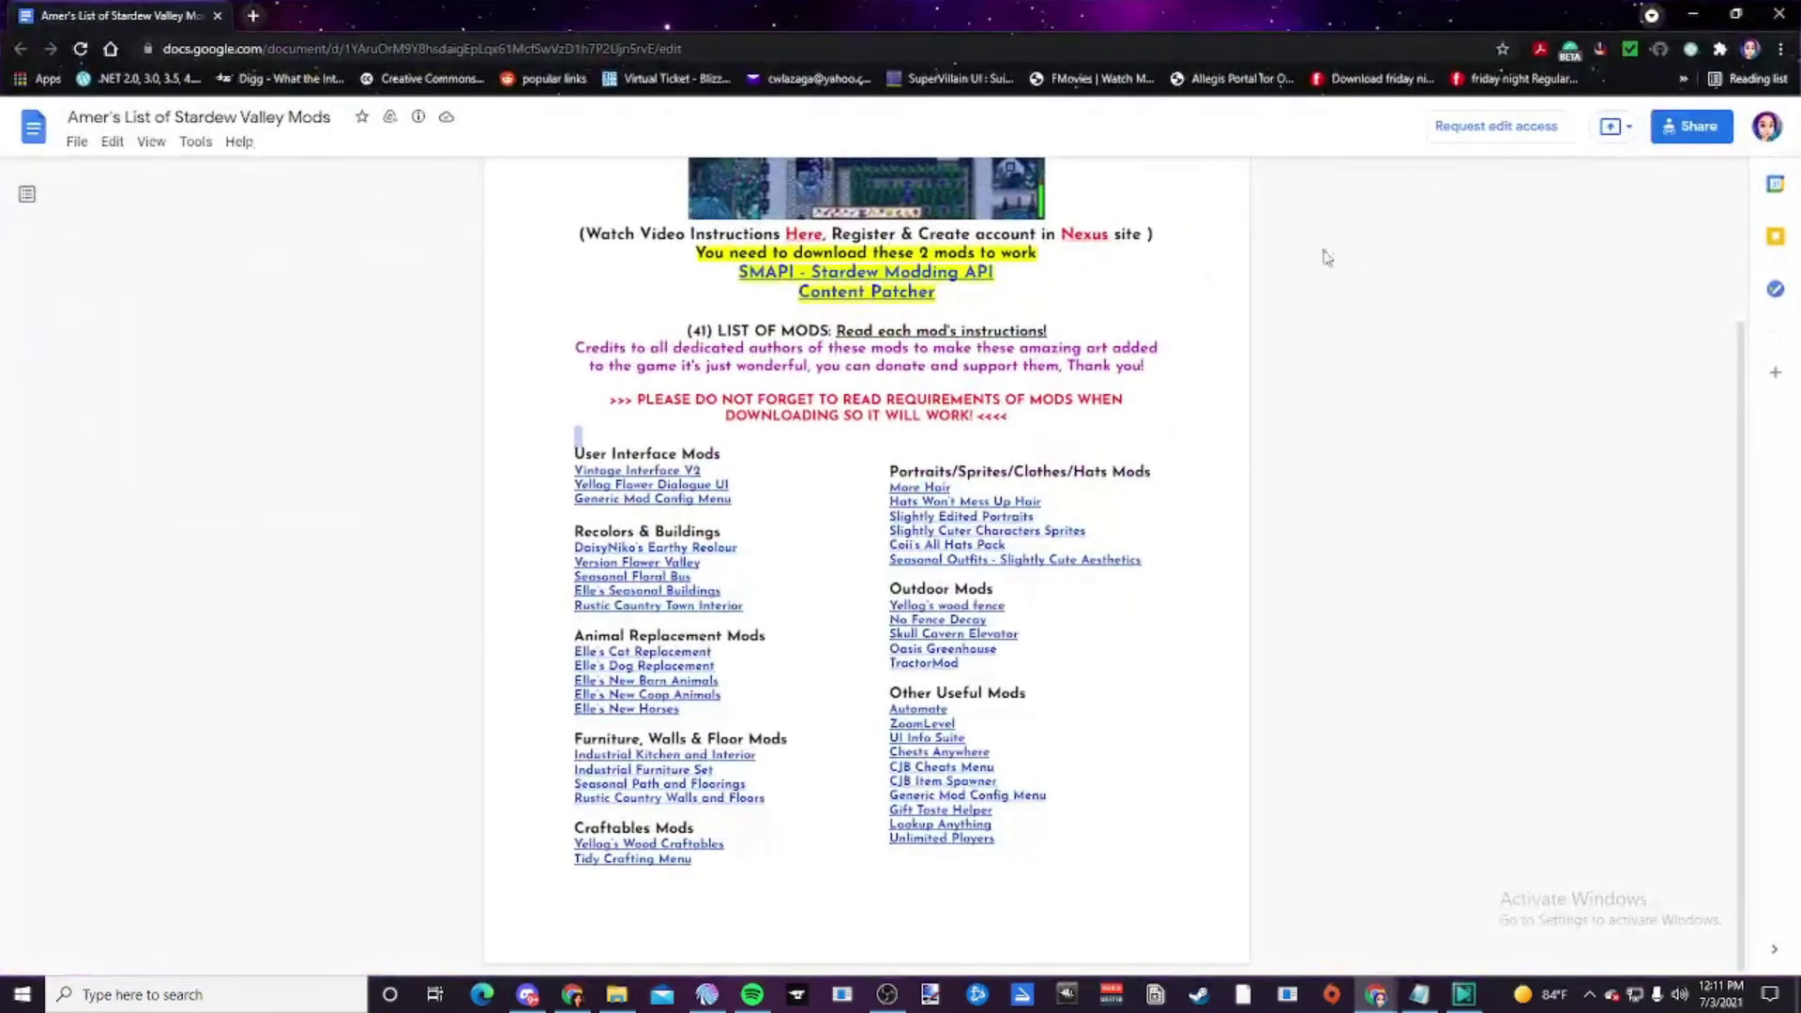
scroll(1110, 720, up, 2)
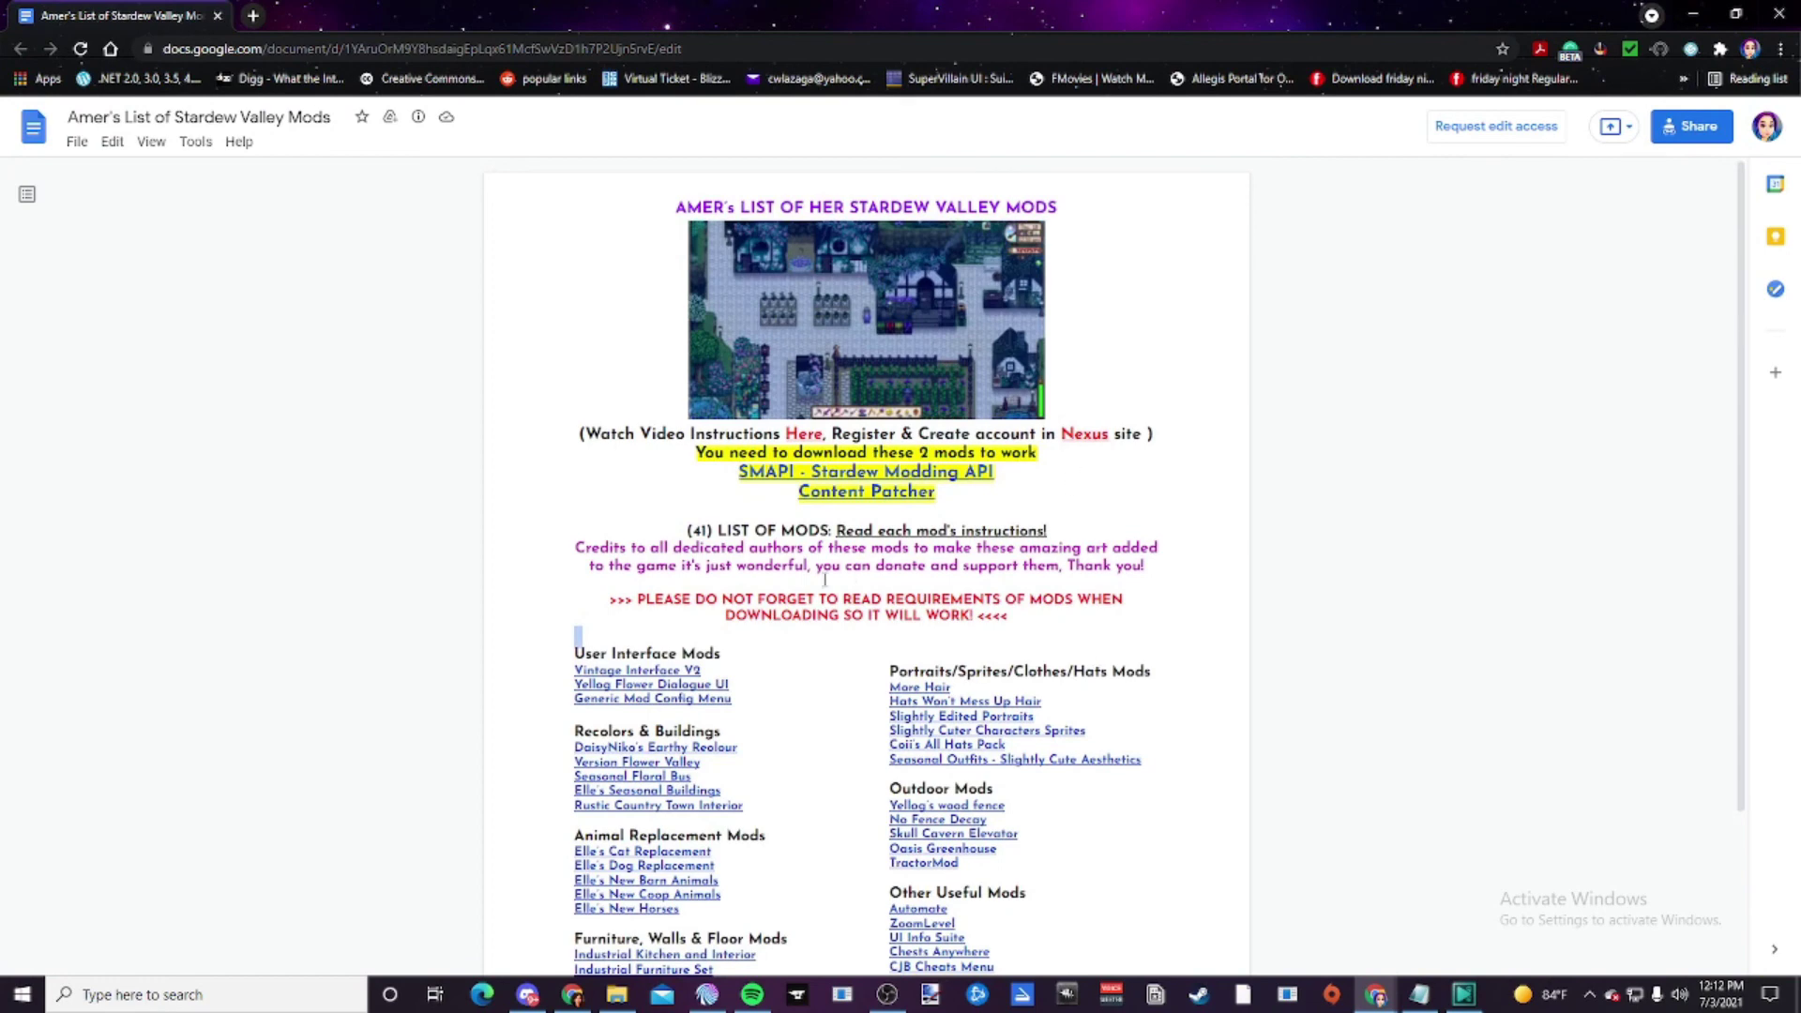
scroll(710, 710, down, 2)
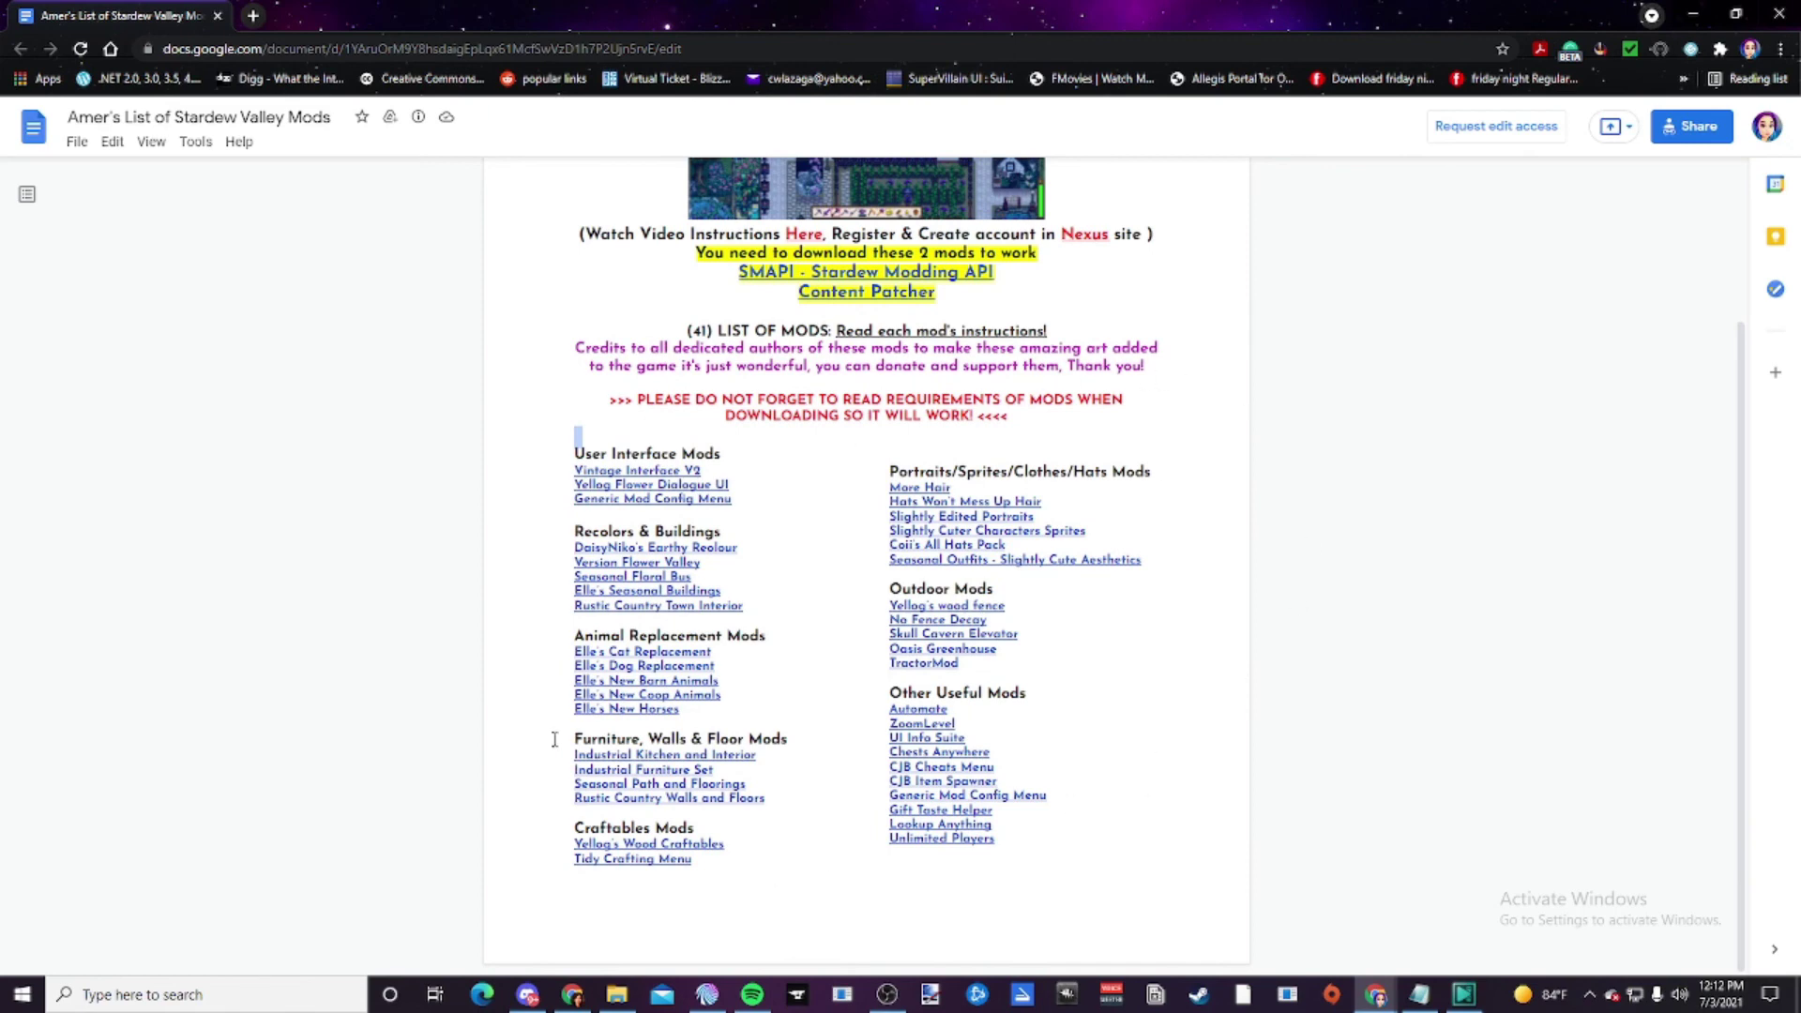
scroll(1053, 705, up, 2)
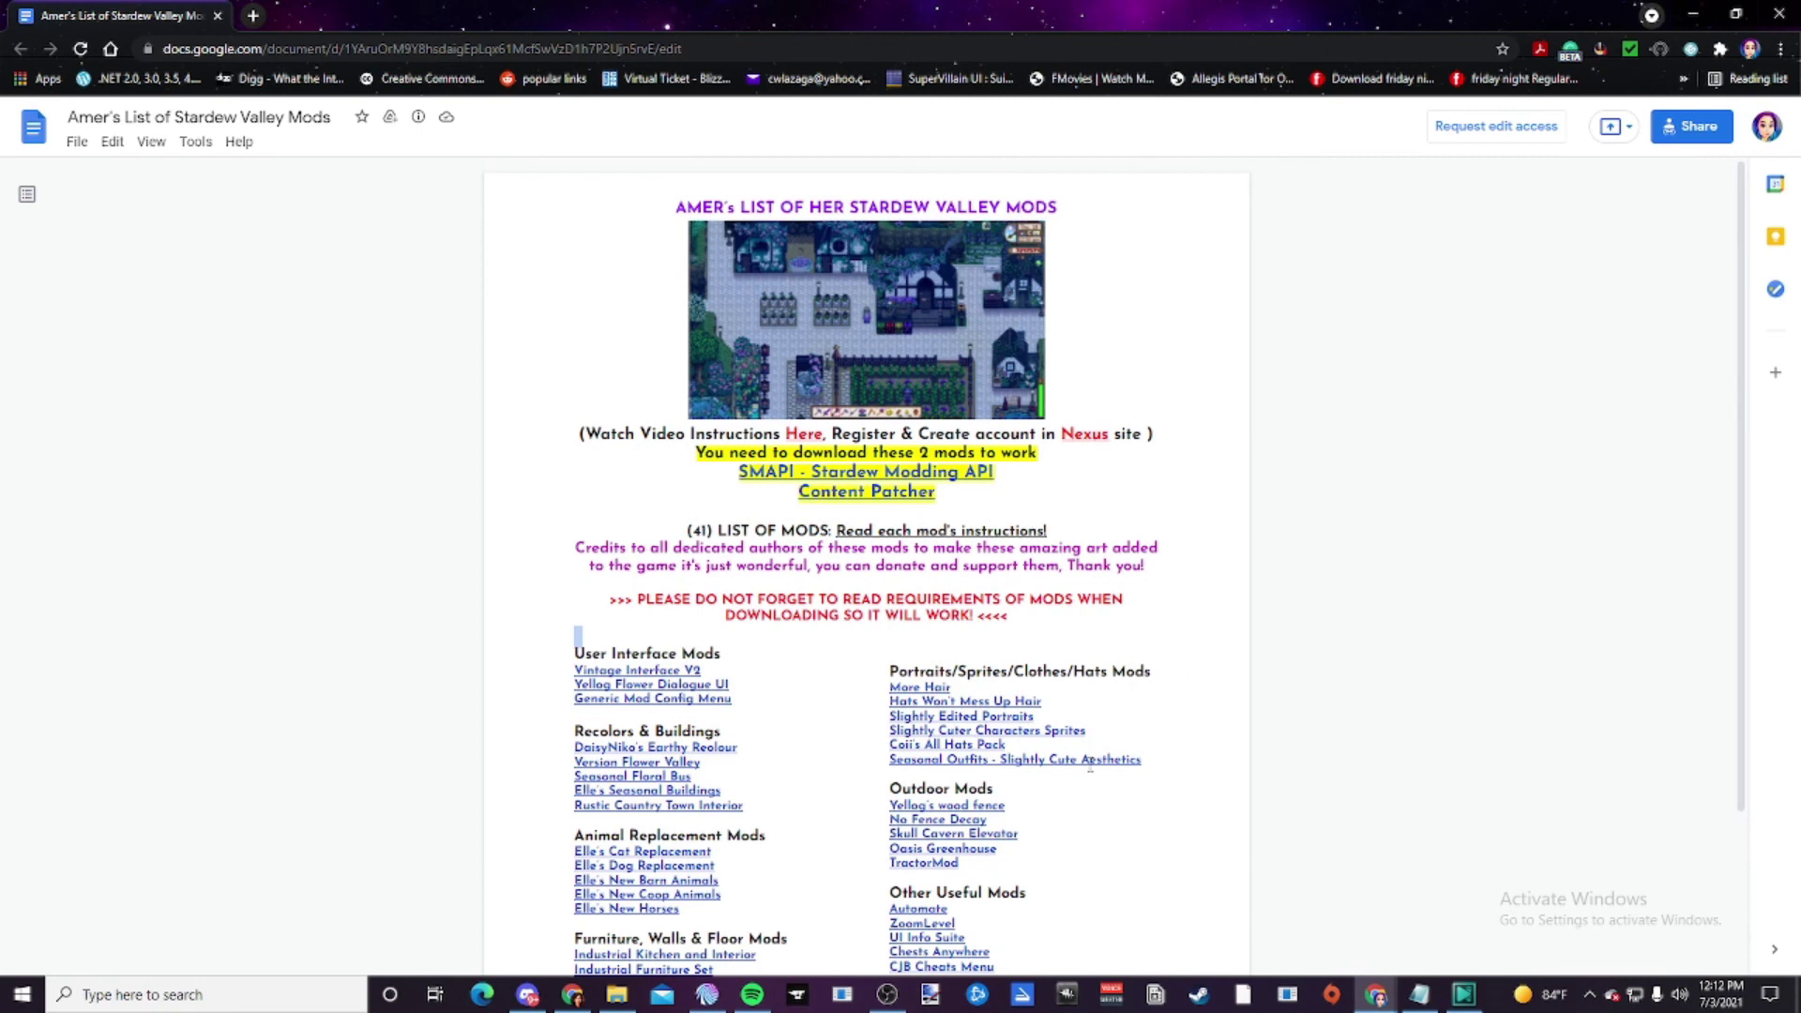
scroll(1130, 835, down, 2)
scroll(1135, 848, up, 2)
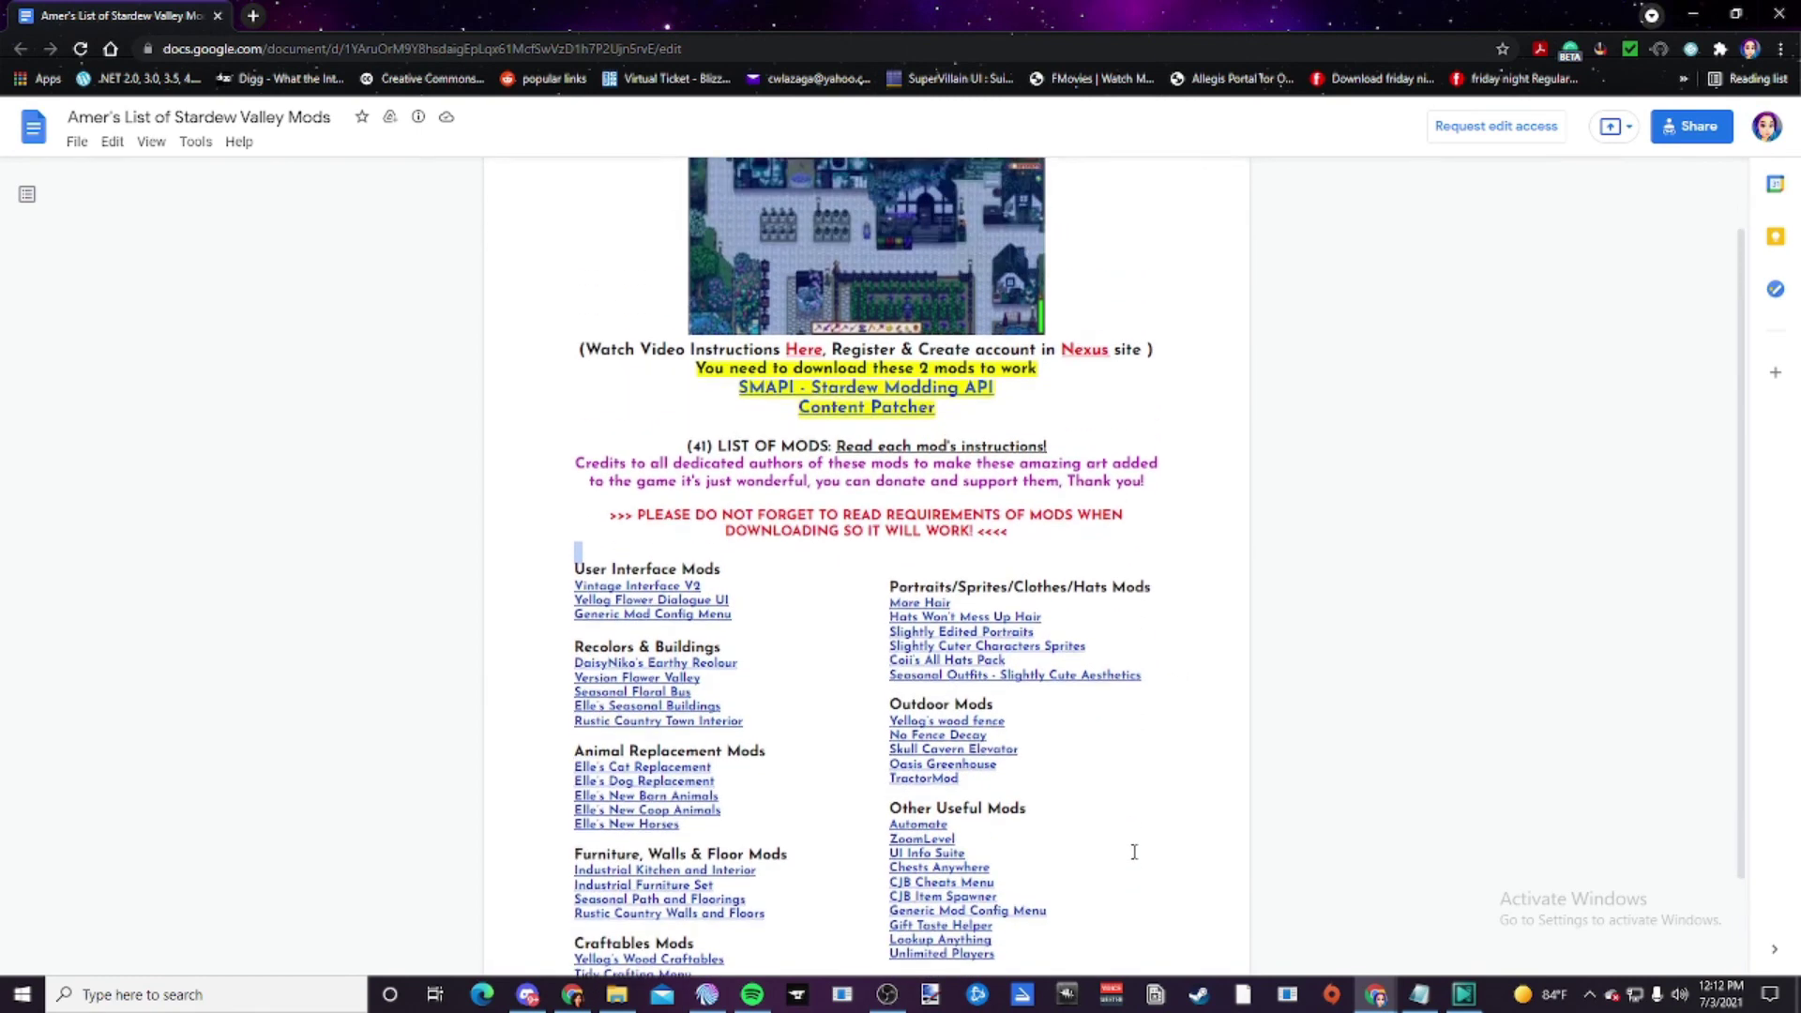